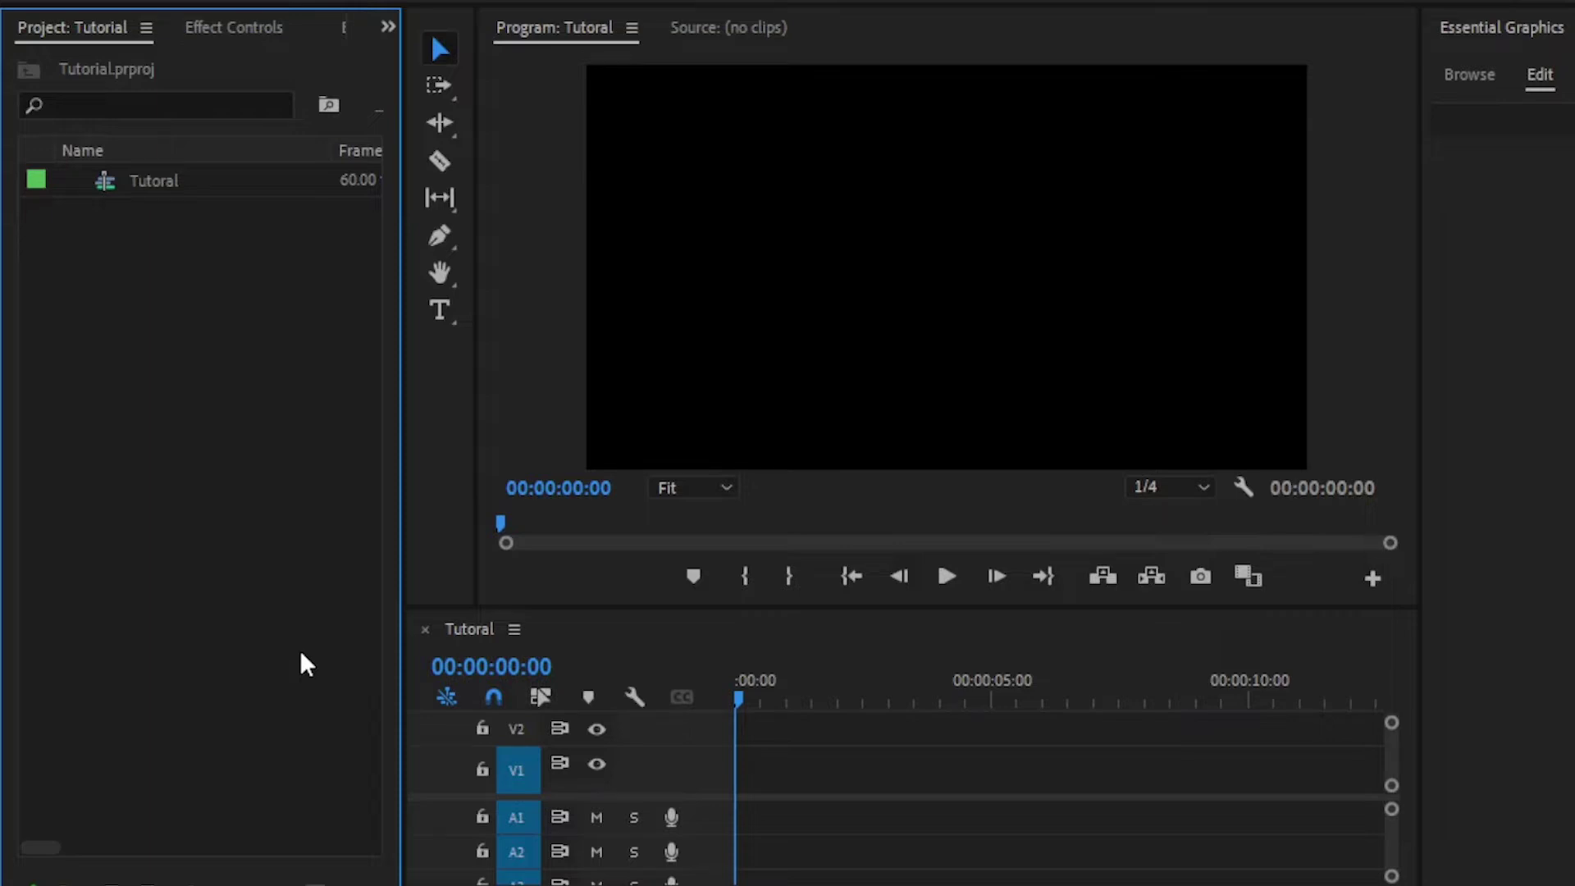
Add the text "BEST HOLLYWOOD MOVIE" near the top of the empty frame with the Type tool.
left_click(438, 310)
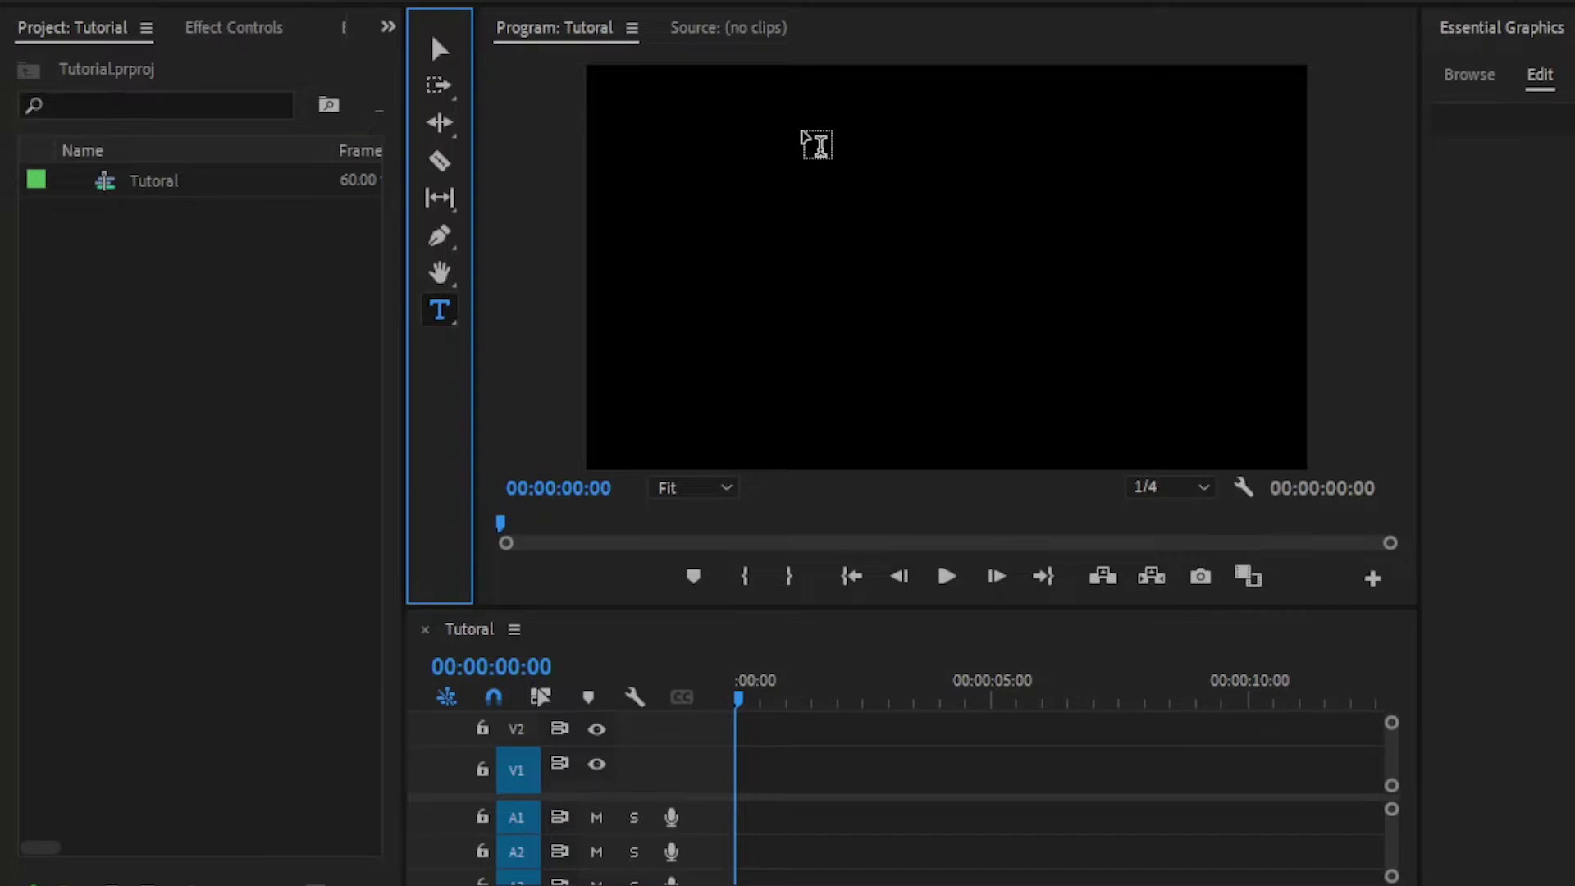
left_click(802, 129)
type("BEST HOLLYWOO")
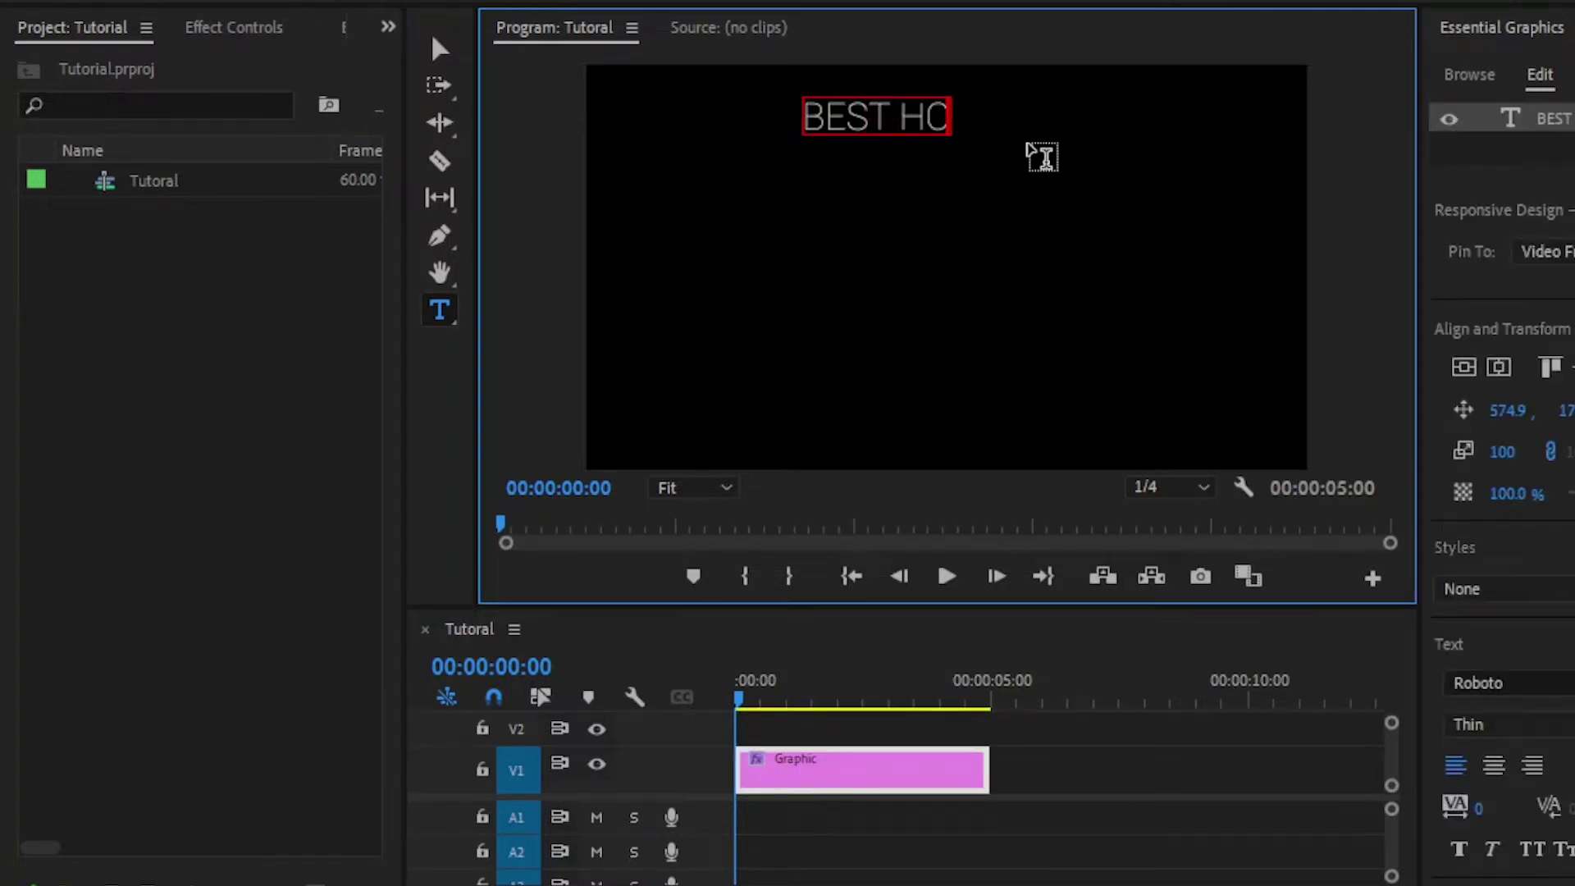
type("D MOVIE")
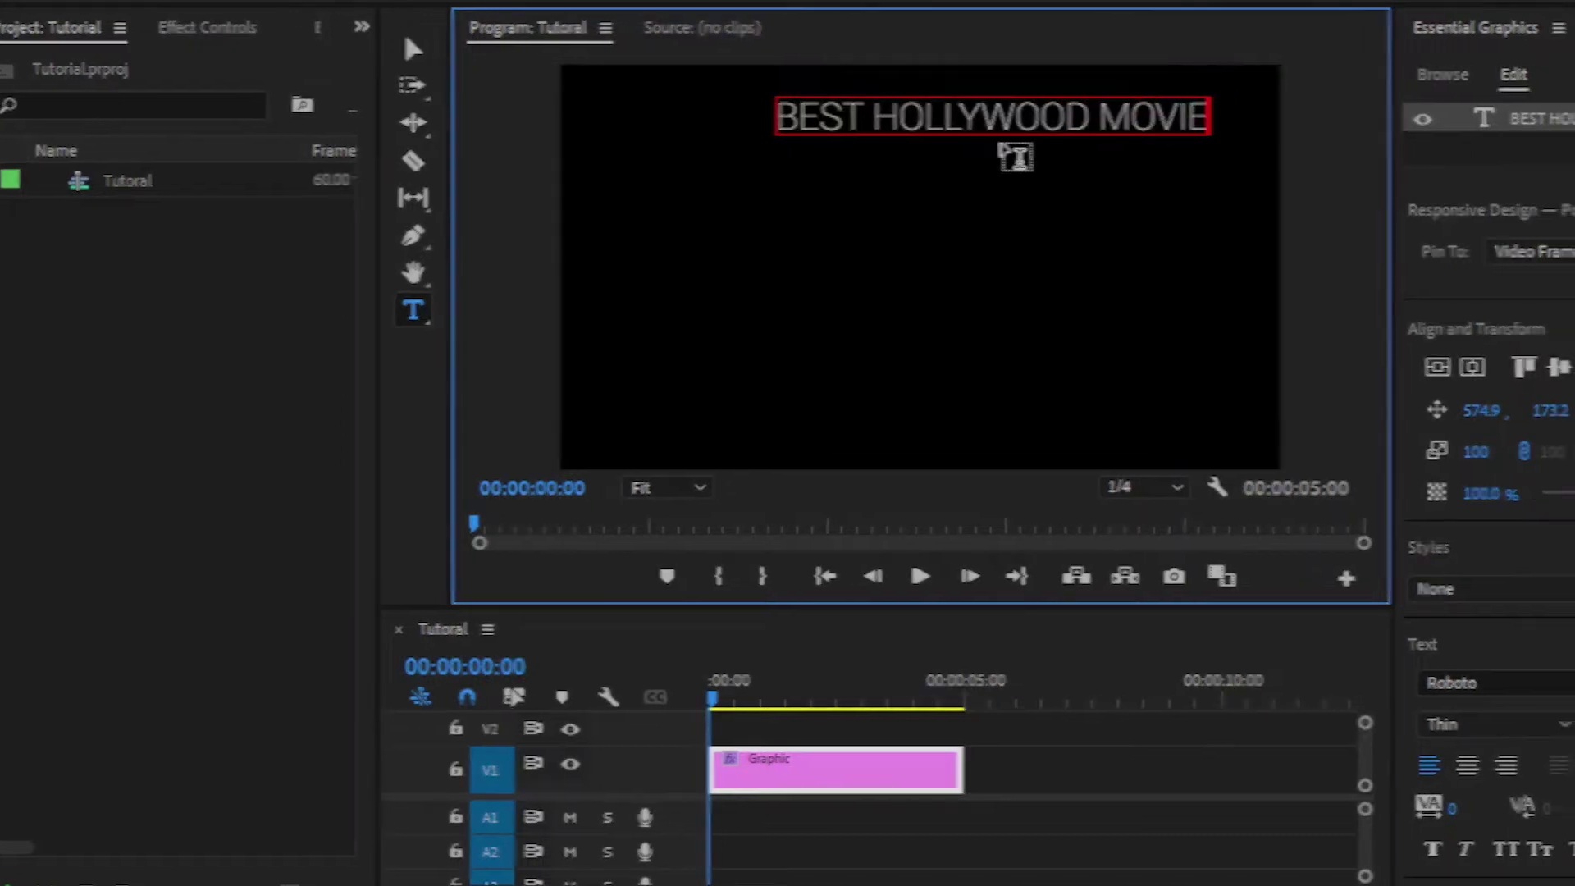
left_click(133, 51)
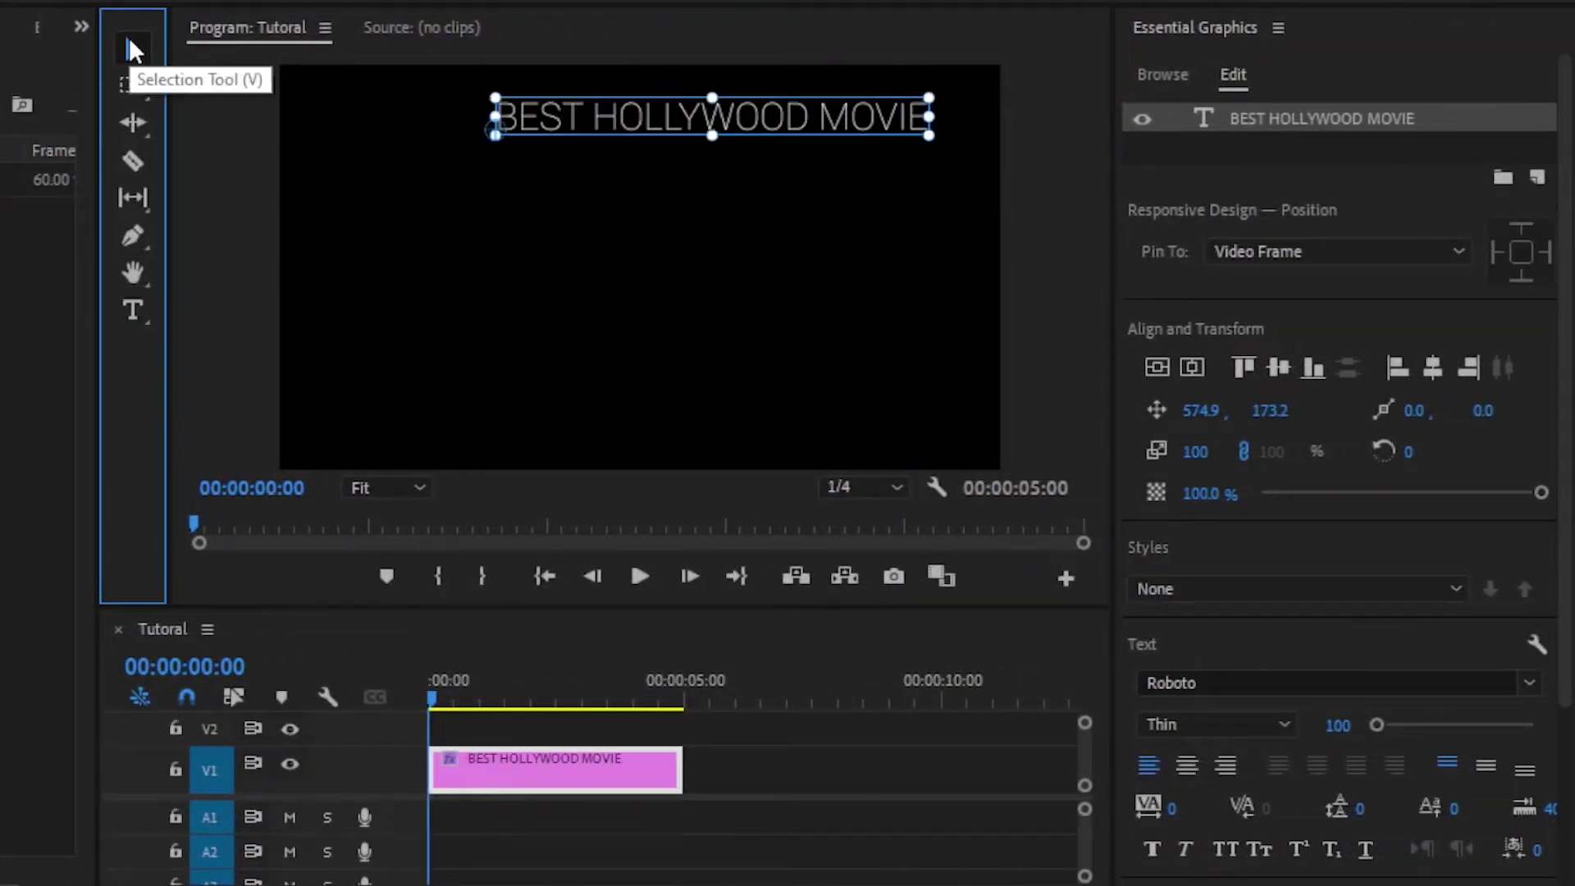
Centre-align the title text and set its Roboto font style to Black.
left_click(1187, 765)
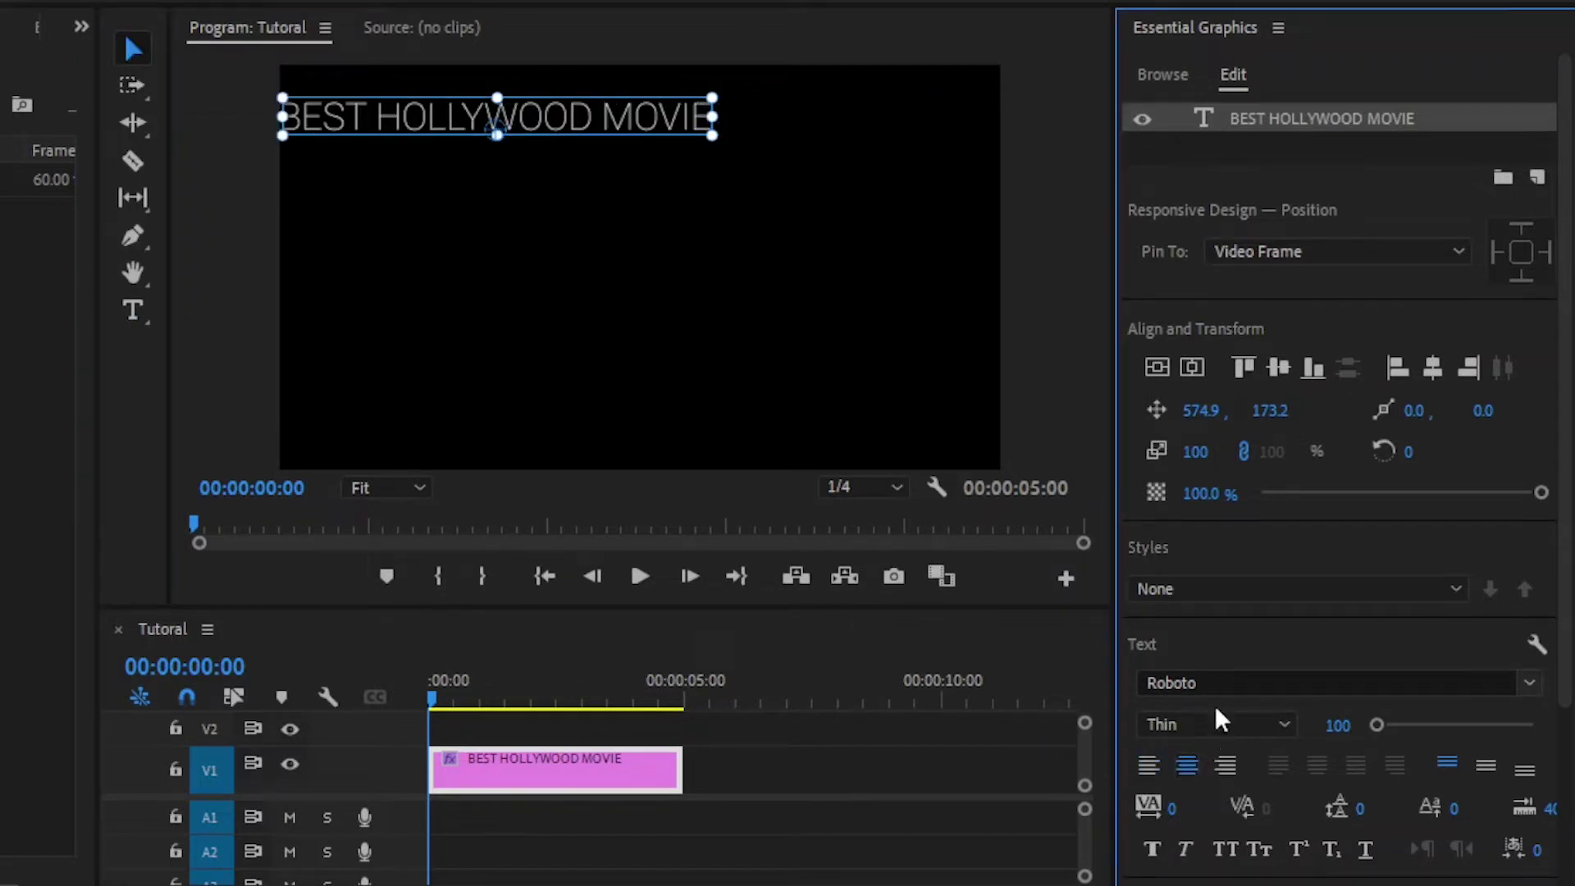
left_click(1224, 725)
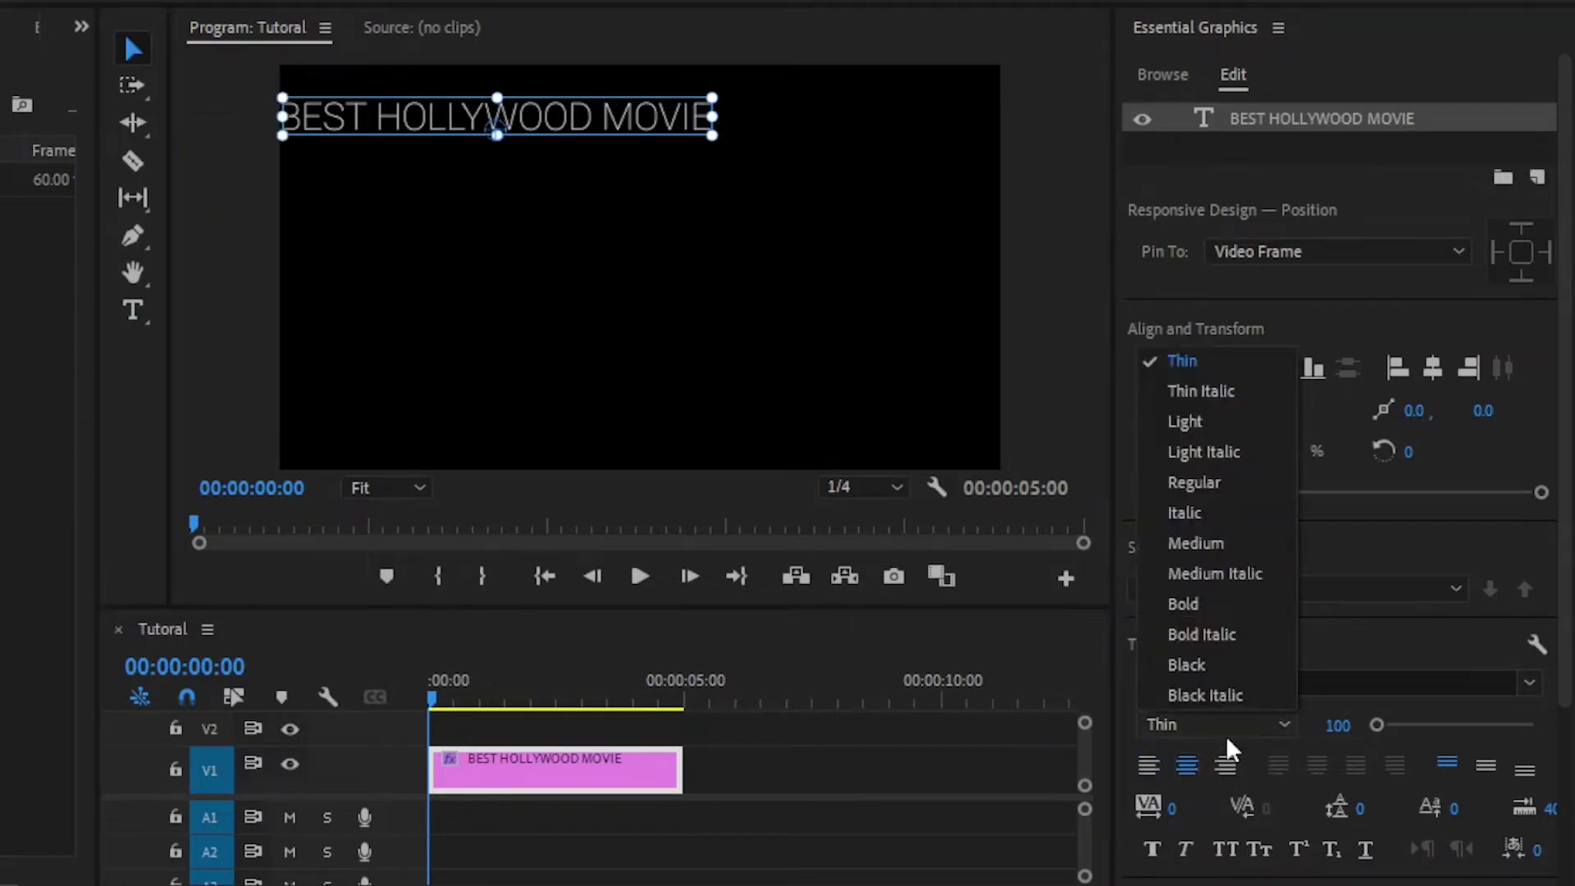
left_click(1228, 667)
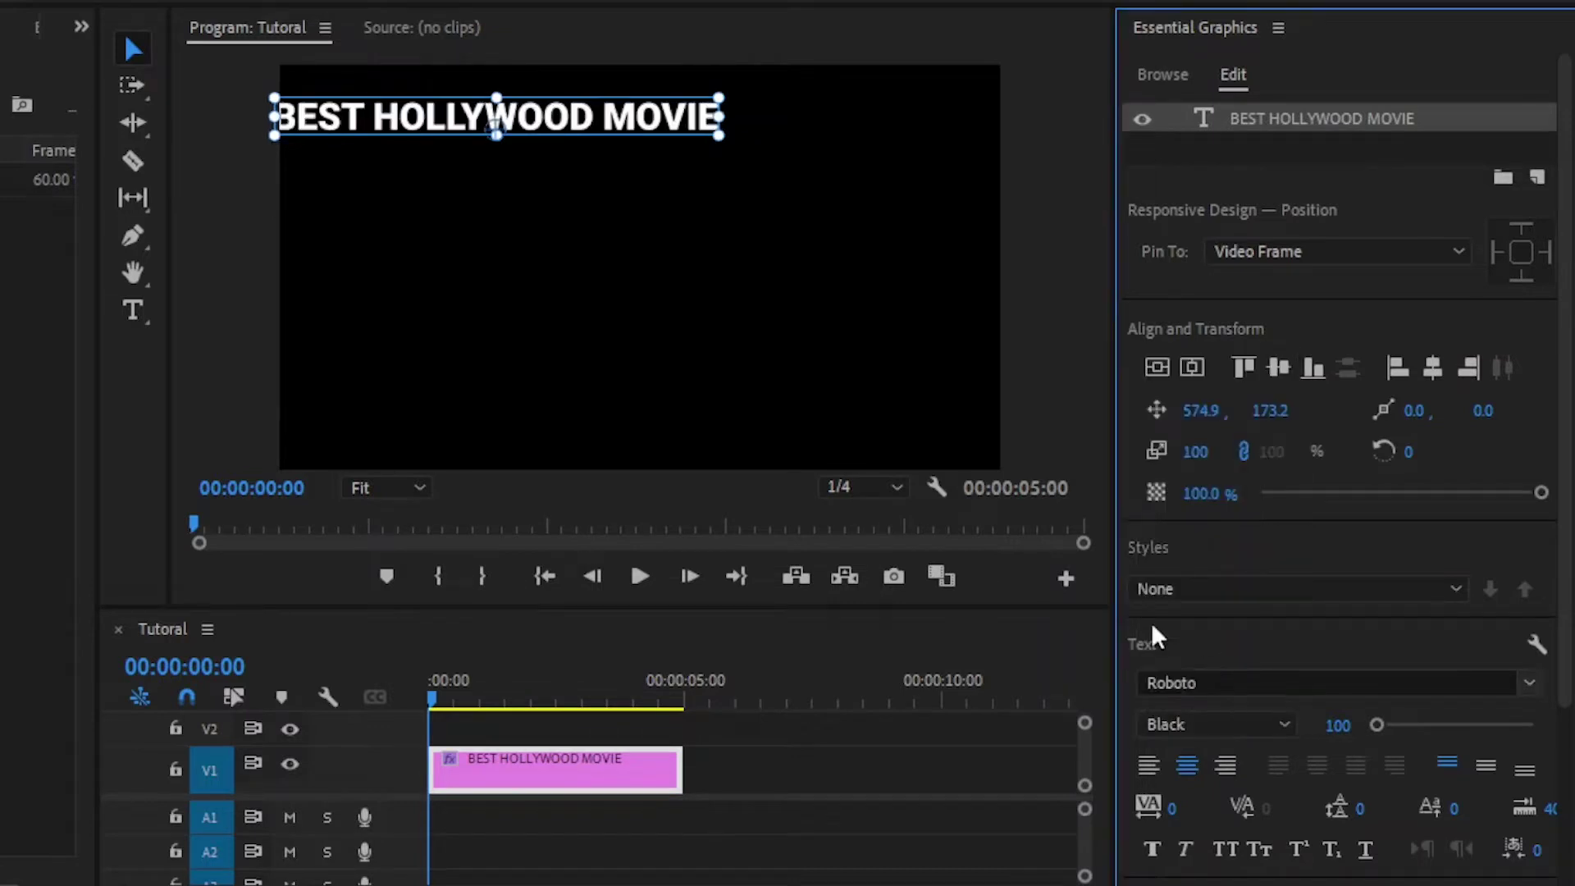
Enable Snap in Program Monitor and centre the title horizontally near the frame's top, at about 957, 209.
left_click_drag(555, 125, 697, 117)
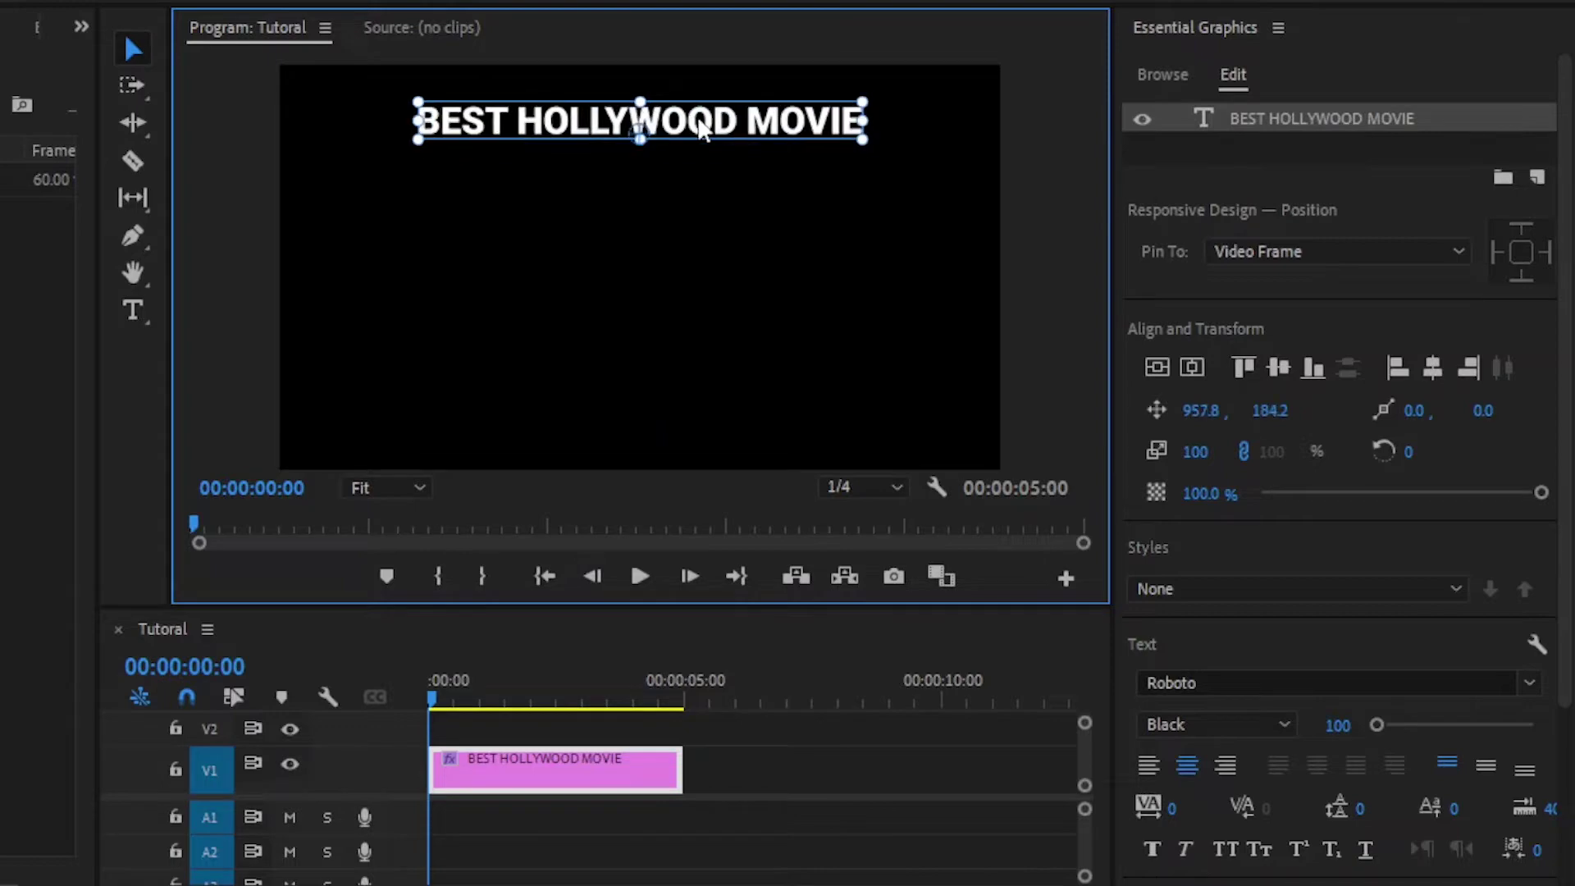
left_click(938, 490)
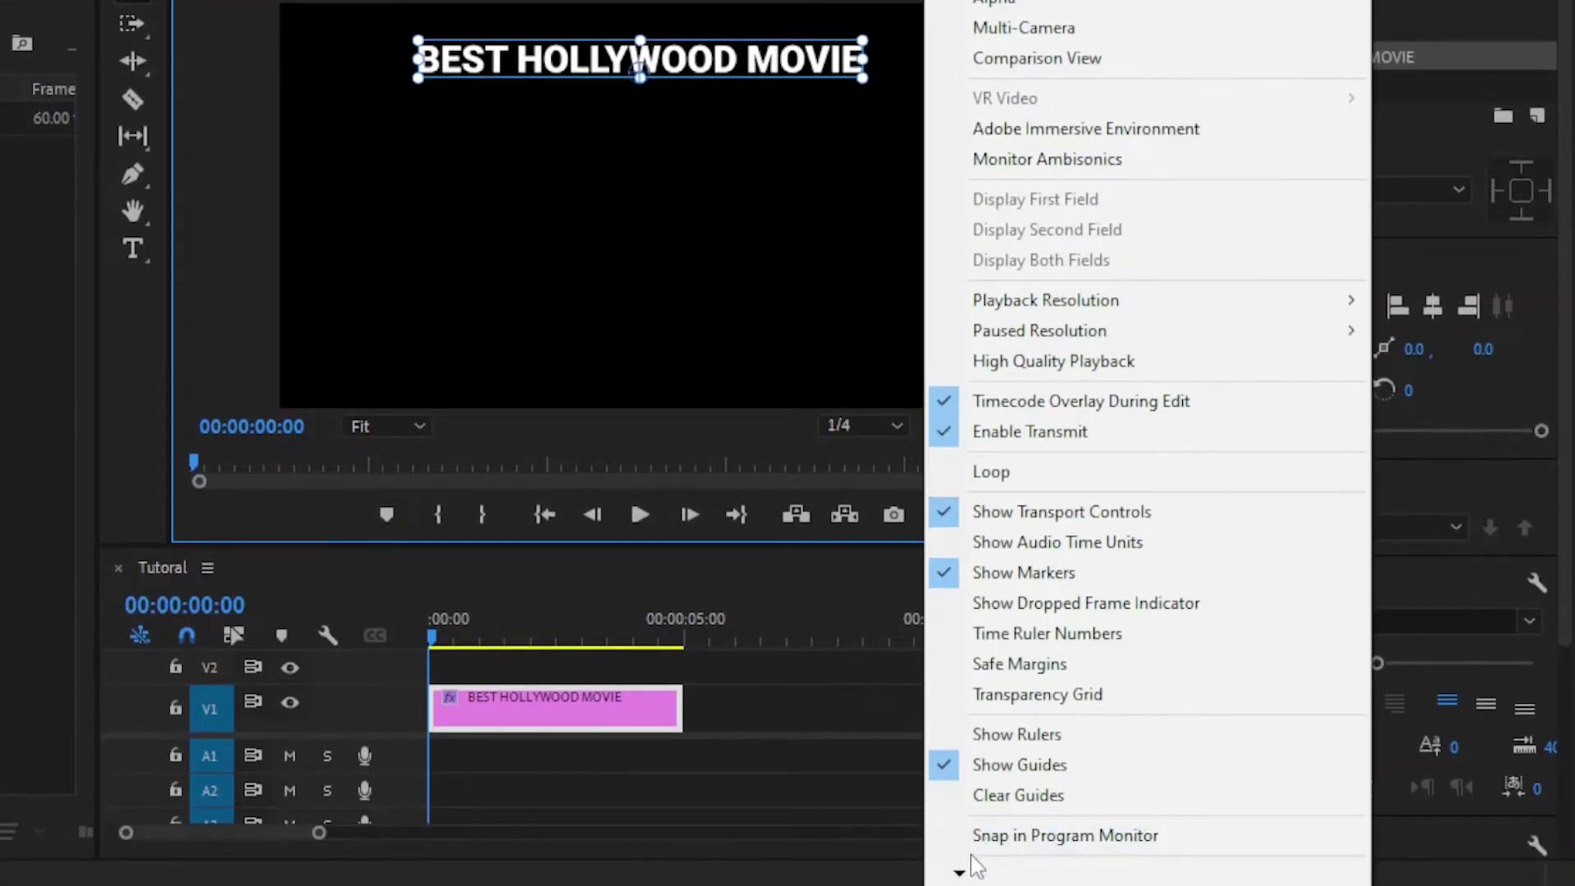
left_click(968, 878)
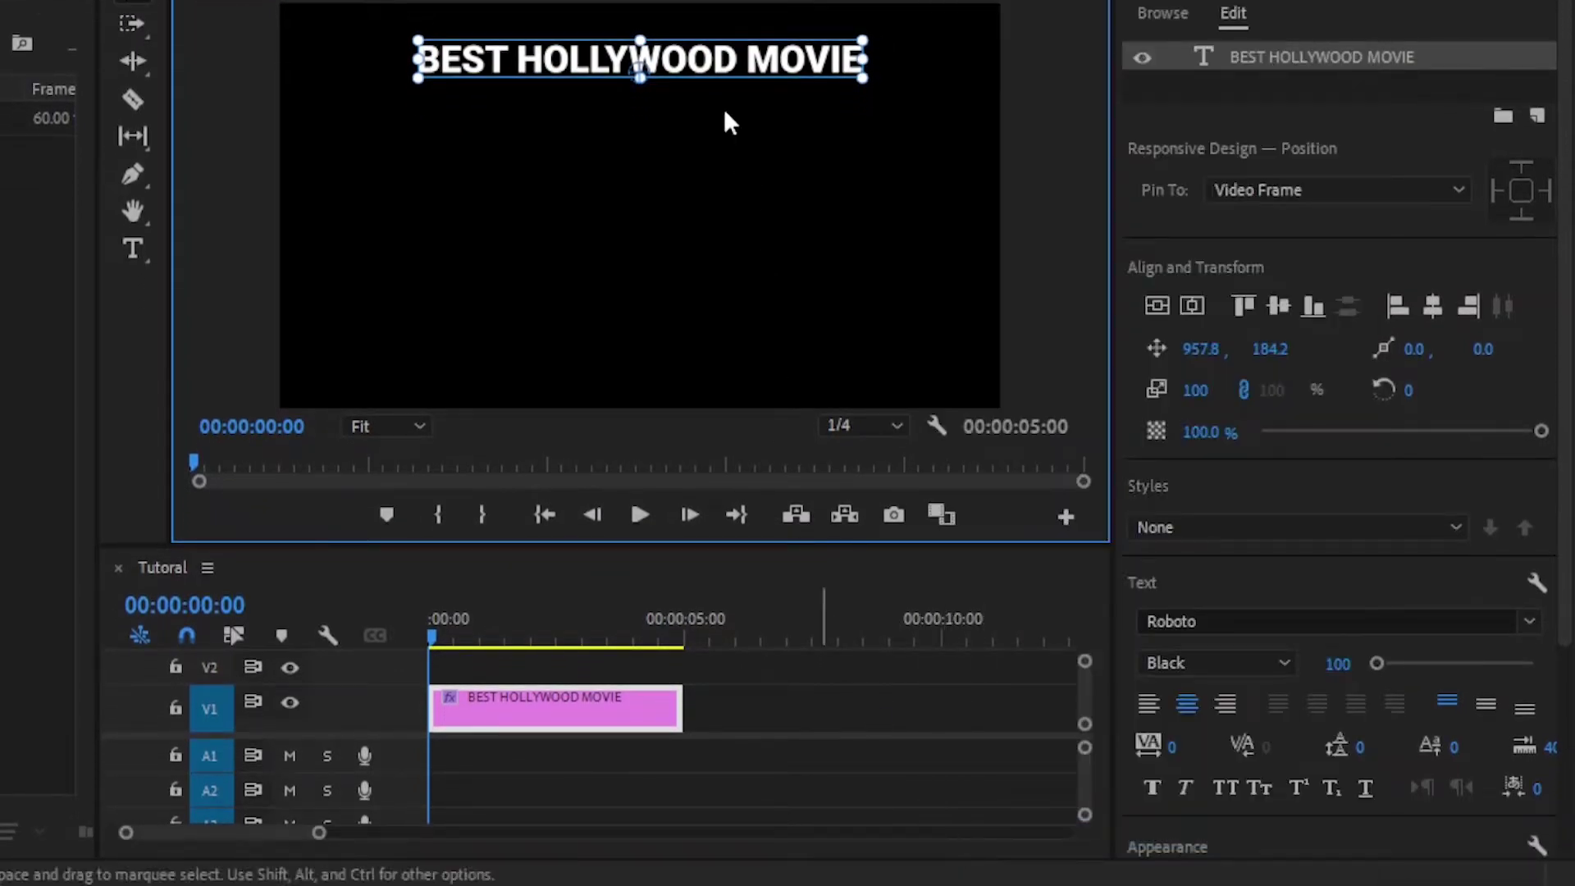
mouse_move(729, 65)
left_mouse_down()
mouse_move(754, 65)
mouse_move(732, 66)
left_mouse_up()
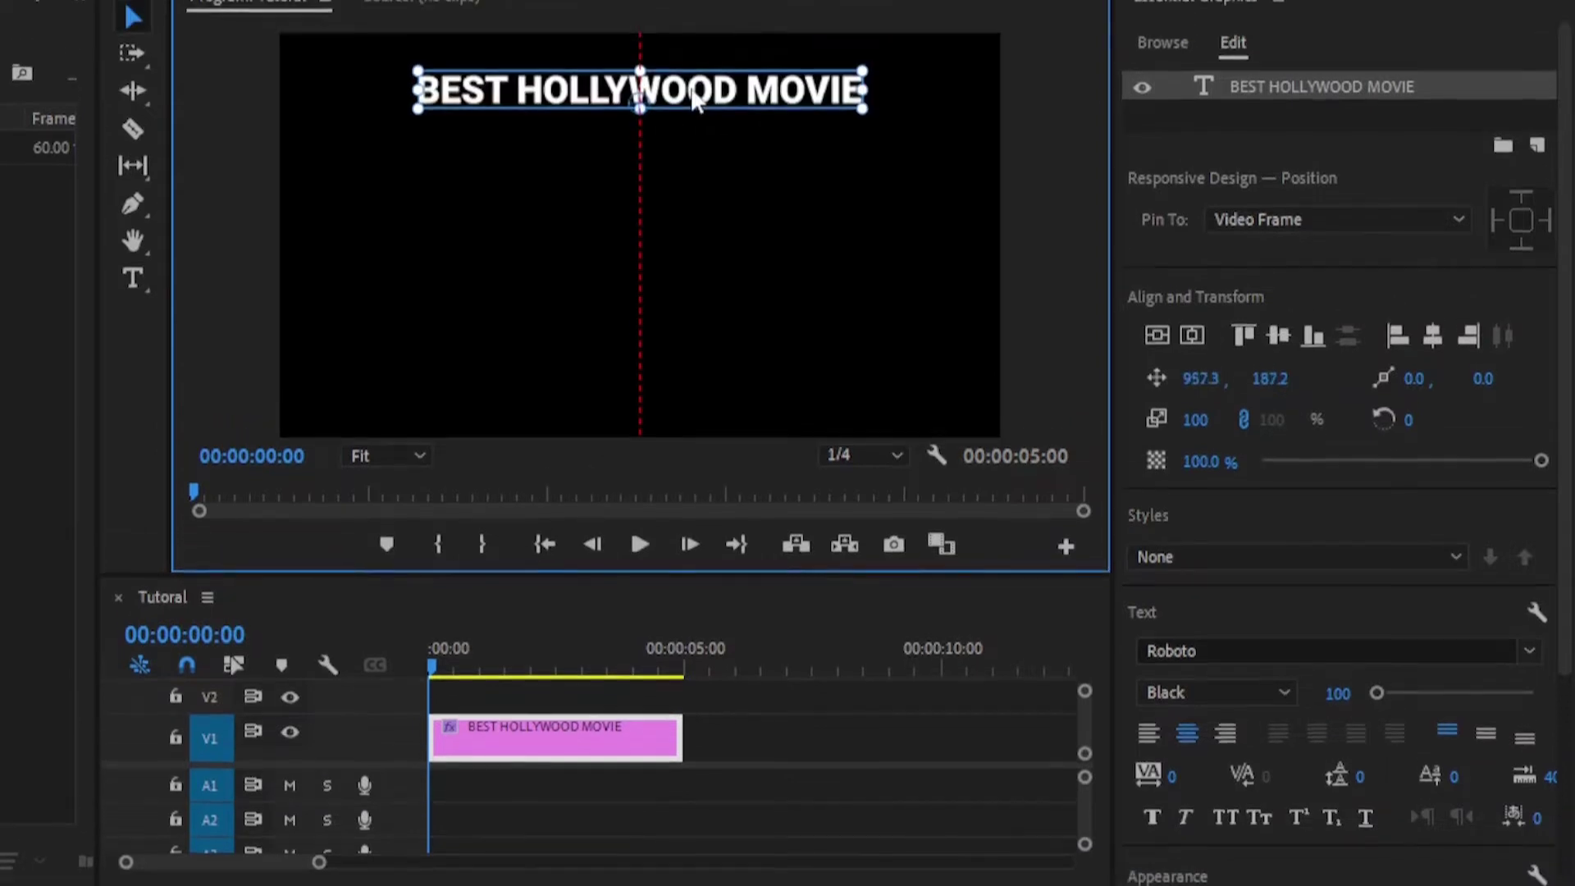
left_click_drag(694, 131, 696, 140)
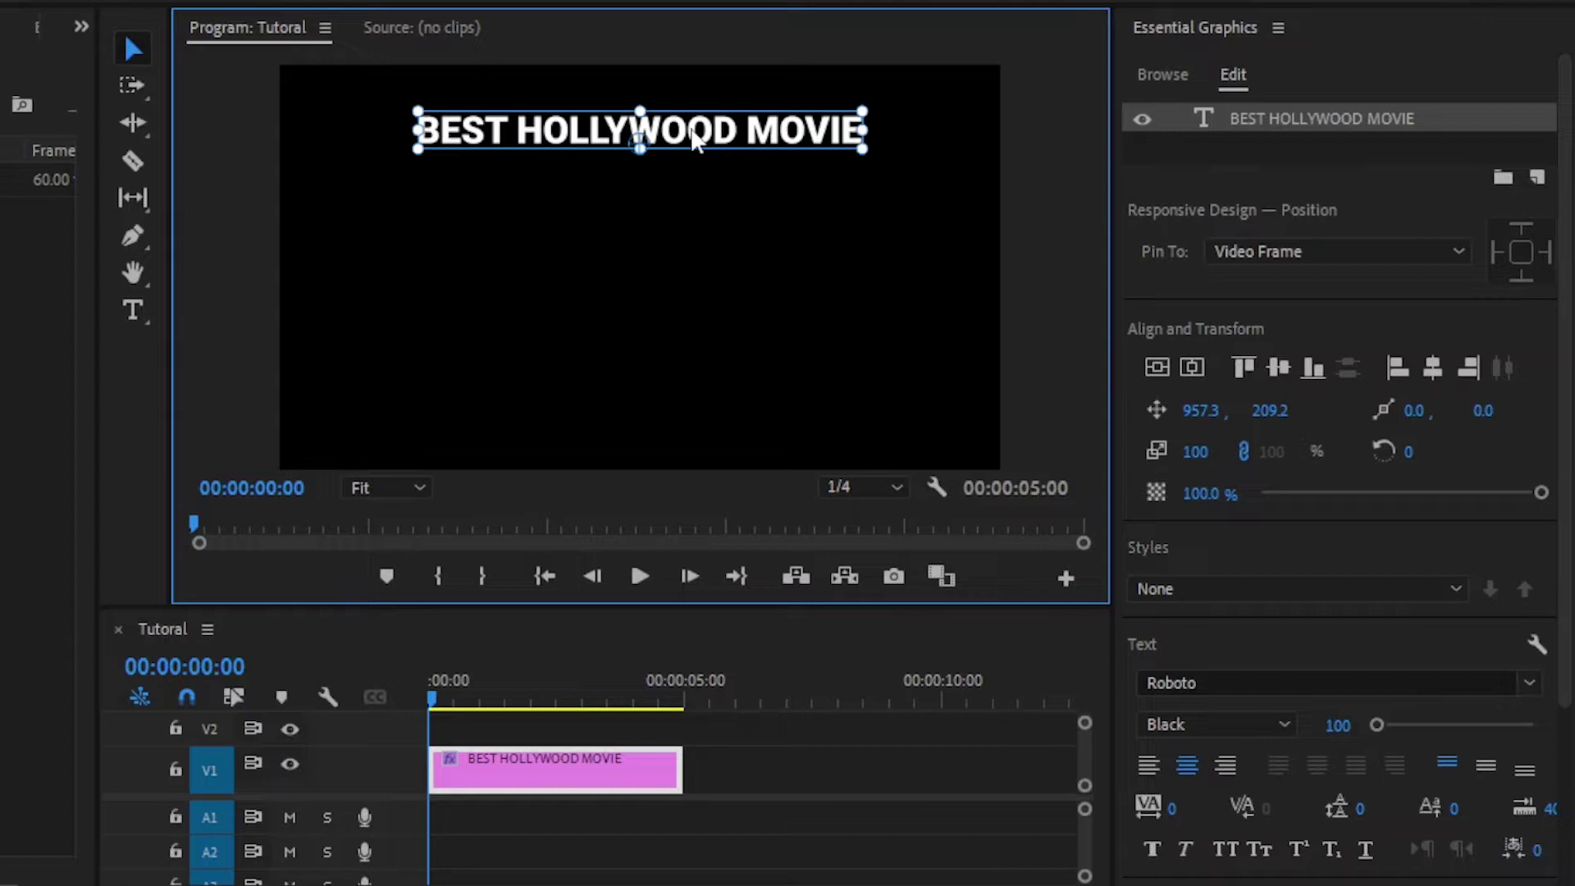
Duplicate the title text layer and place the copy centred below the original, at about 960, 397.
key("ctrl+c")
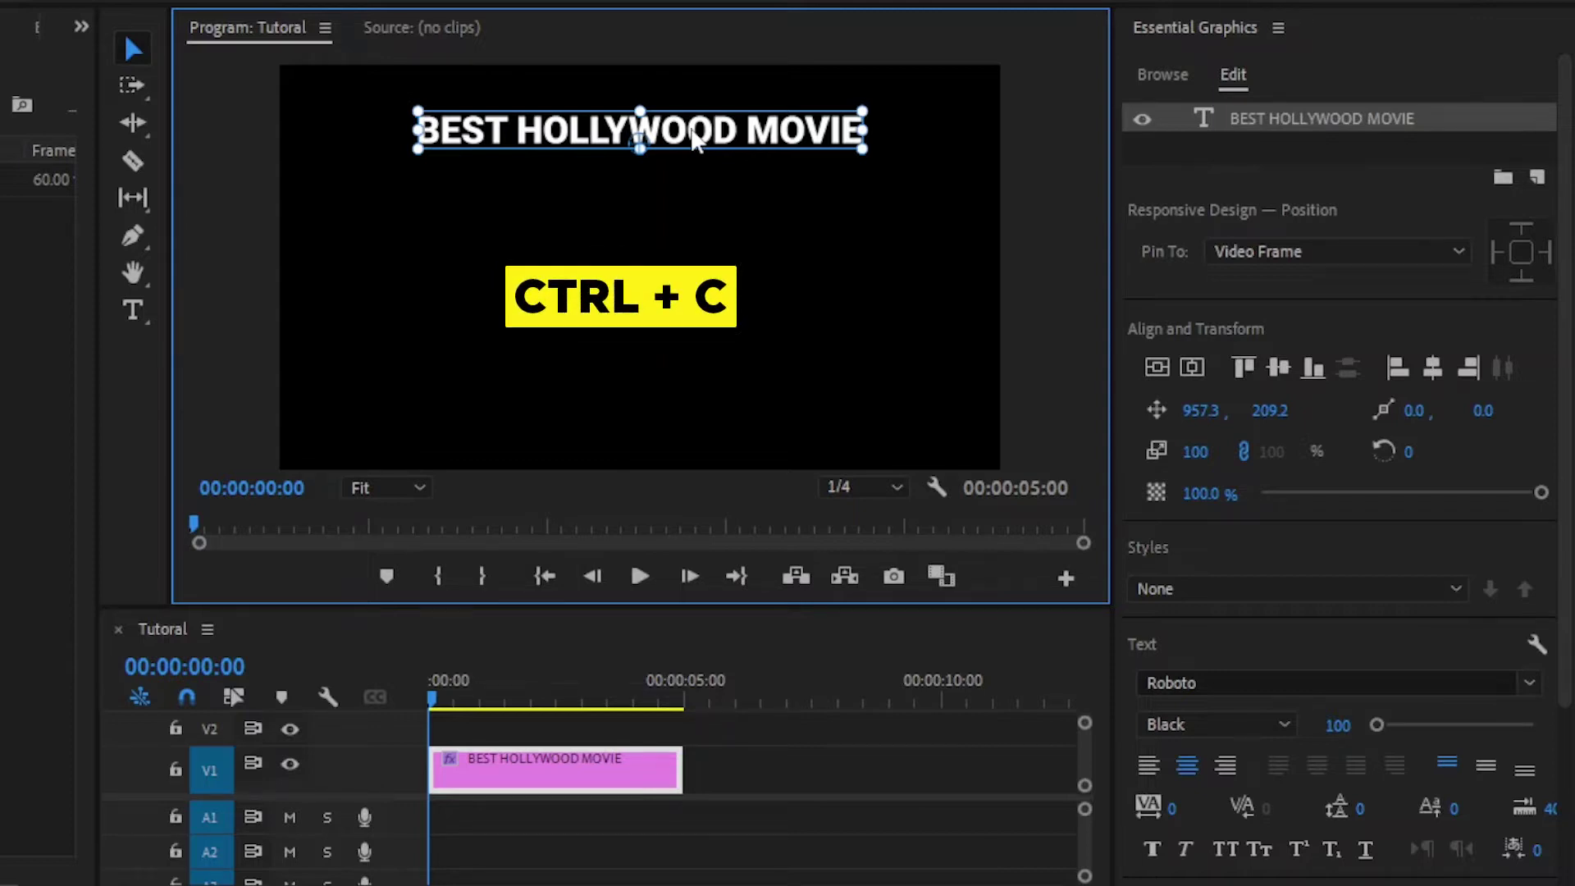
key("ctrl+v")
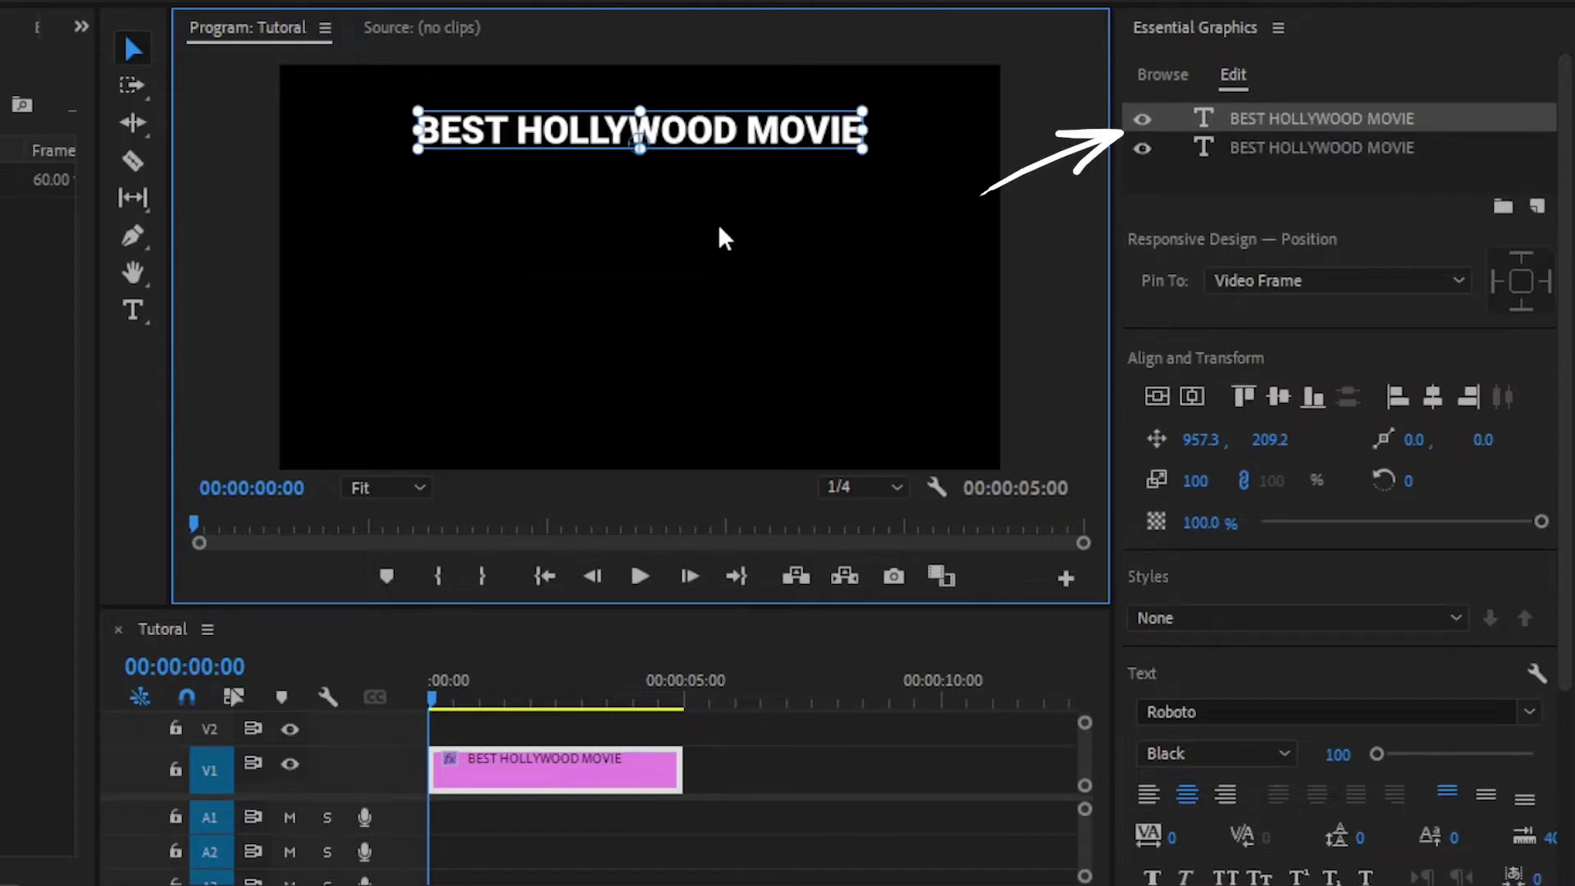
left_click(1248, 140)
left_click(1255, 116)
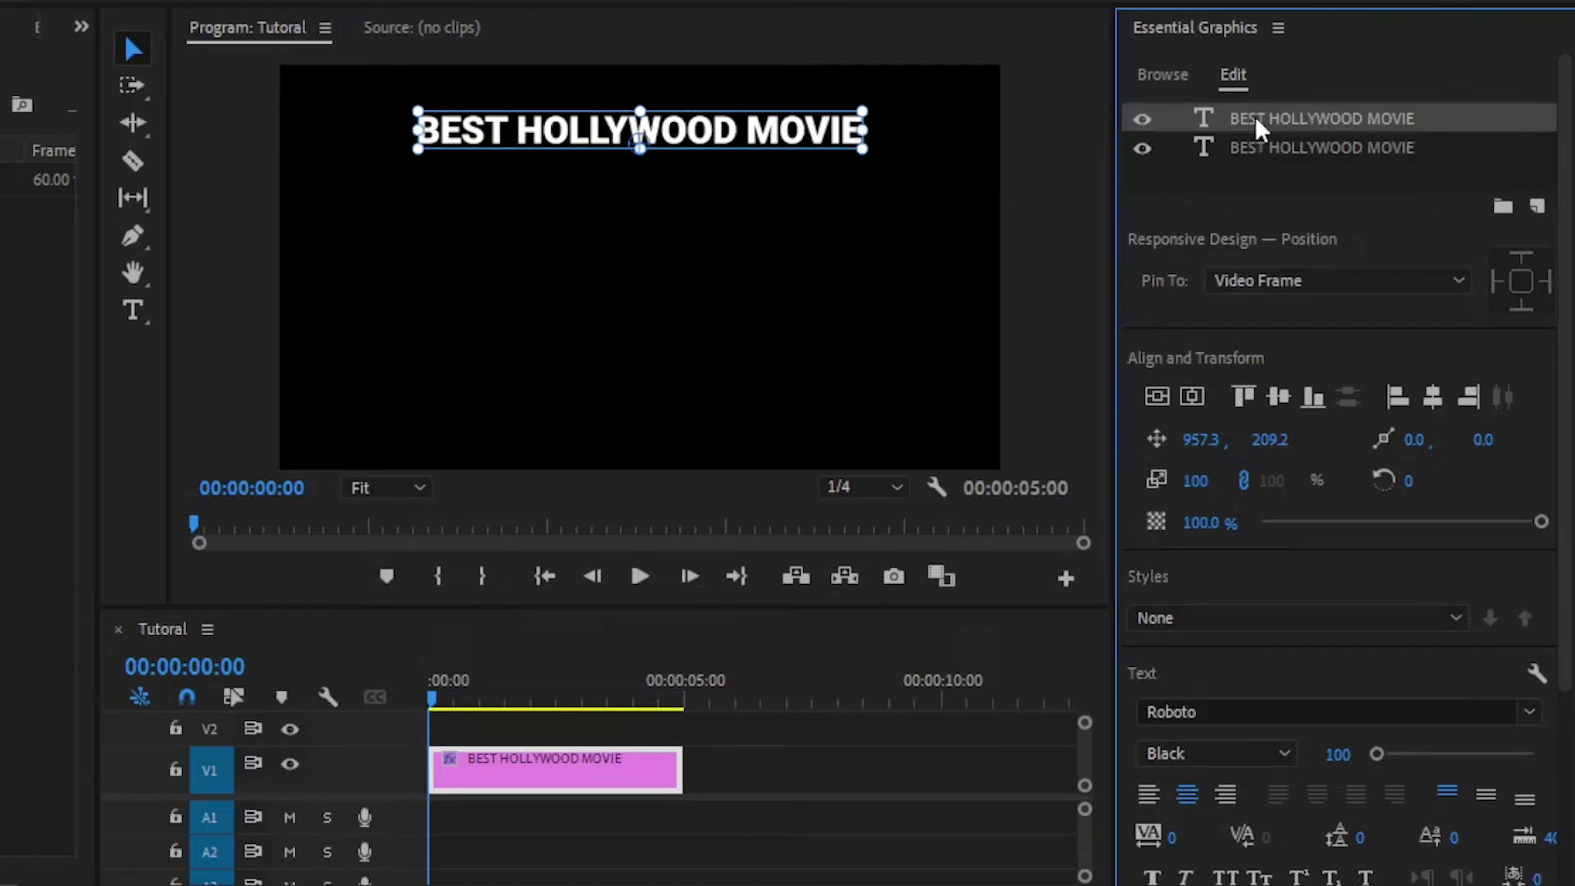
left_click_drag(694, 144, 697, 200)
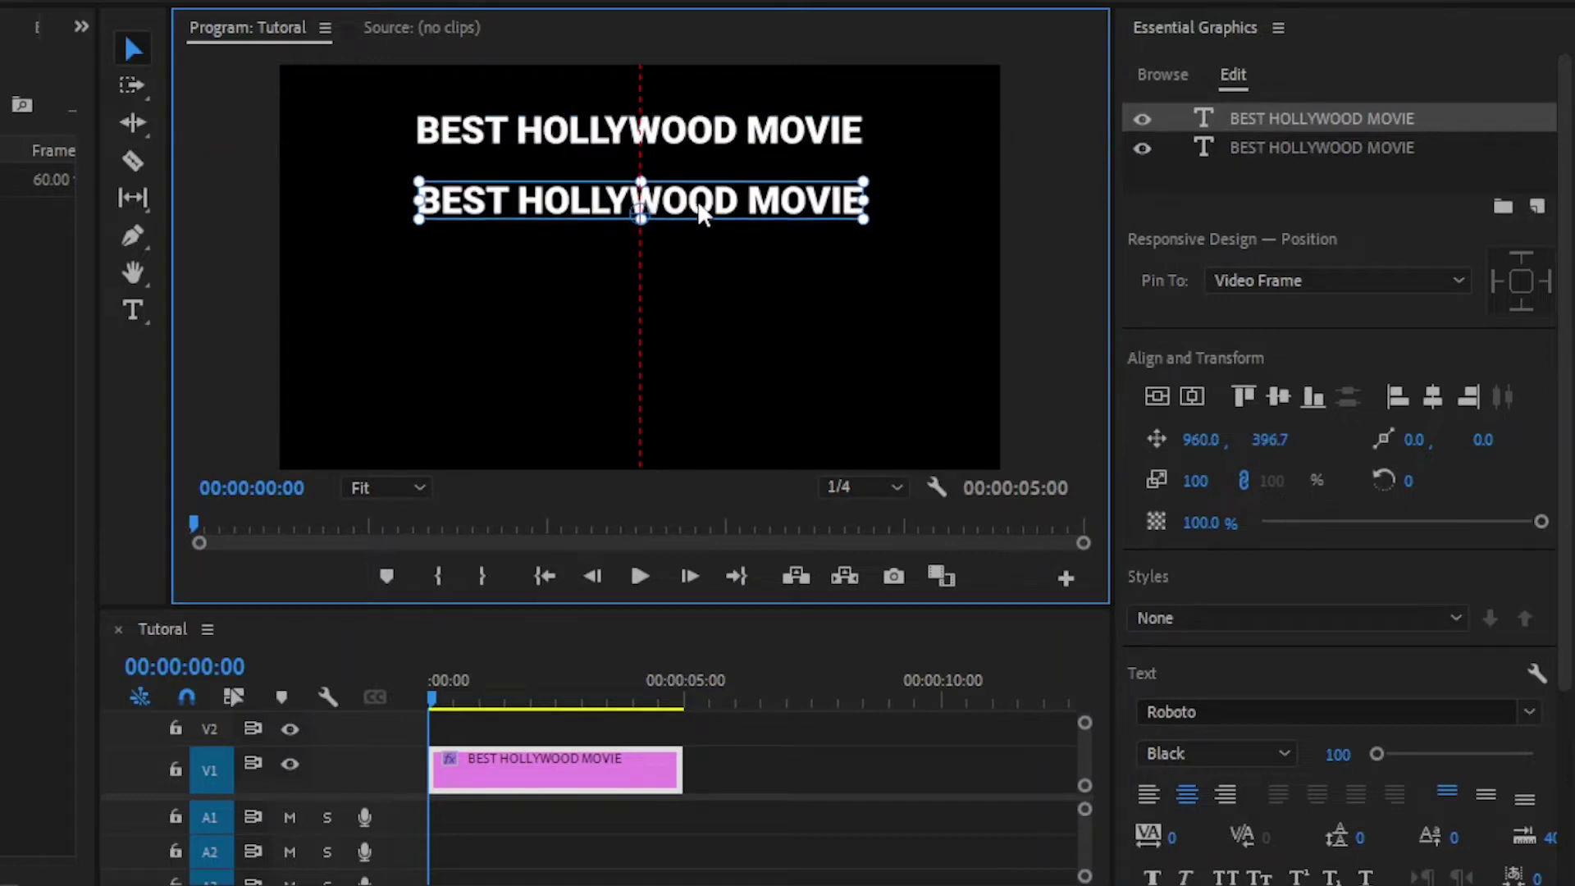
Scale the duplicated title down to about 44% and replace its text with "Directed by".
left_click_drag(864, 181, 788, 201)
double_click(696, 215)
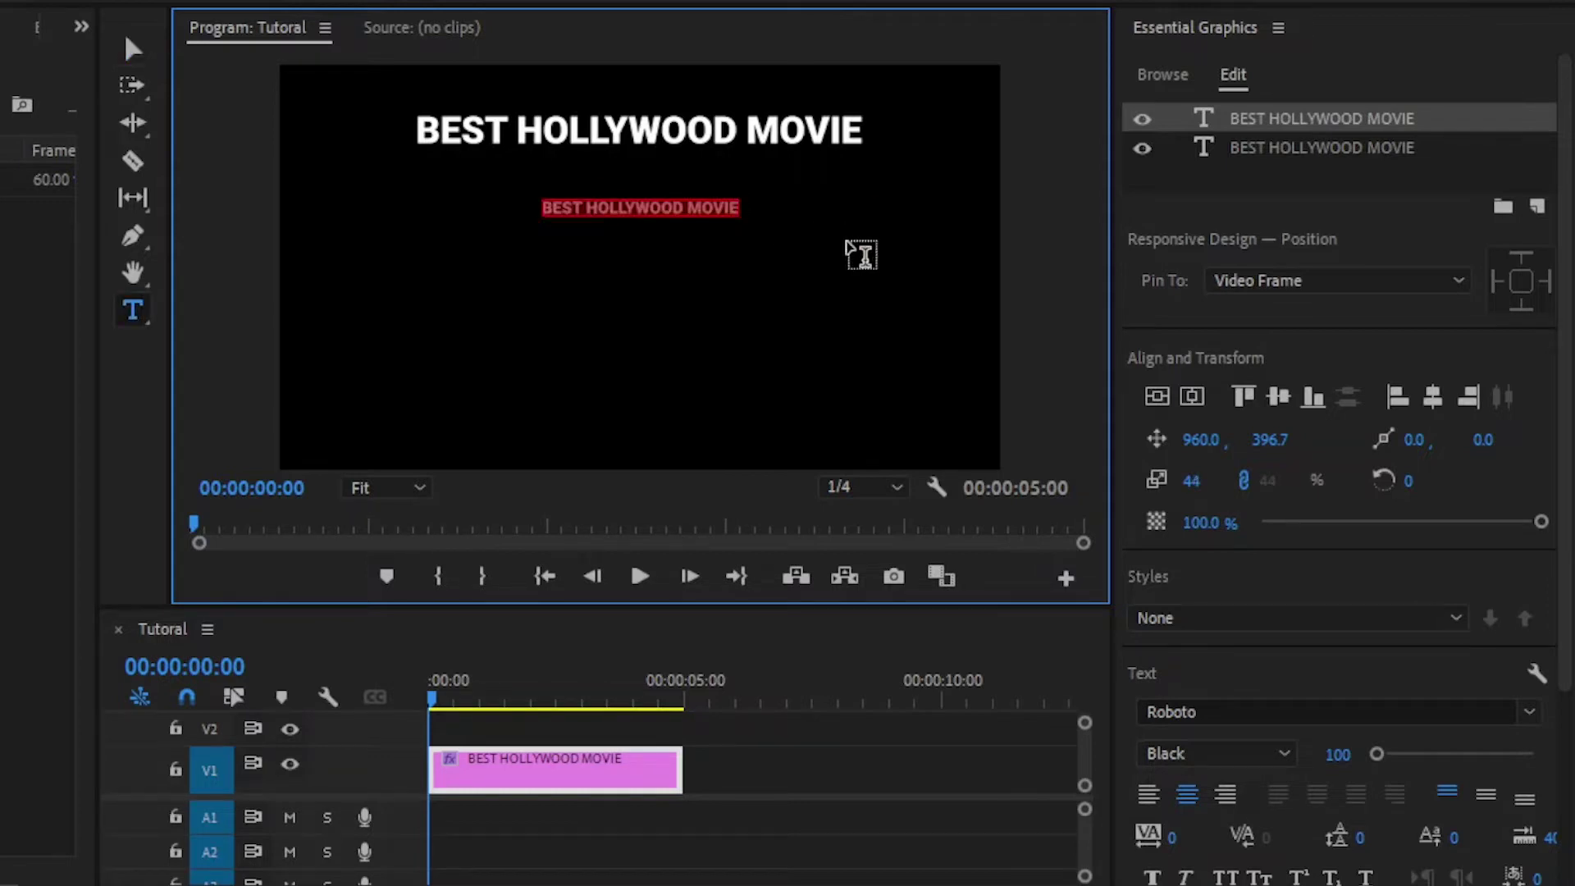
type("Directed by")
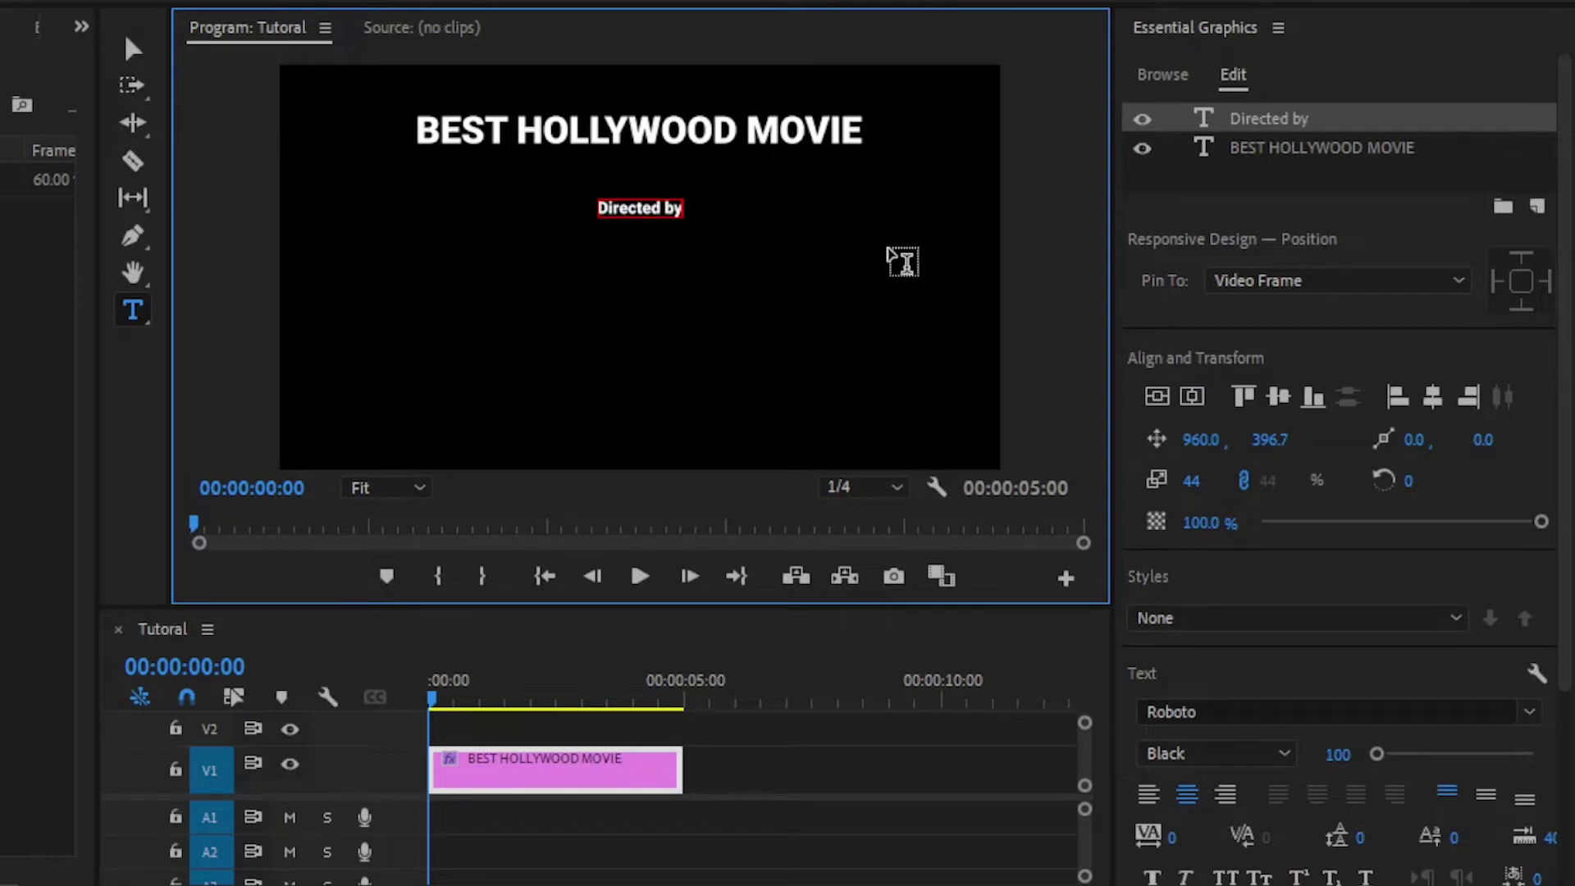
left_click(129, 50)
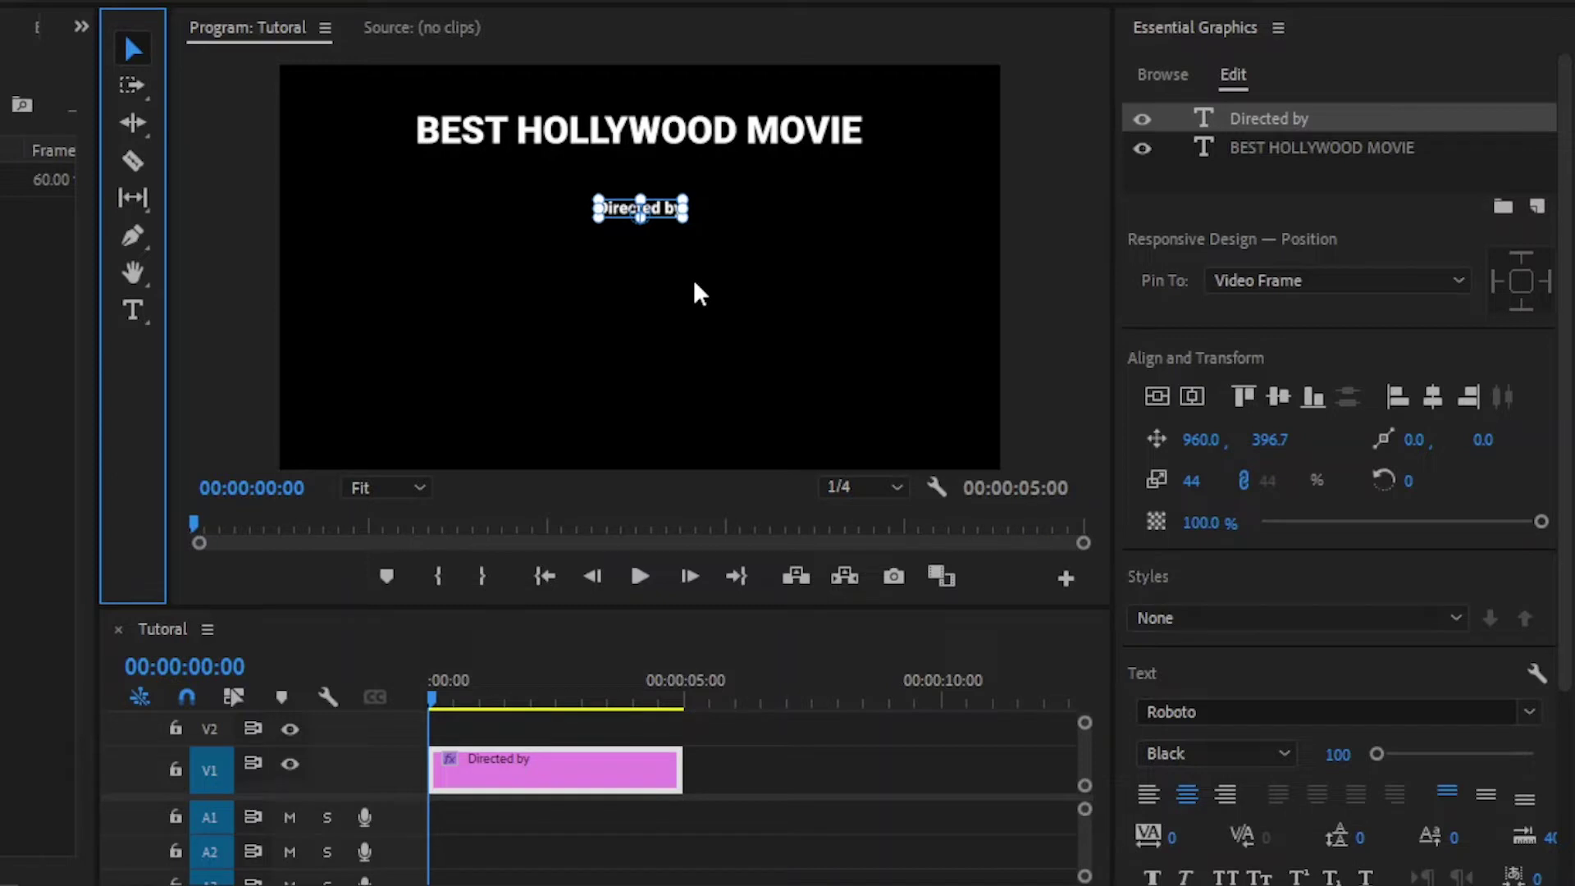
Set the "Directed by" font style to Light and move the line up slightly, to about 960, 387.
left_click(1166, 753)
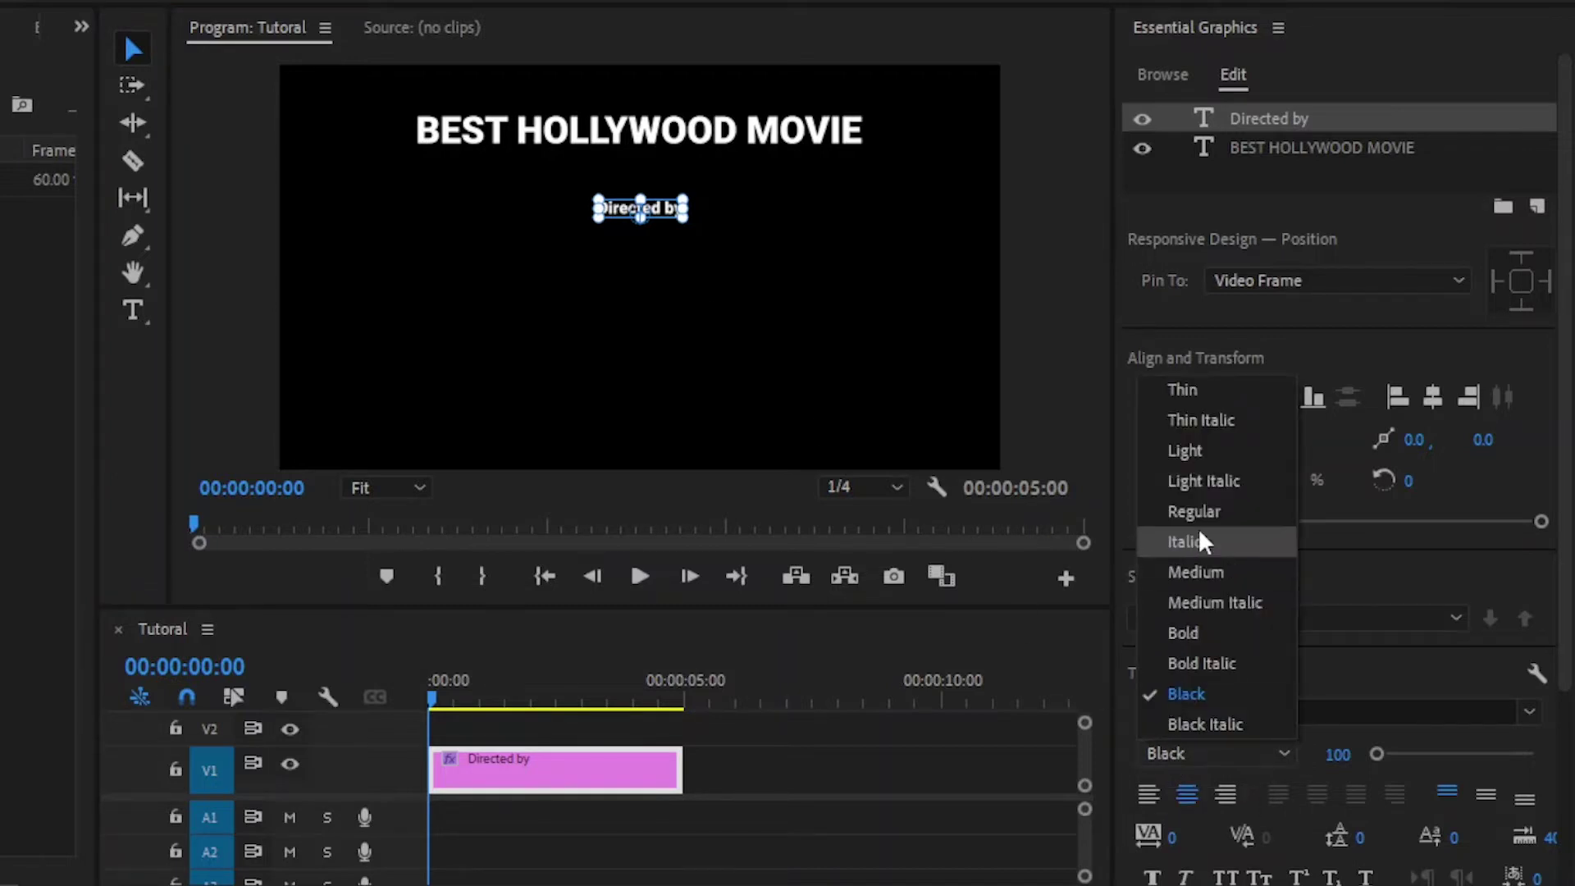
left_click(1183, 453)
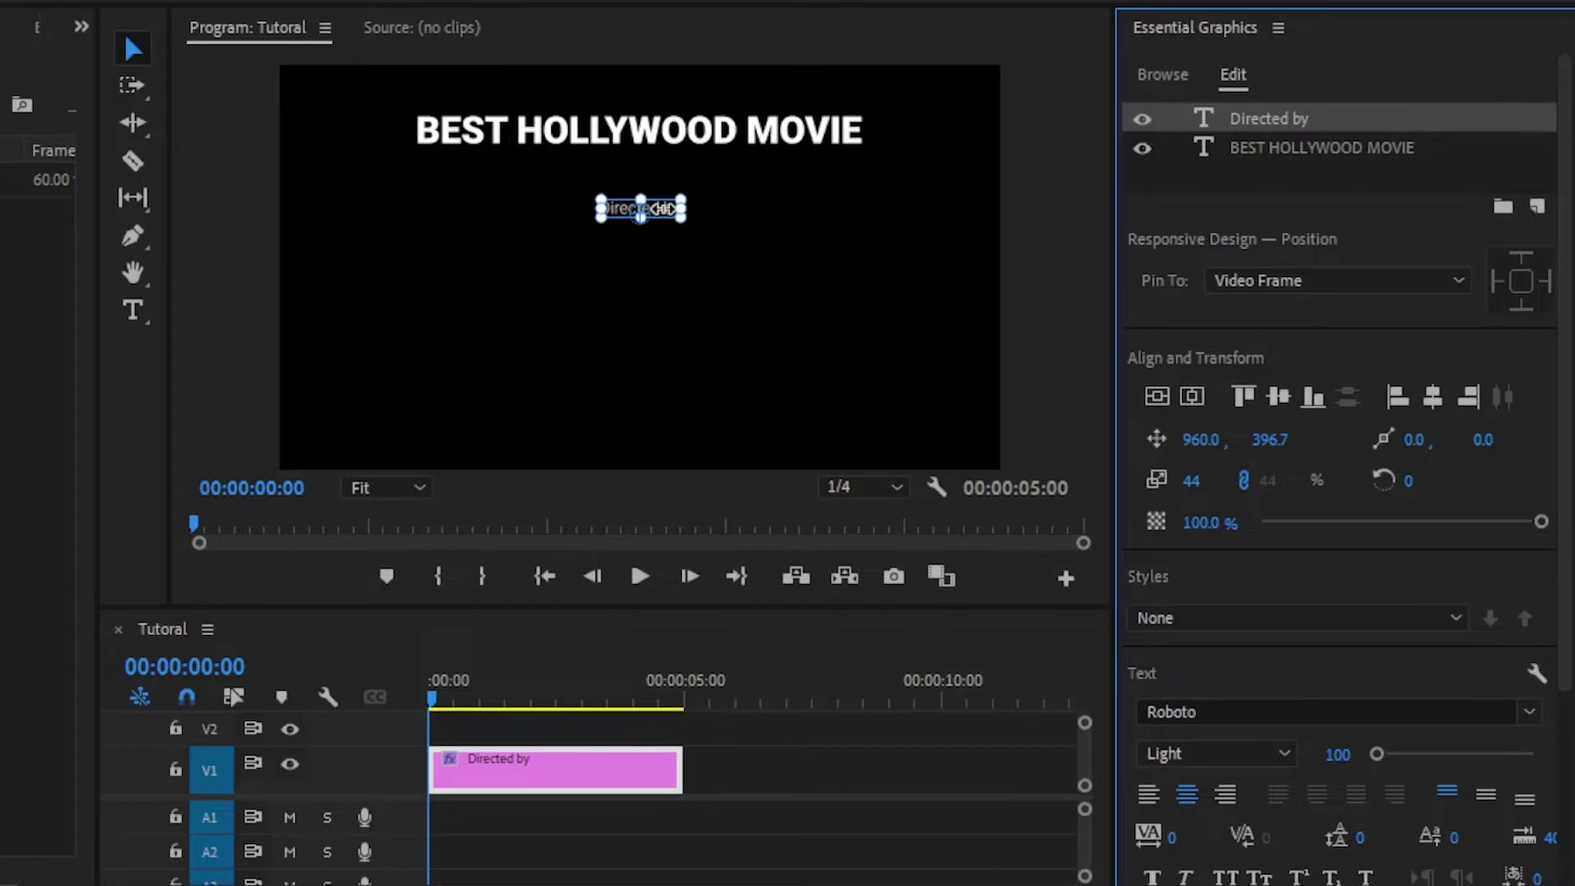
left_click(404, 487)
left_click(387, 610)
left_click_drag(1074, 244, 1090, 151)
left_click_drag(685, 300, 688, 294)
left_click_drag(1088, 220, 1085, 237)
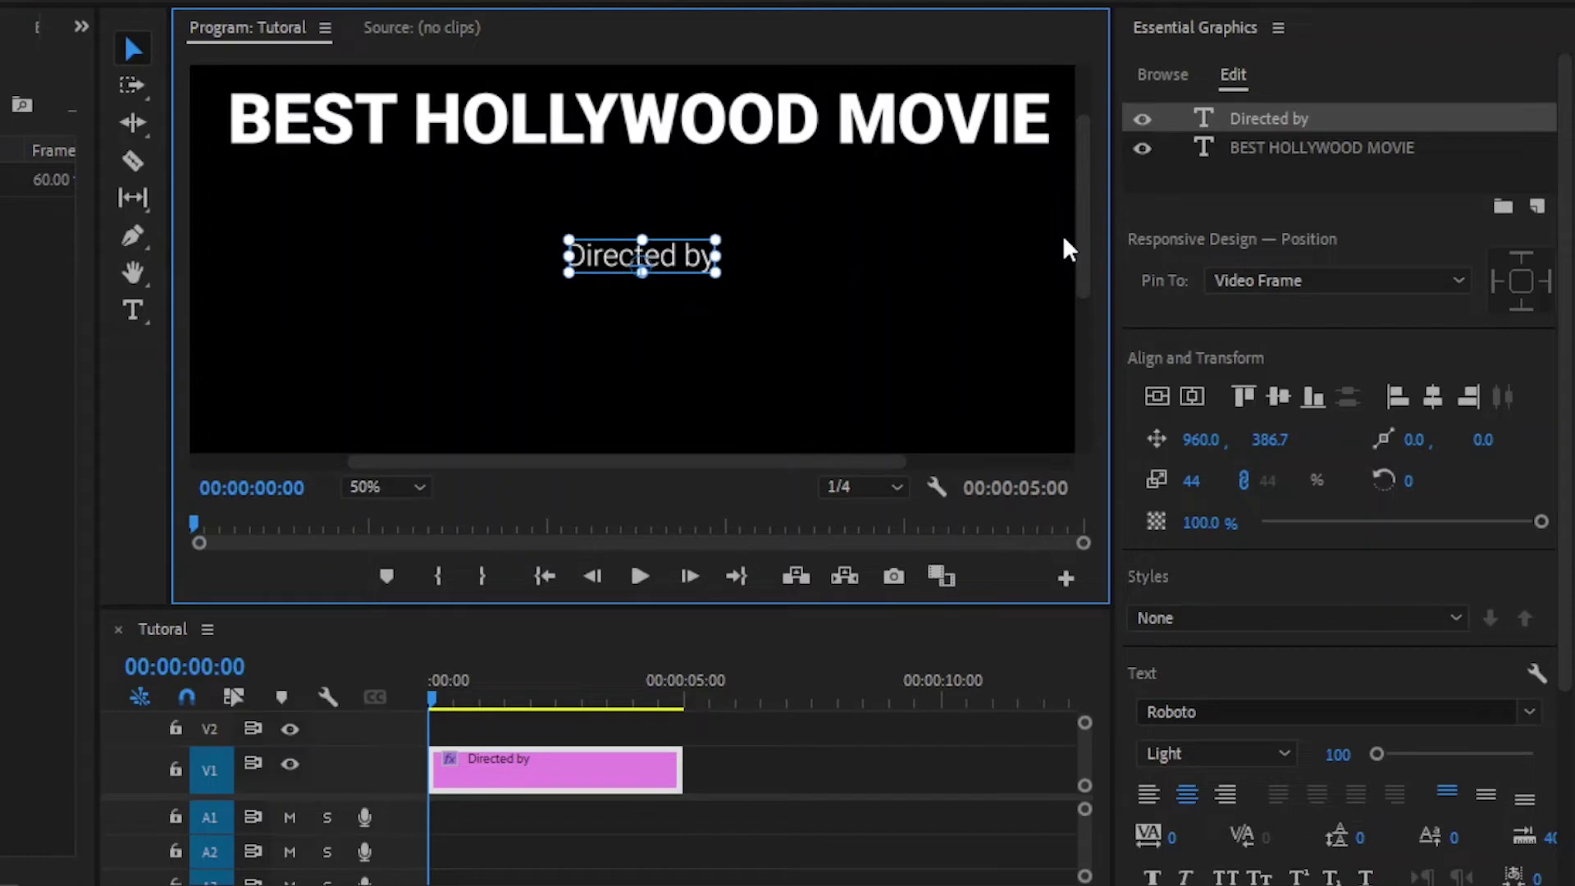
Duplicate the "Directed by" text layer and place the copy just below it, at about 955, 465.
left_click(1315, 123)
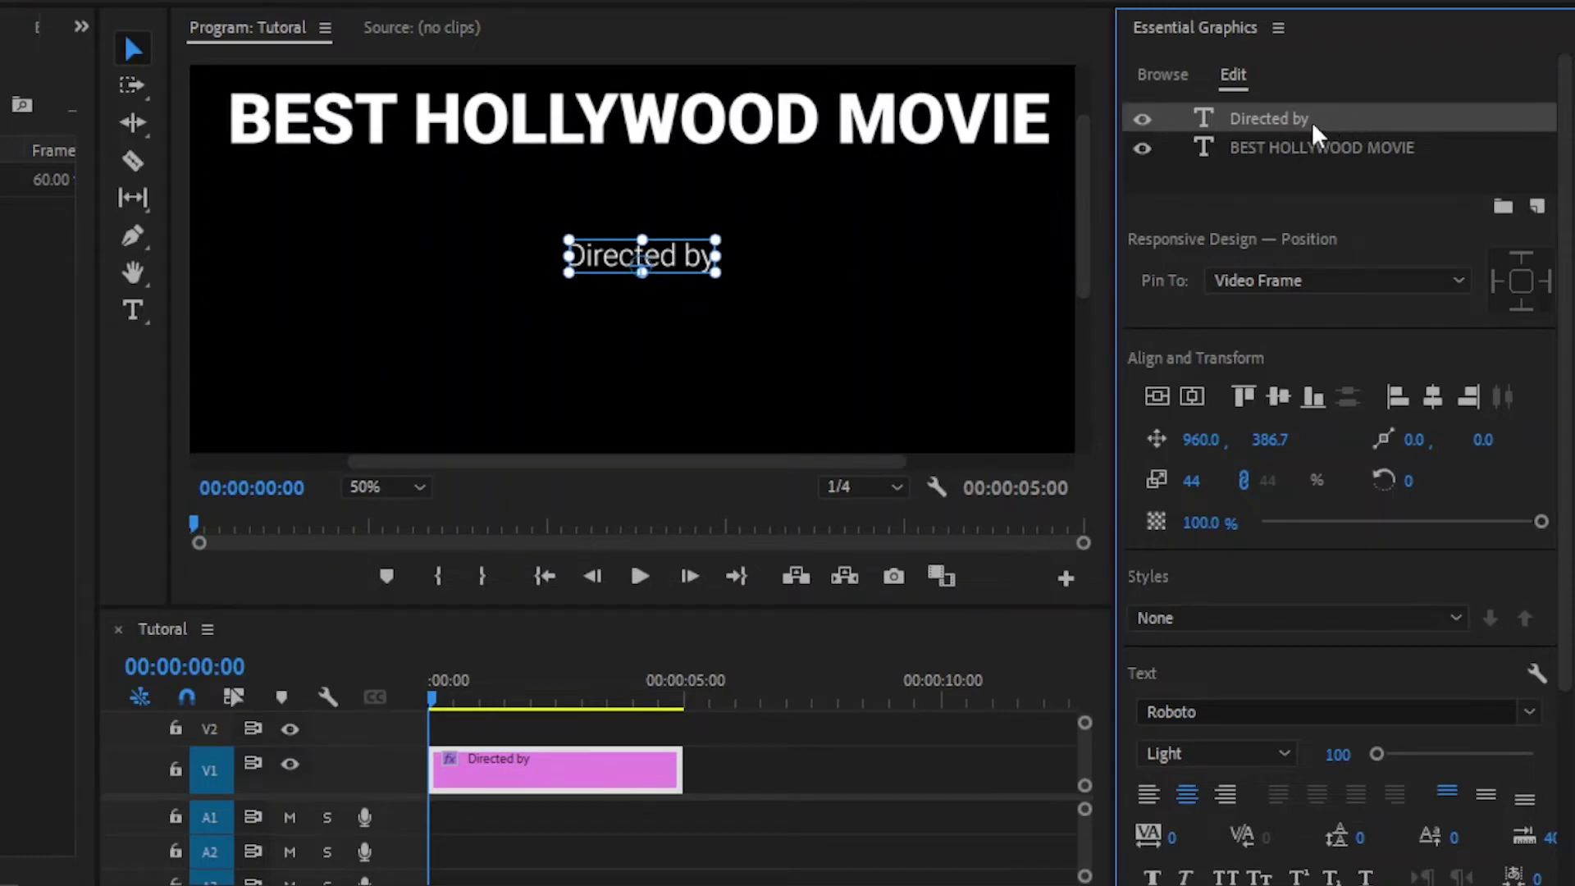
key("ctrl+c")
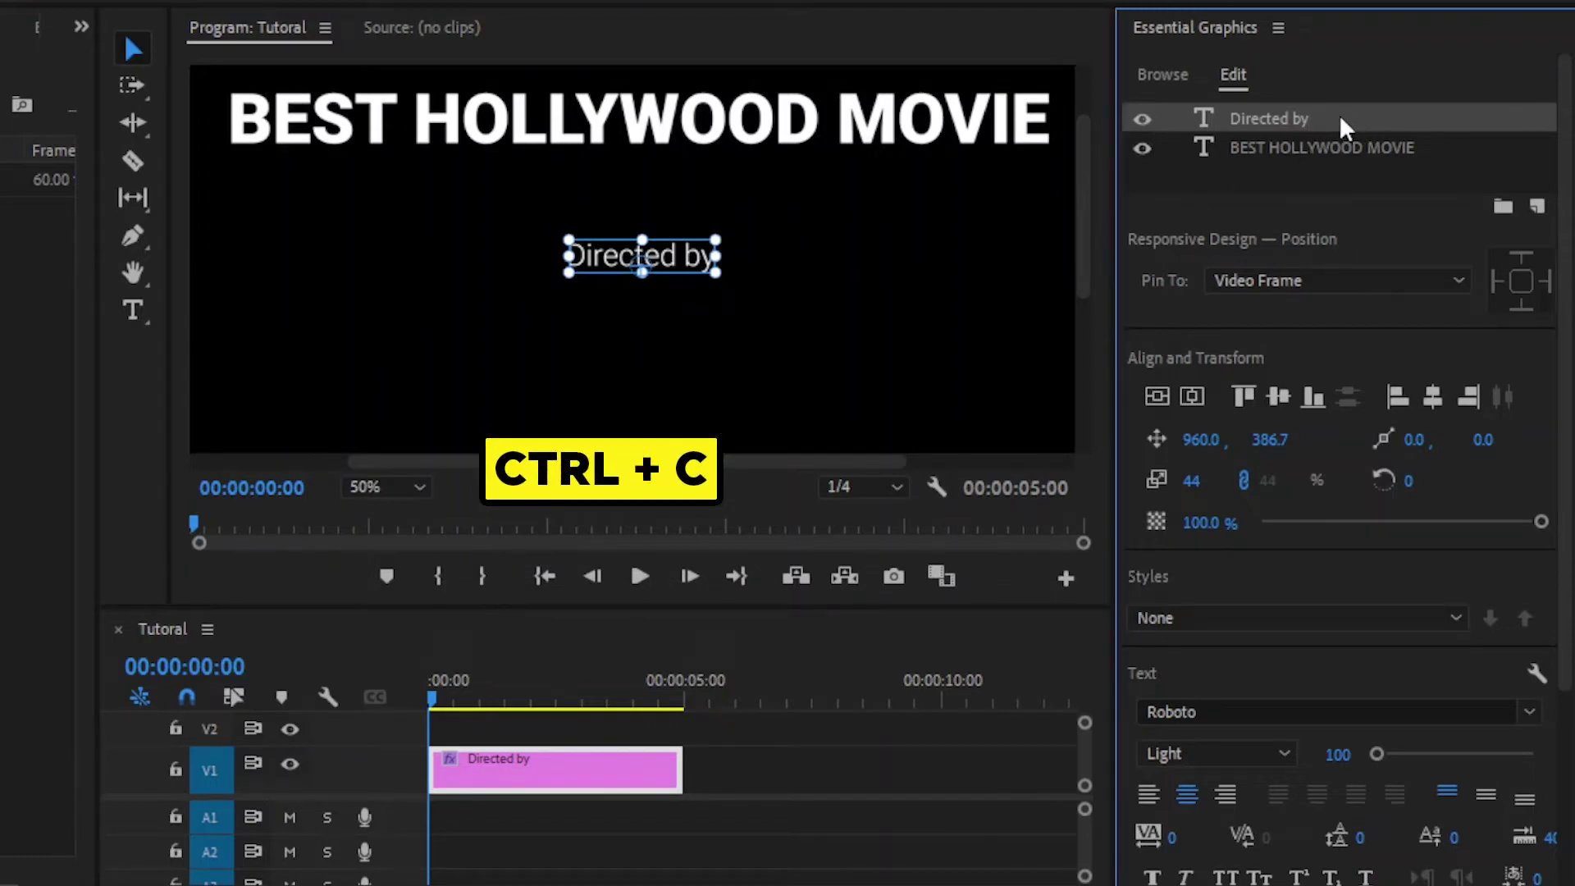
key("ctrl+v")
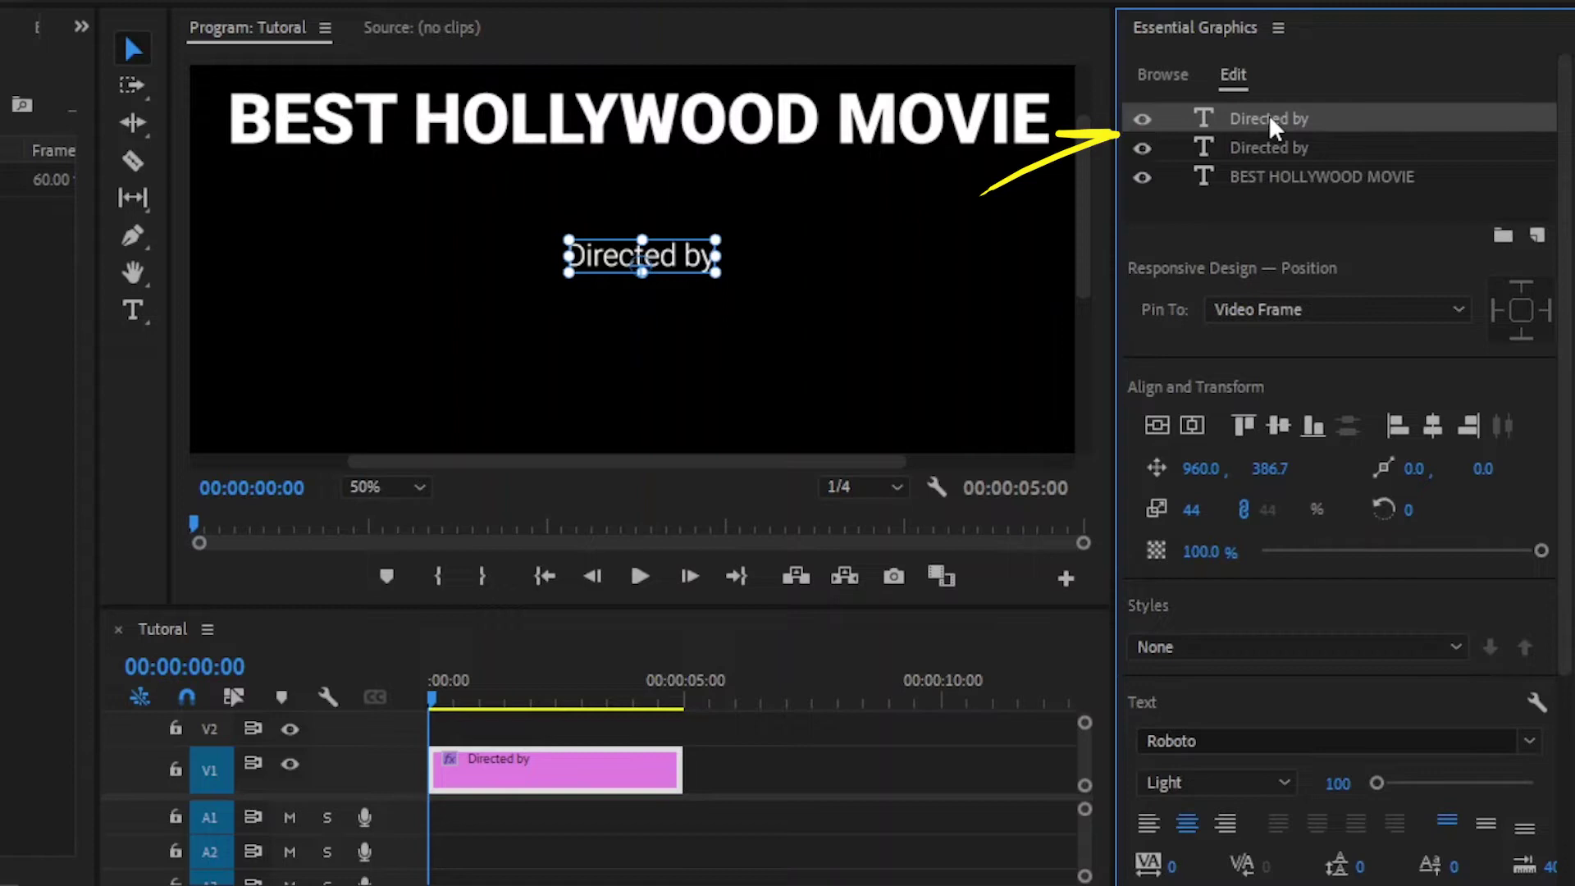
left_click_drag(681, 258, 679, 317)
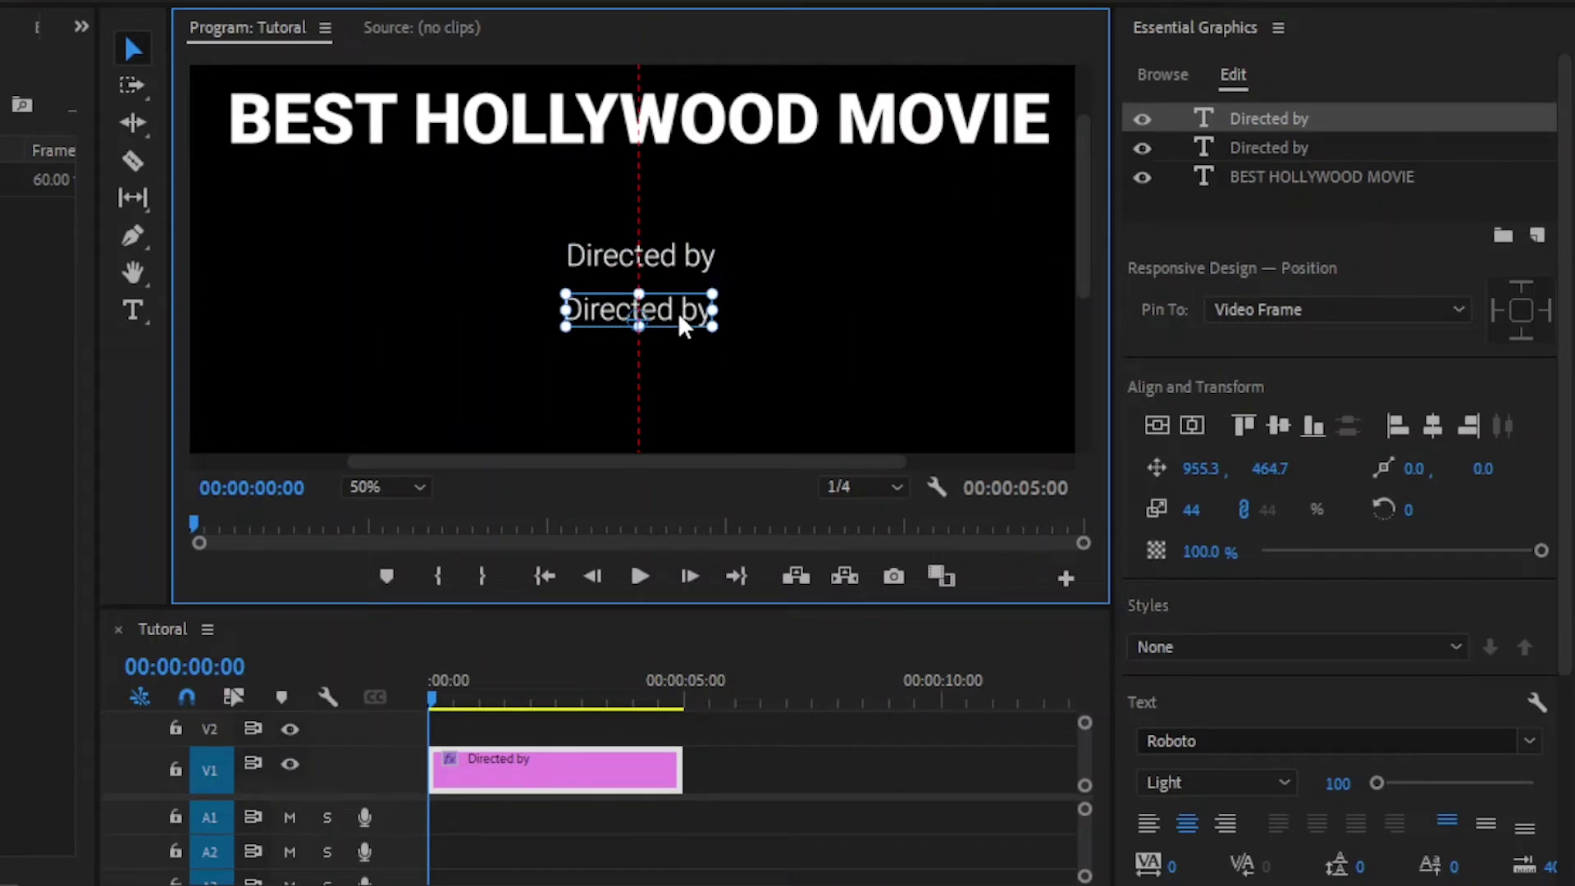
Copy the first name listed in Random Name.txt in Notepad and paste it over the lower "Directed by" text in Premiere Pro.
key("t")
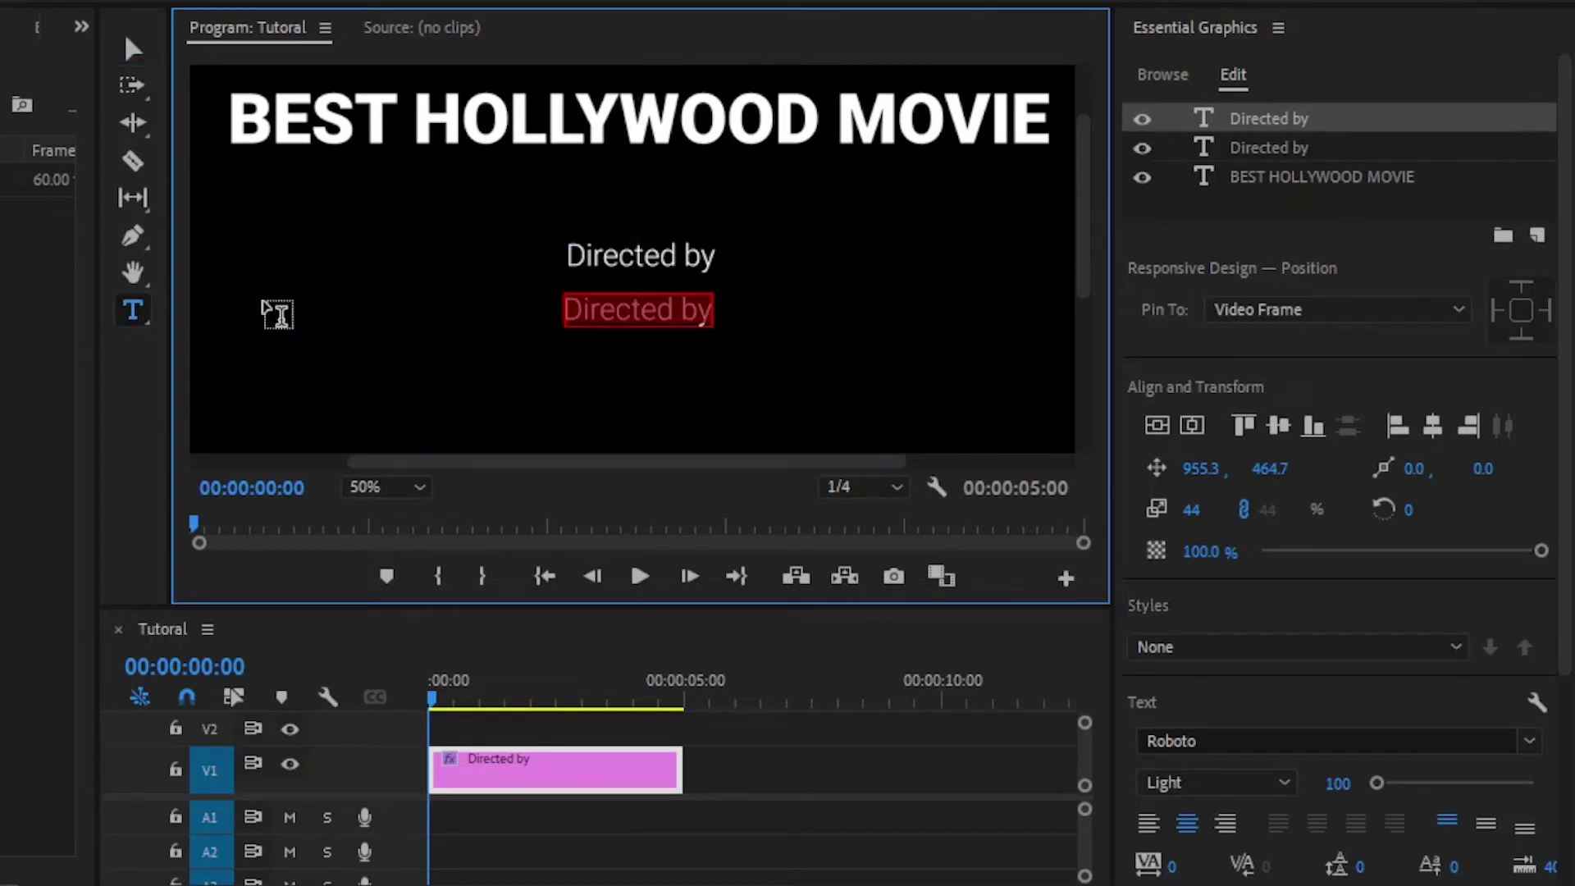
key("alt+Tab")
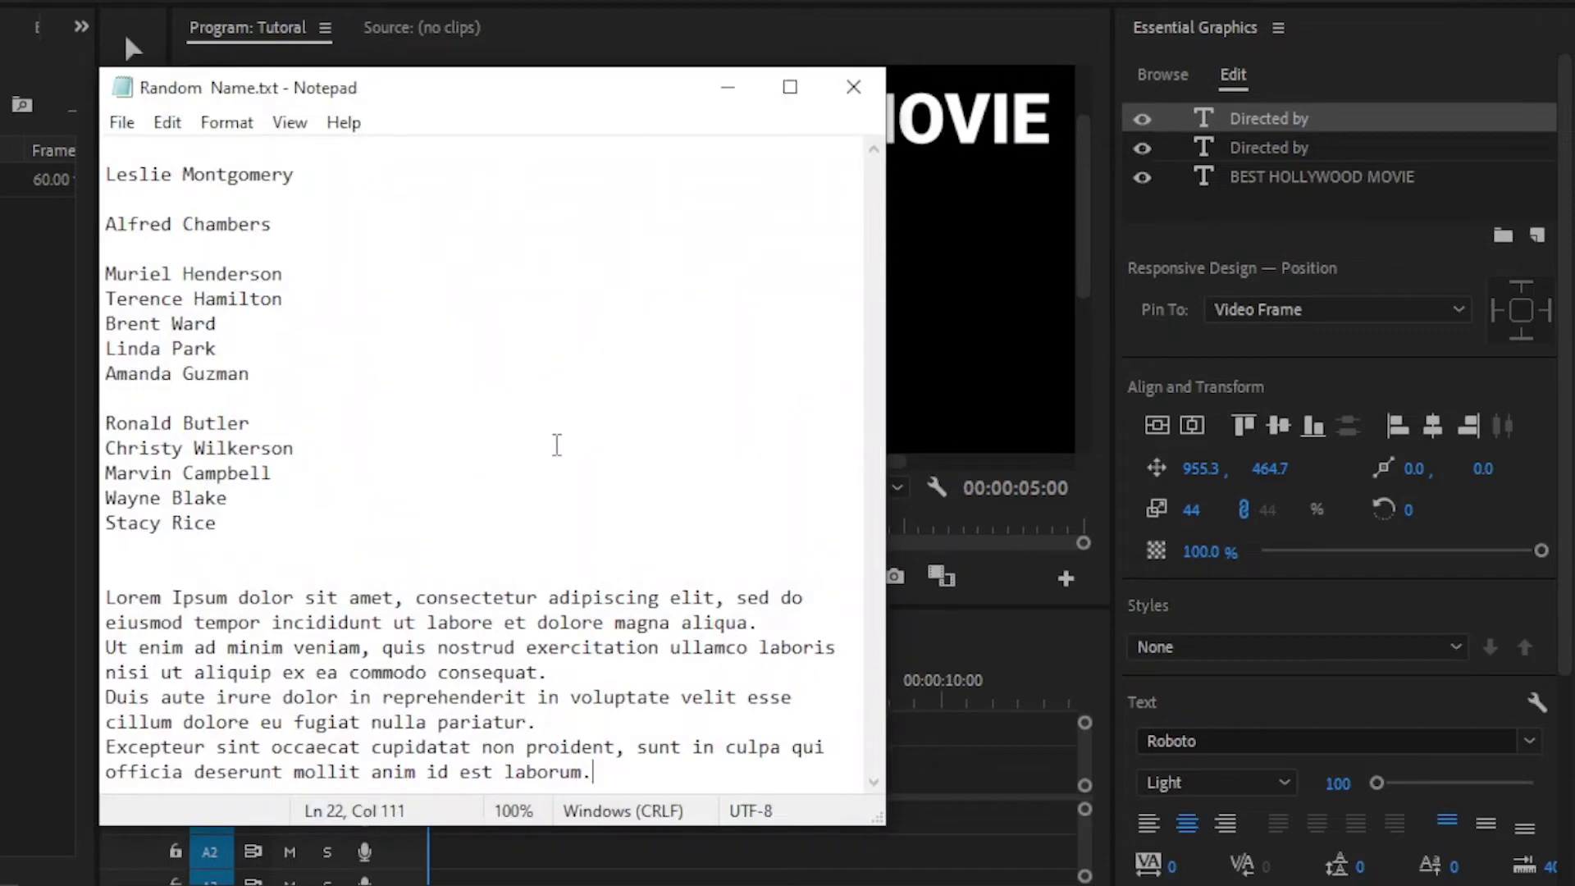
left_click_drag(107, 176, 271, 175)
right_click(269, 175)
left_click(327, 264)
key("alt+Tab")
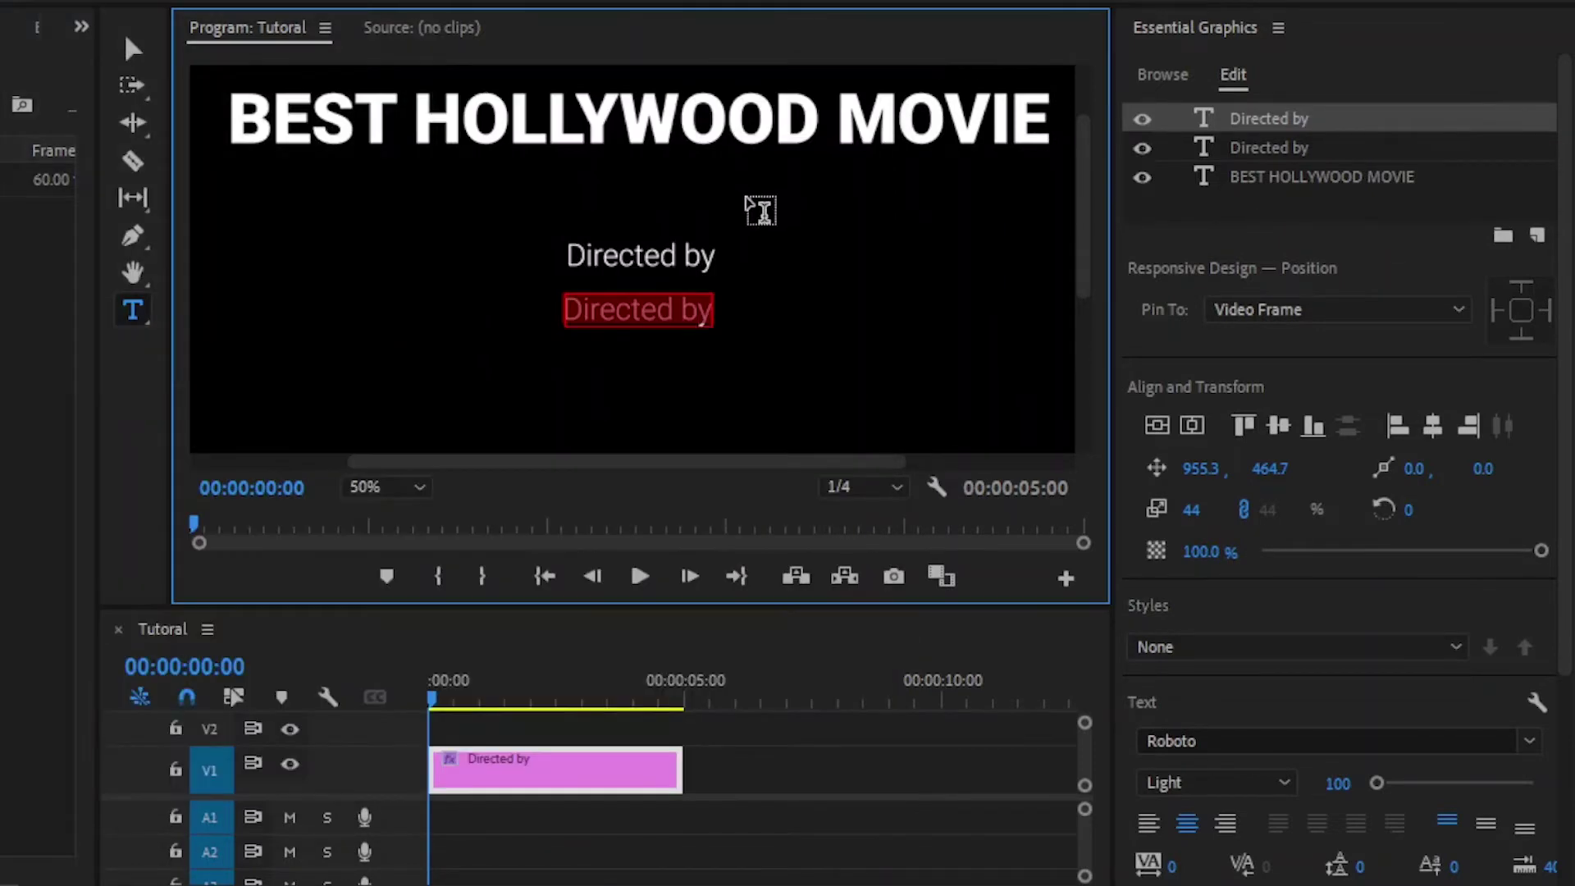
key("ctrl+v")
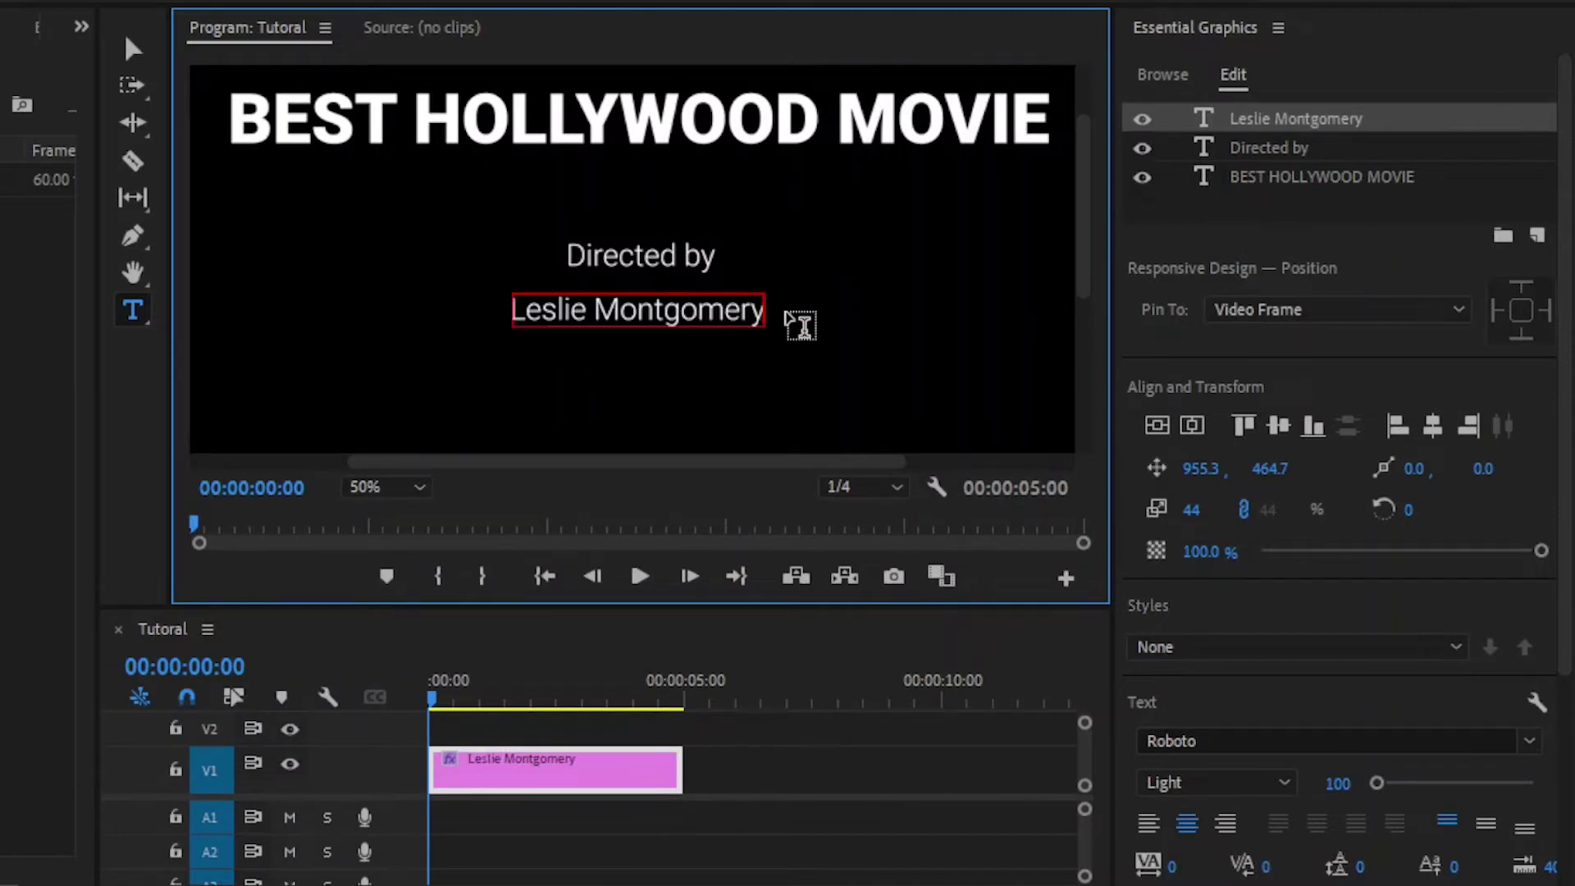
left_click(131, 51)
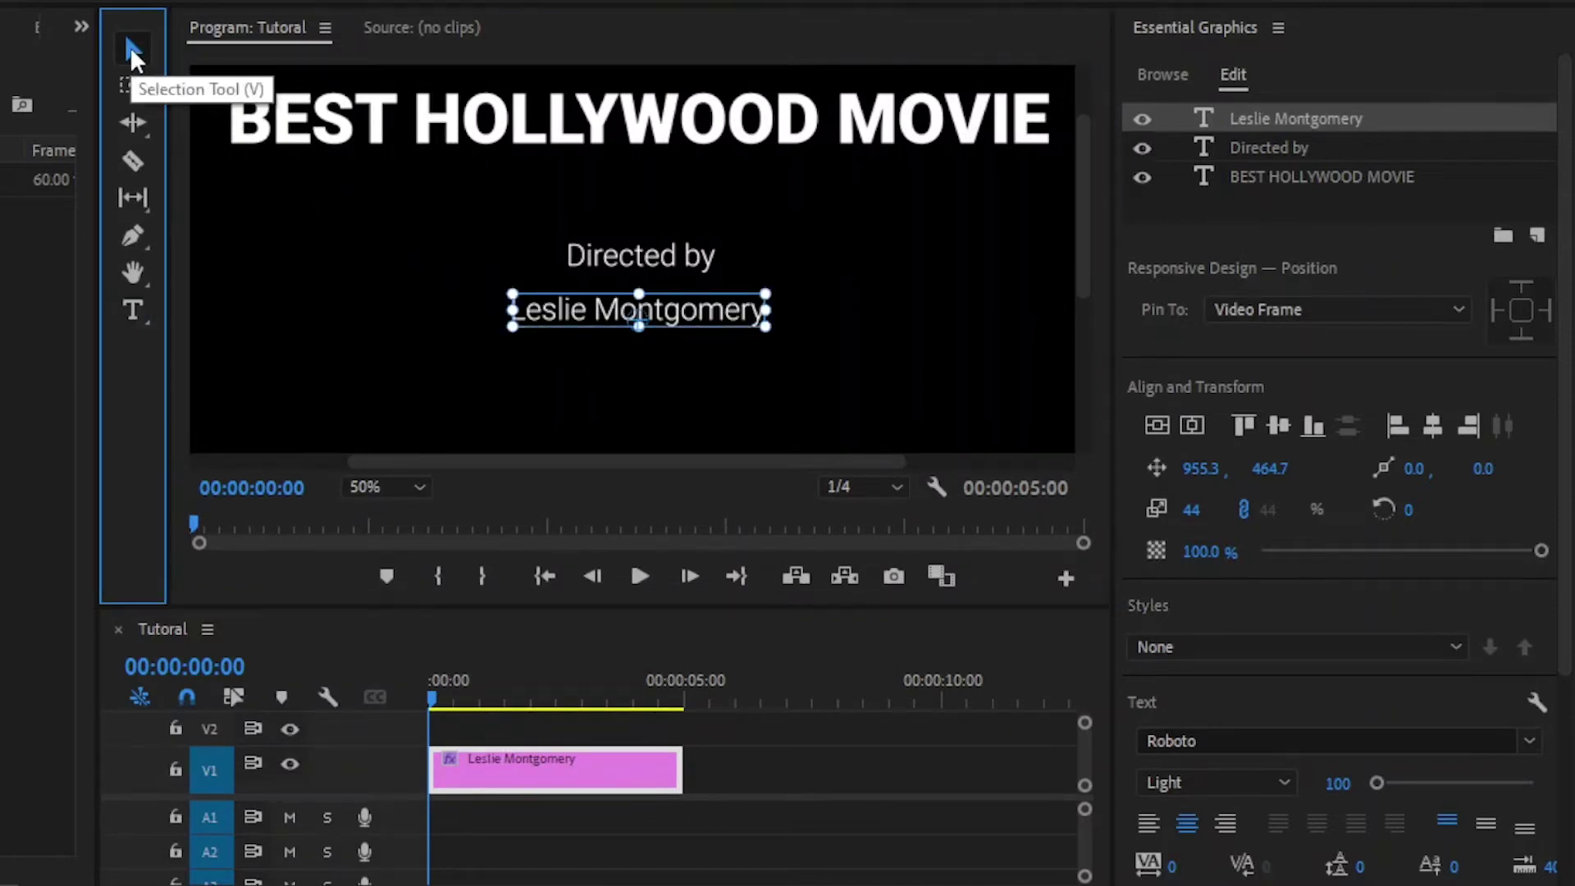
Set the director's name to Bold, scale it to about 55%, and centre it under "Directed by" at about 956, 477.
left_click(1179, 783)
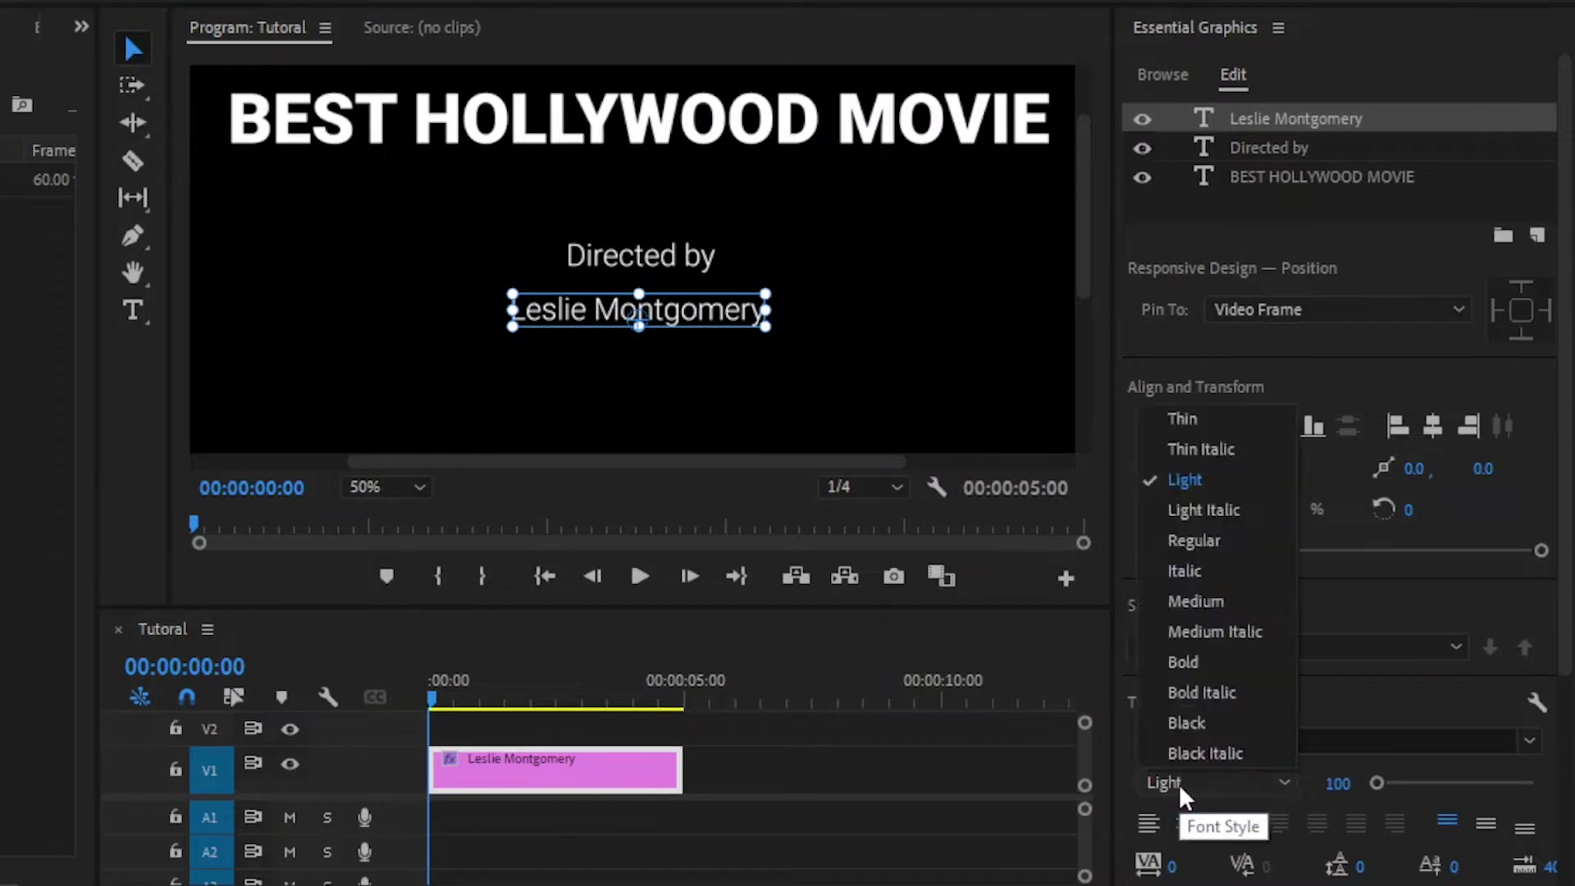
left_click(1192, 671)
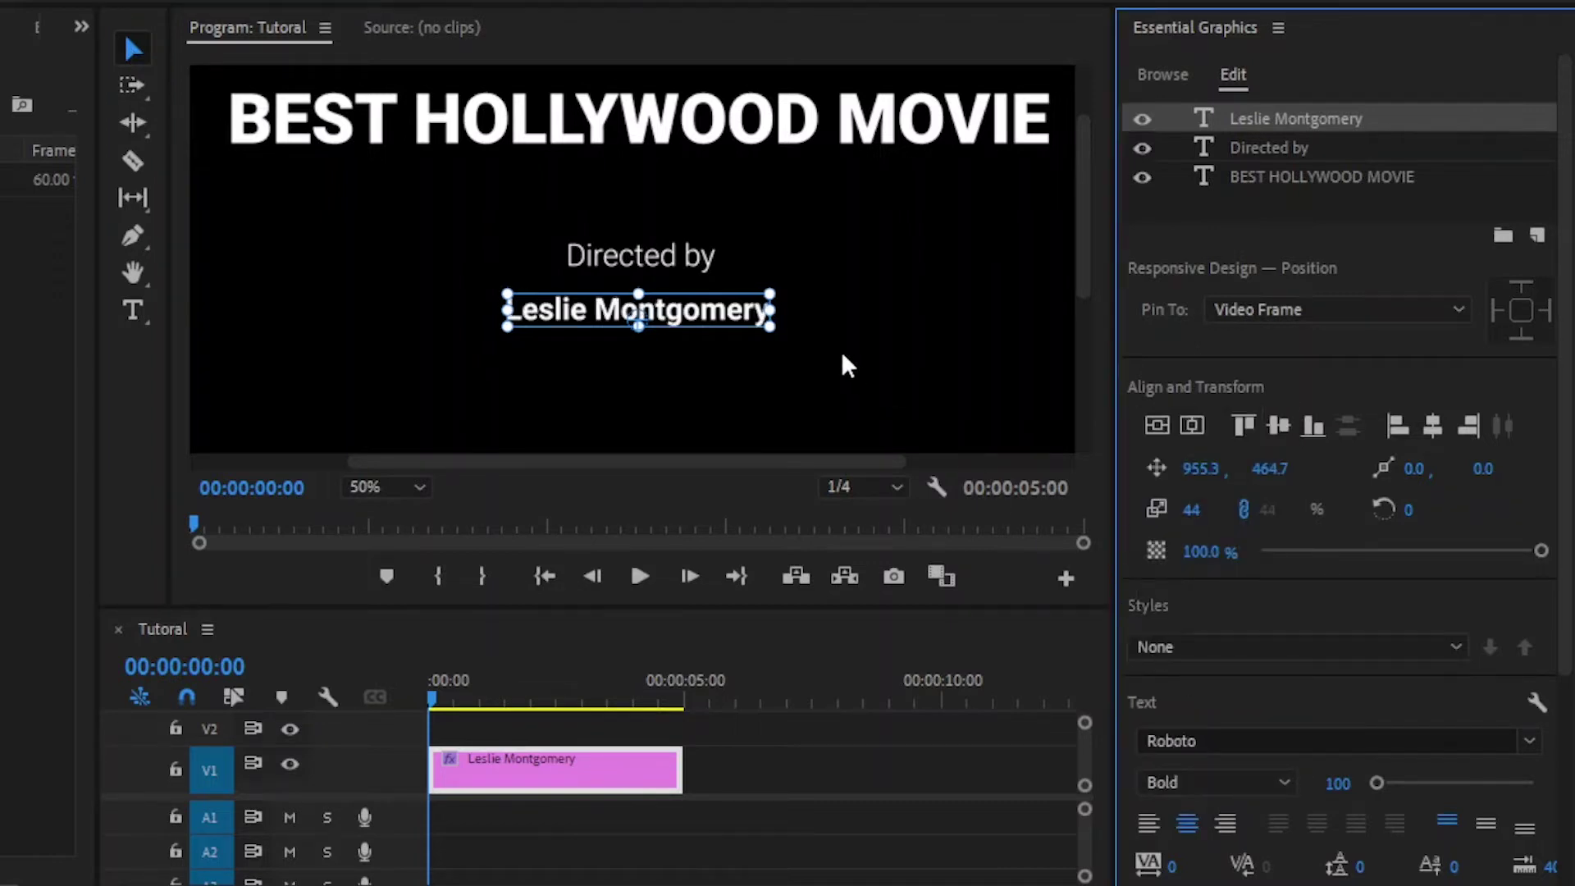
left_click(774, 289)
left_click_drag(775, 288, 804, 285)
left_click_drag(716, 313, 702, 321)
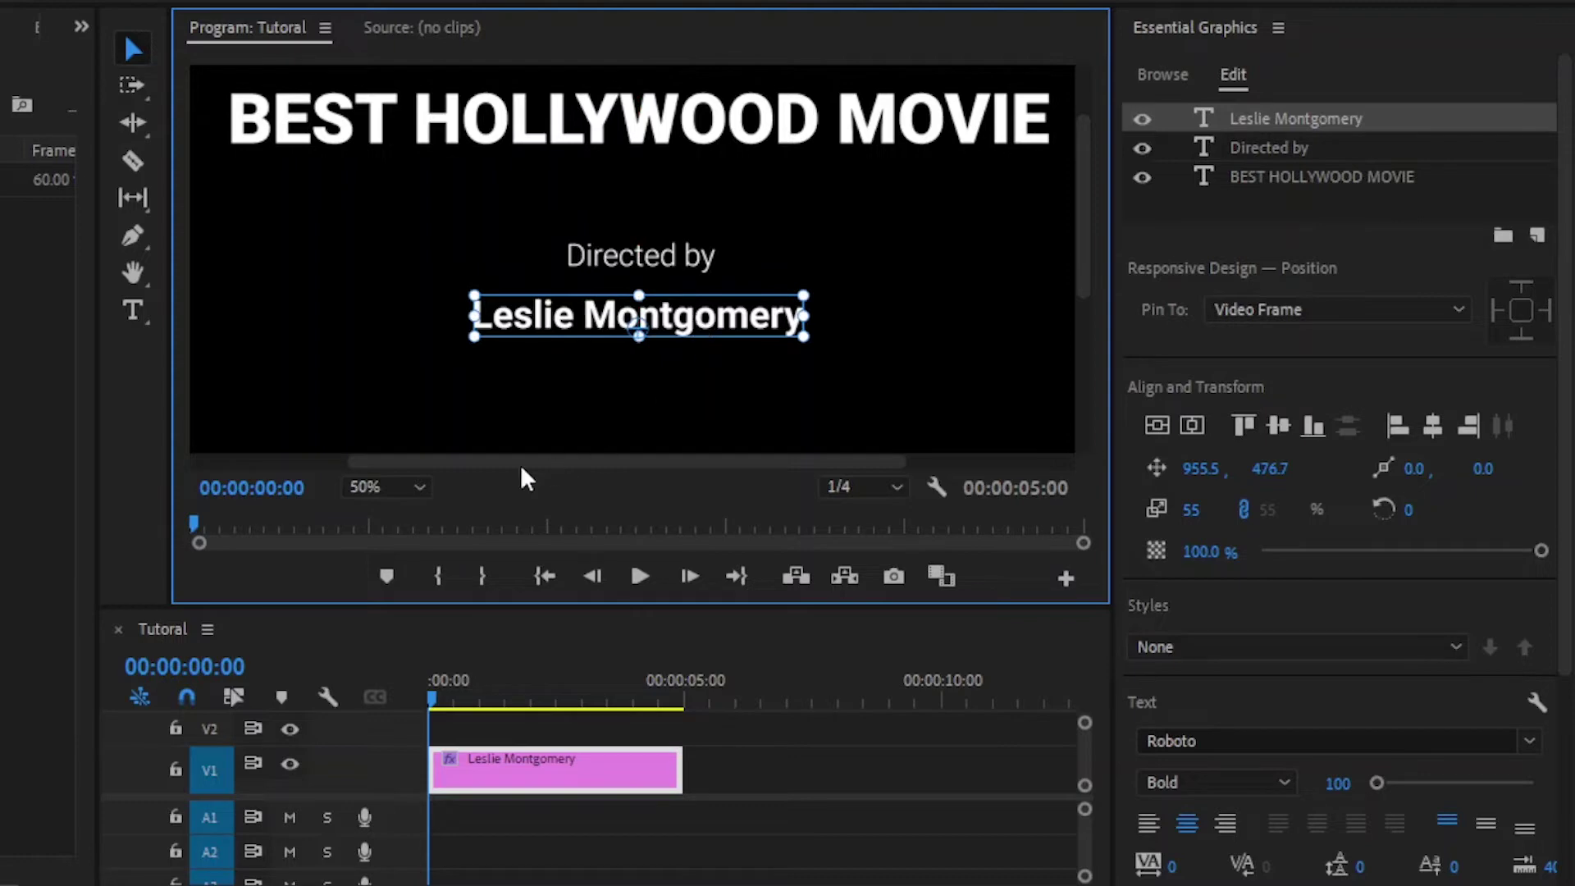
left_click(401, 488)
left_click(396, 515)
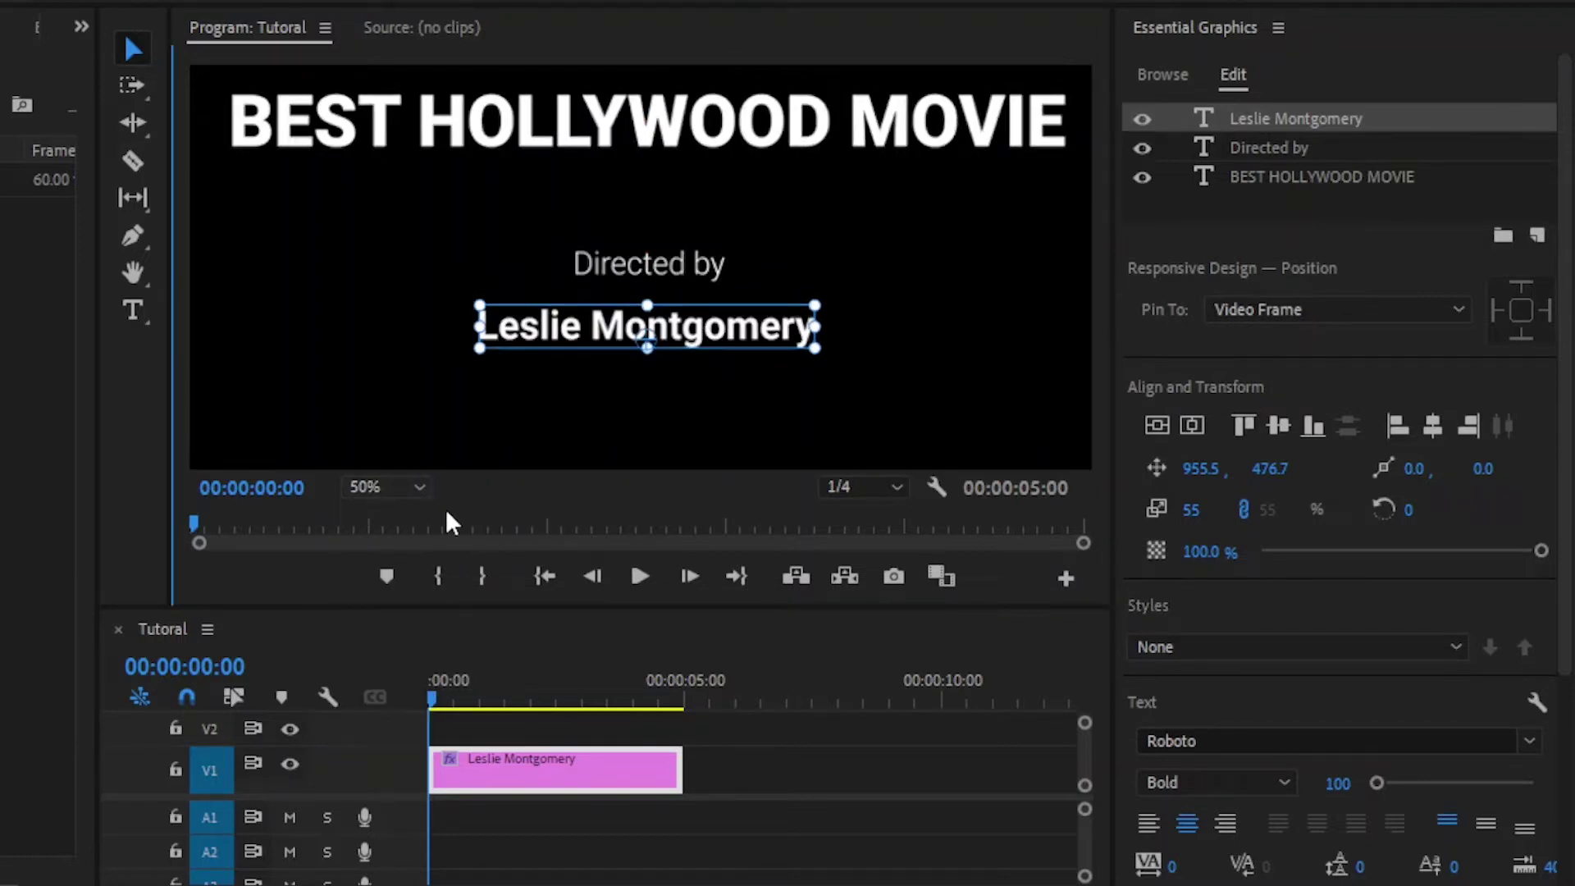
Enable Roll for the whole credits graphic, starting and ending offscreen.
left_click(1182, 211)
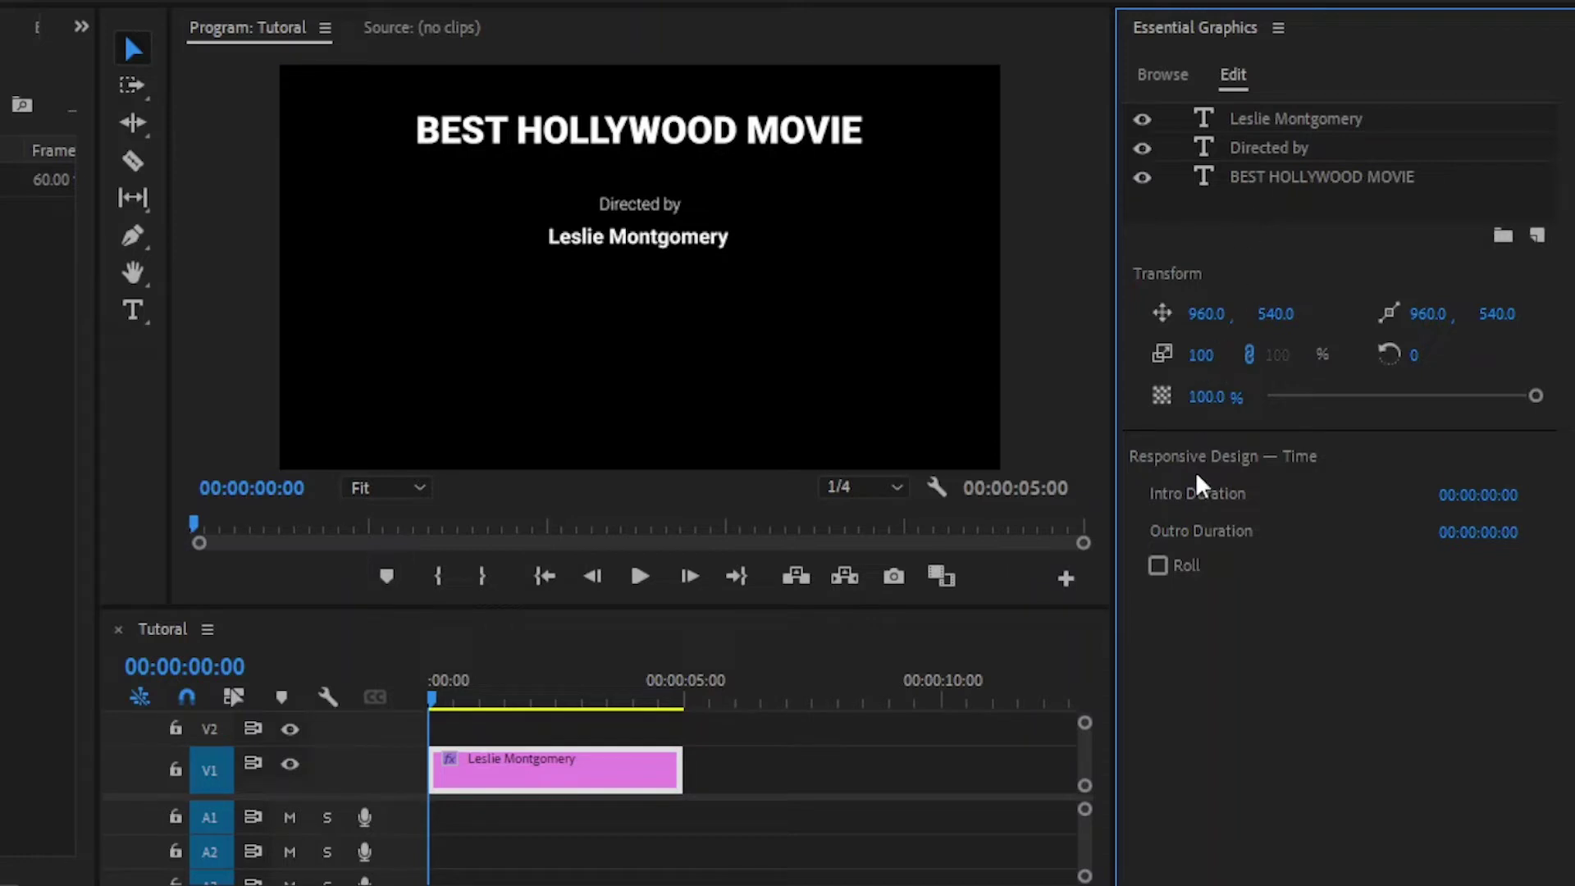
left_click(1163, 565)
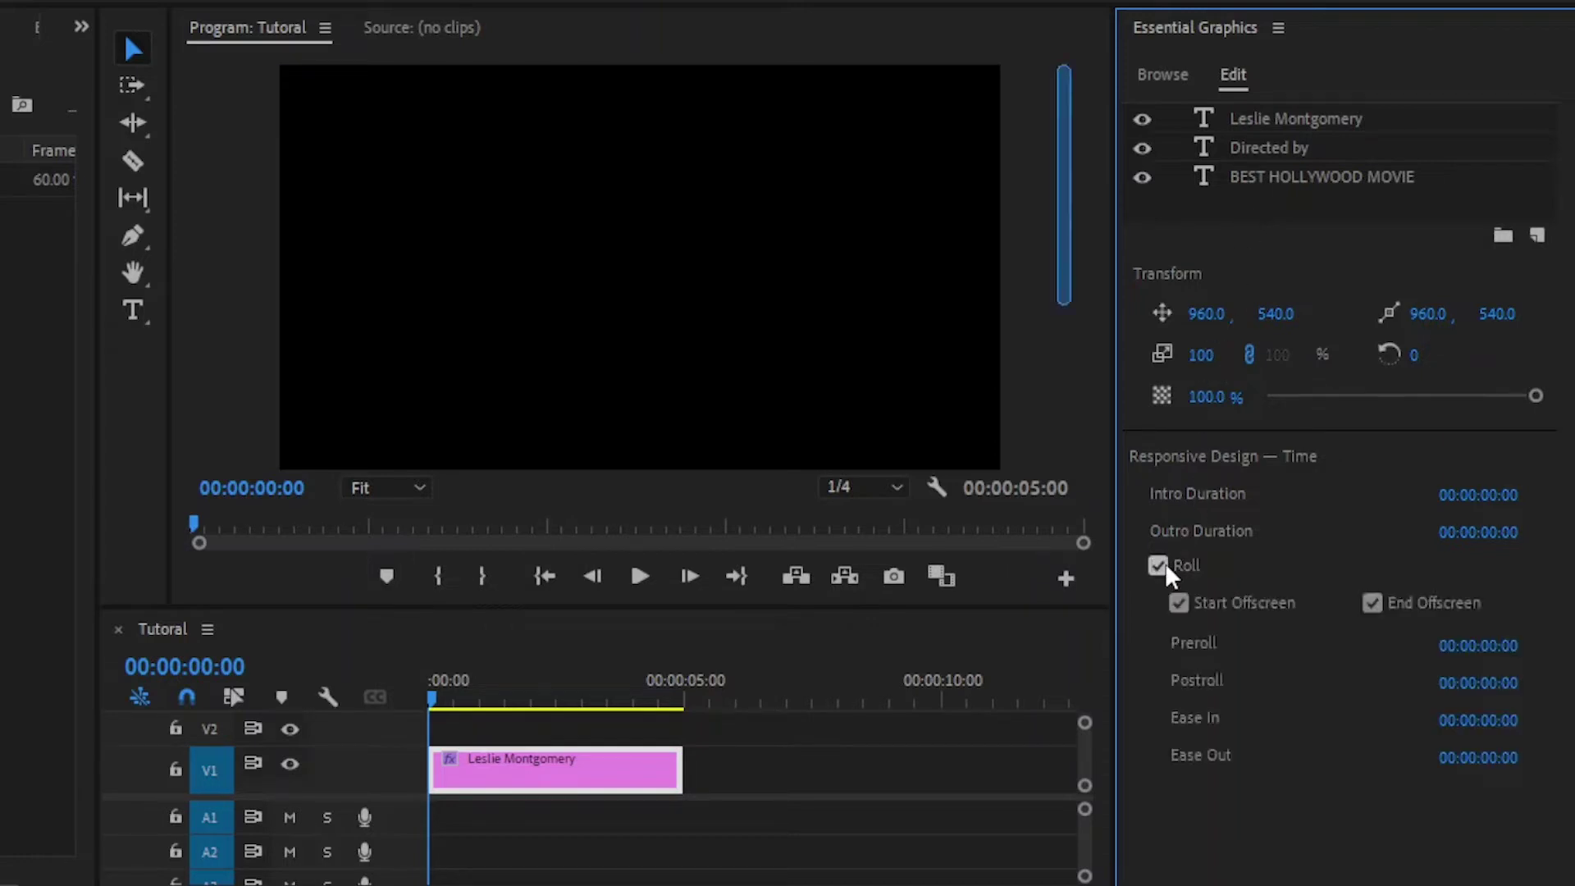
left_click_drag(1061, 242, 1057, 346)
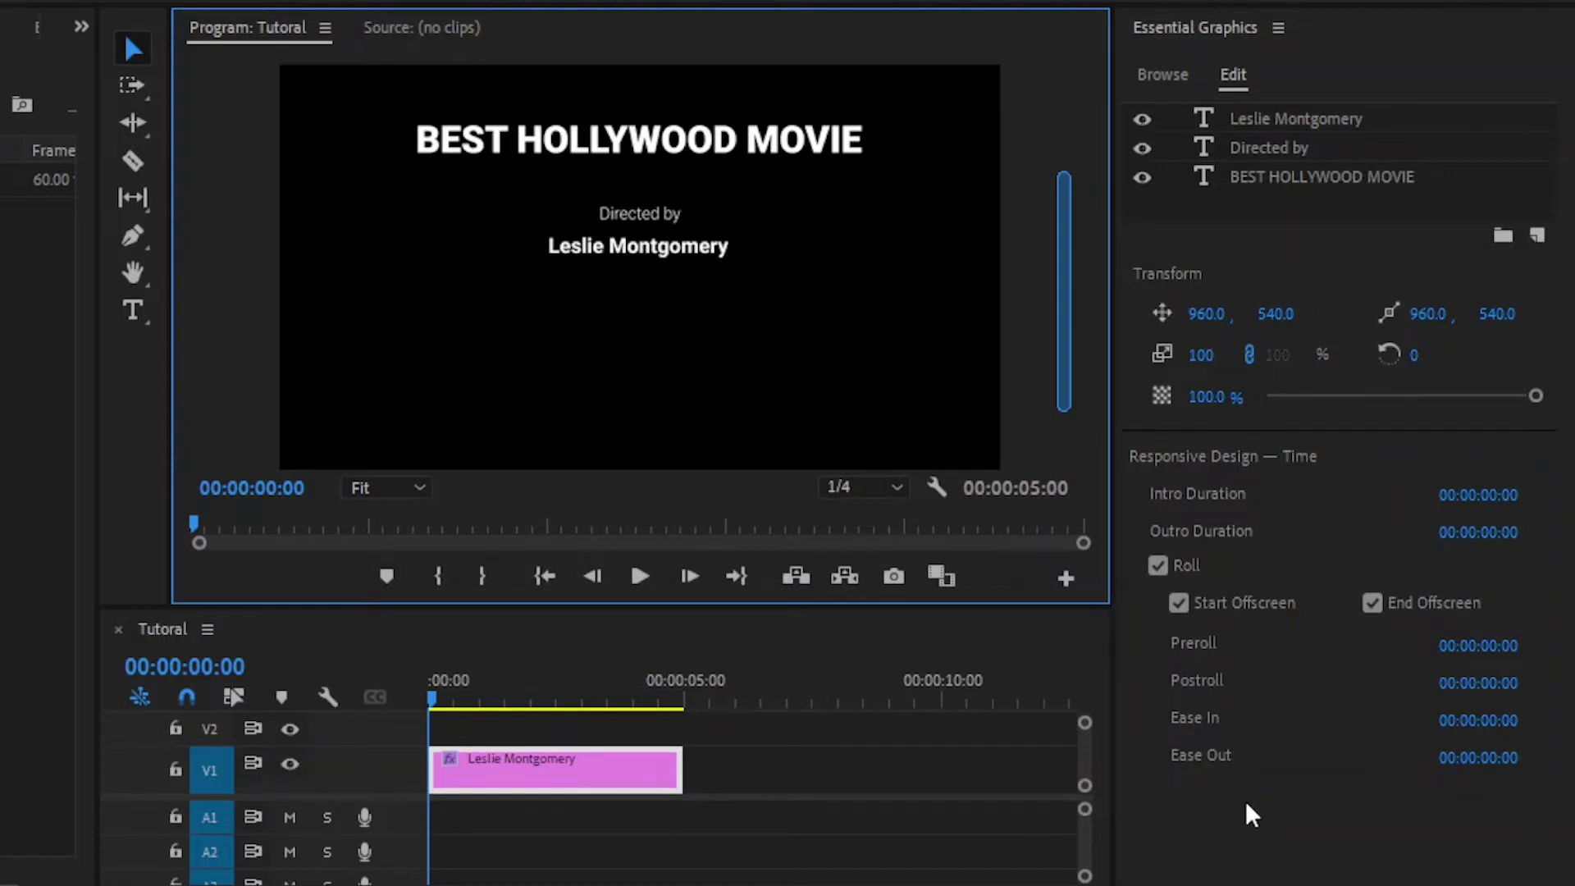
Play the sequence from the start to check how the credits roll.
left_click(437, 694)
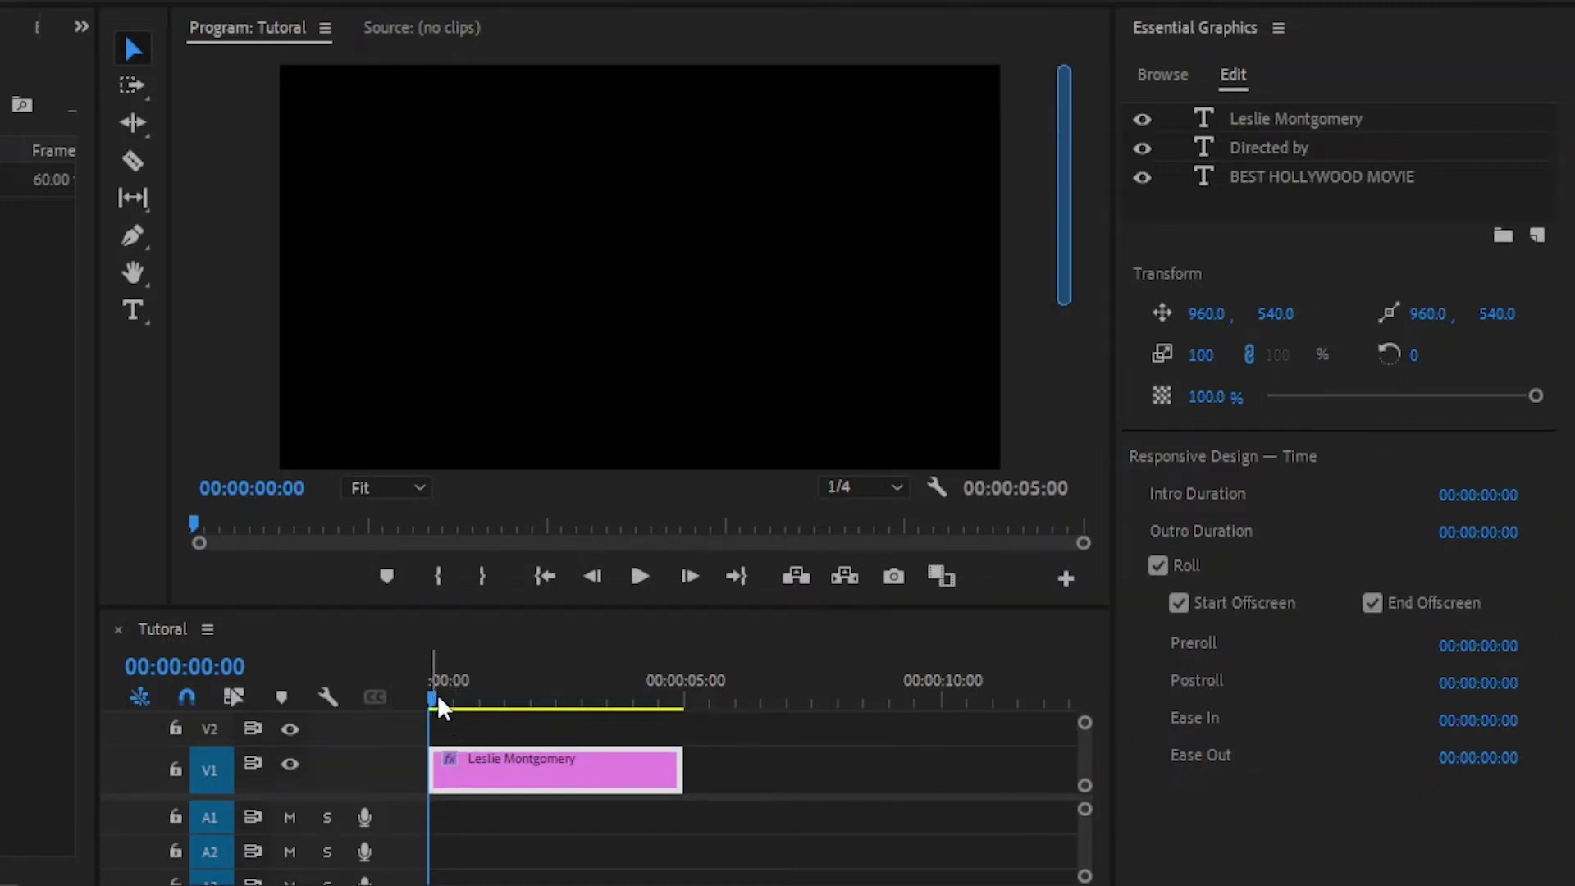
left_click(822, 761)
key("space")
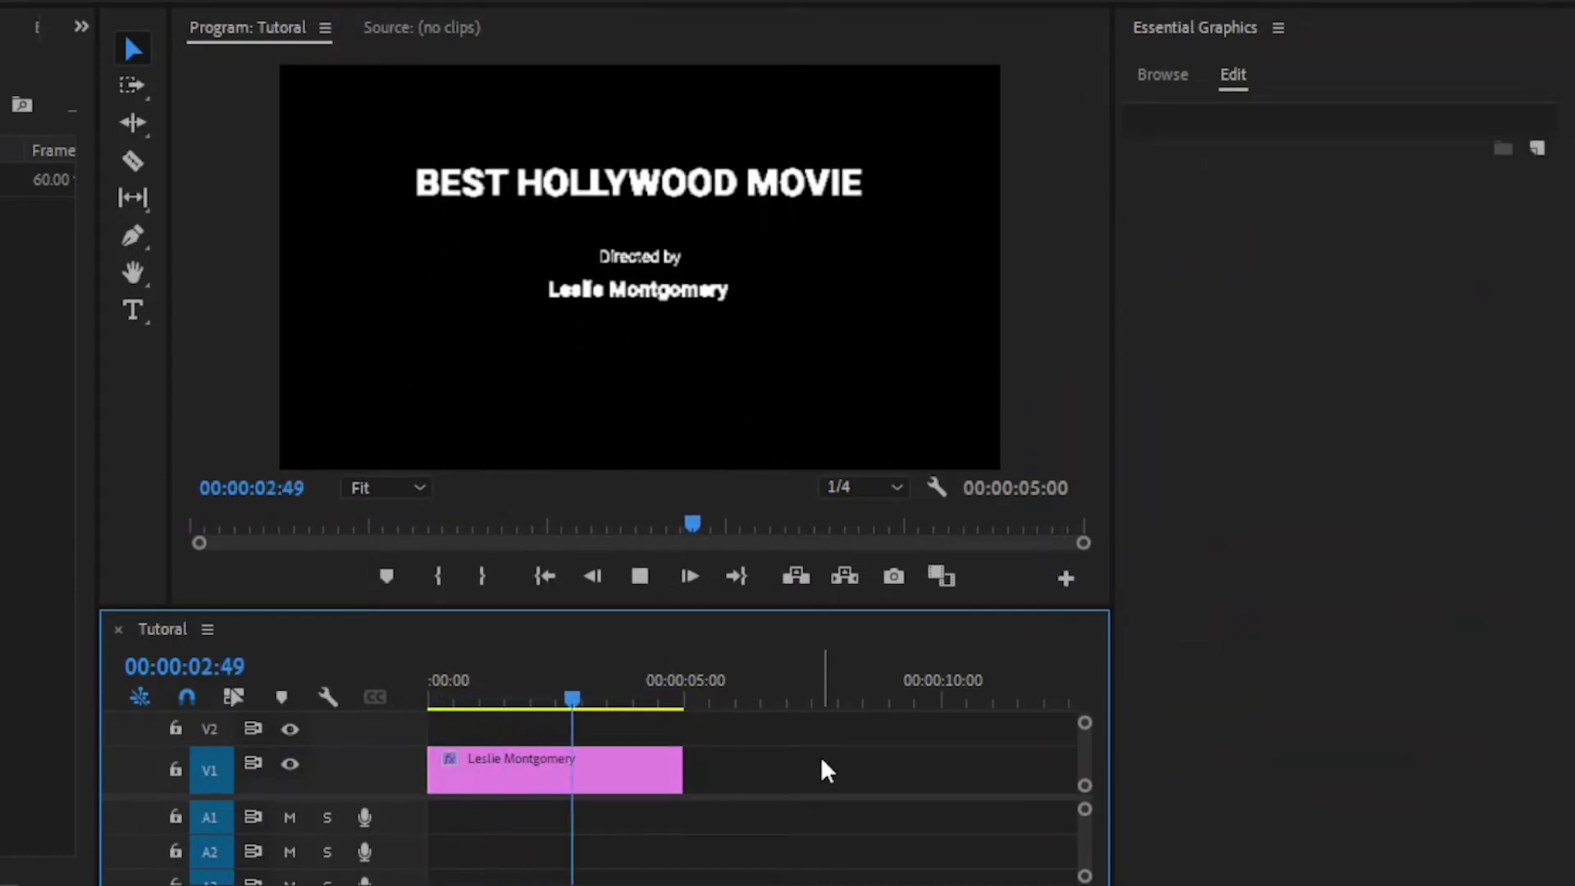
key("space")
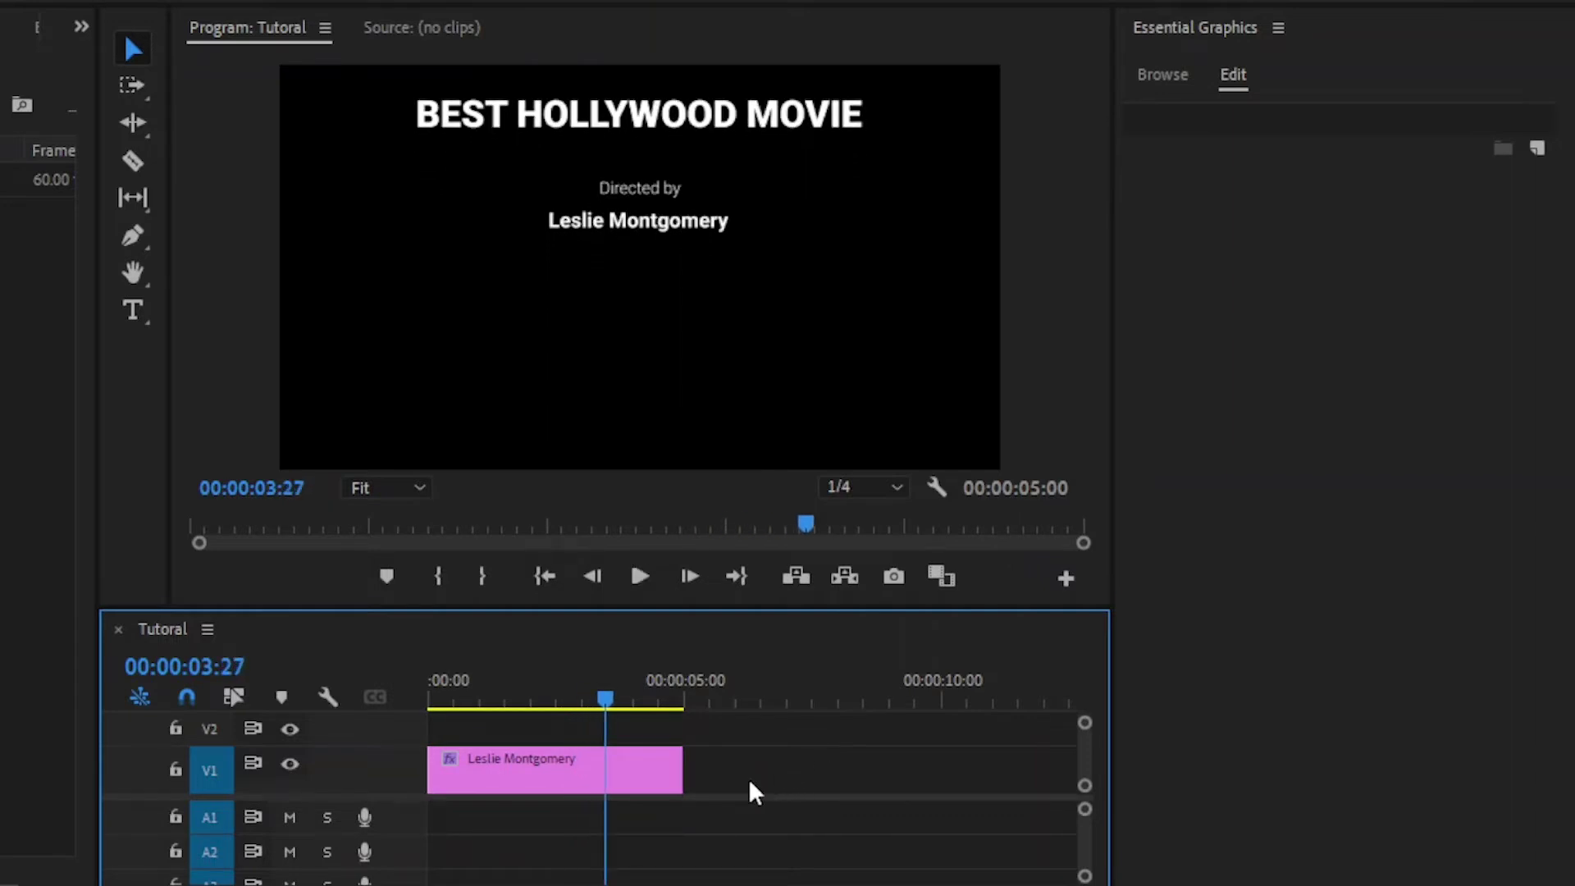
Extend the credits graphic clip to about 10 seconds on the timeline and play it from the start to check the roll speed.
left_click_drag(681, 769, 935, 771)
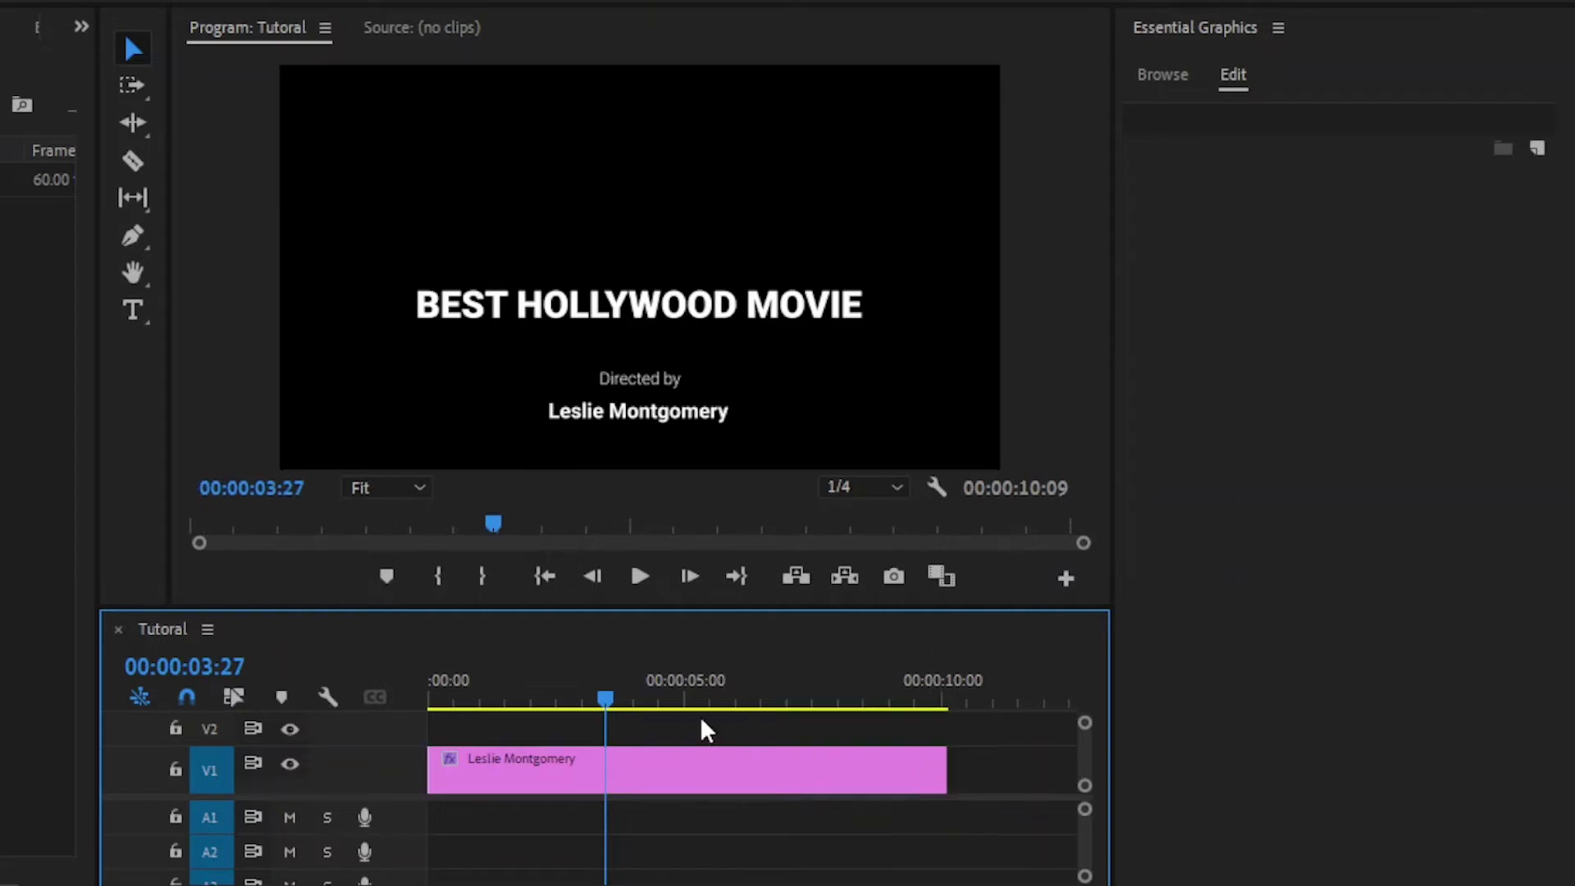
left_click_drag(606, 701, 420, 699)
key("space")
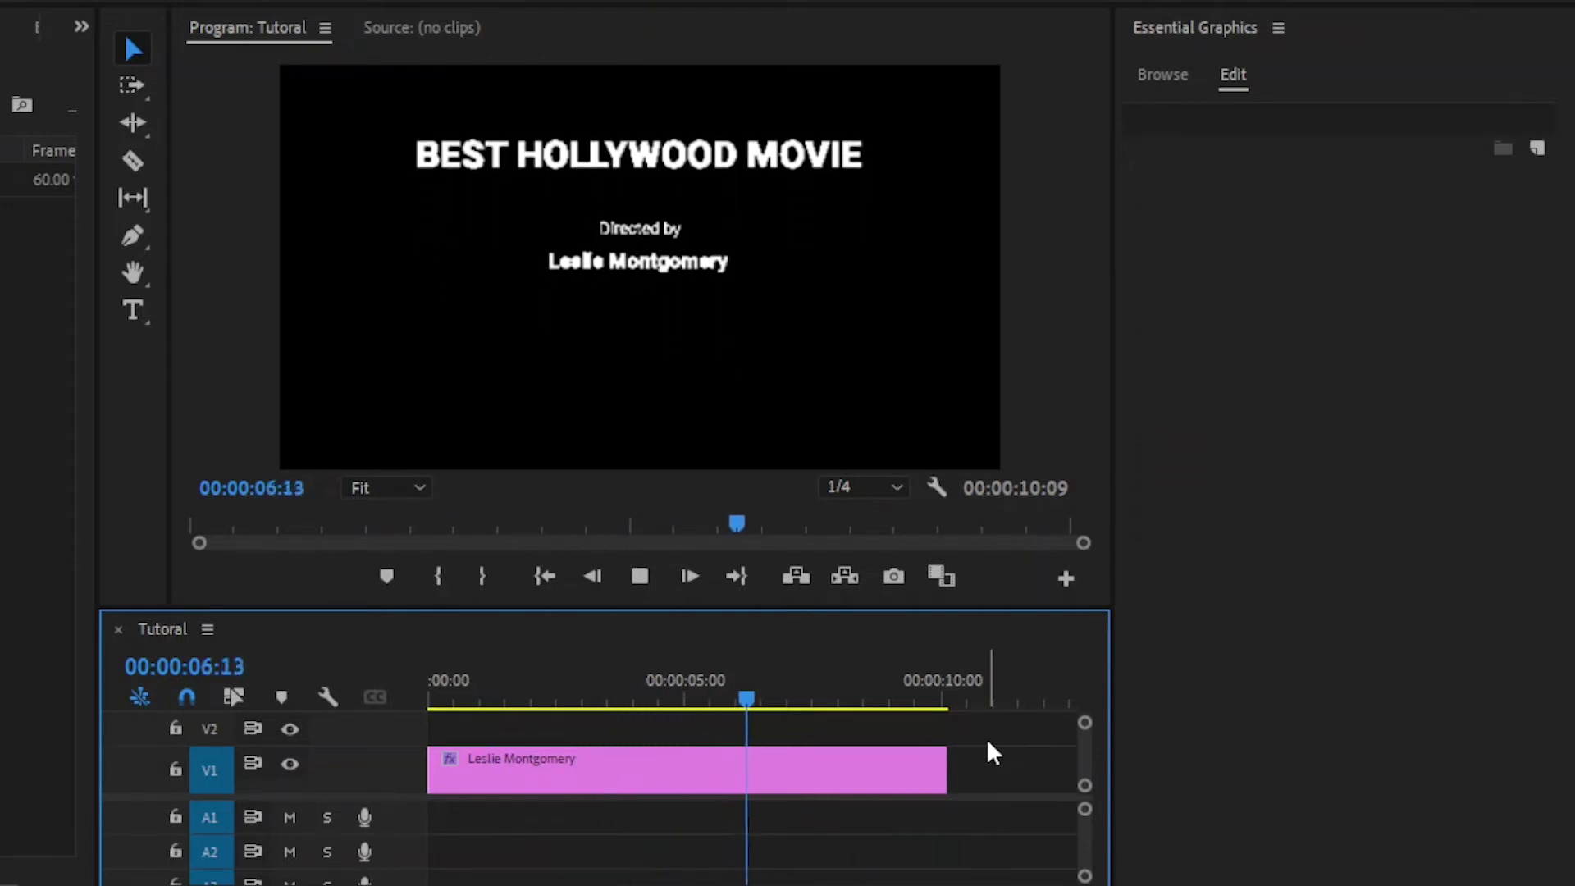
key("space")
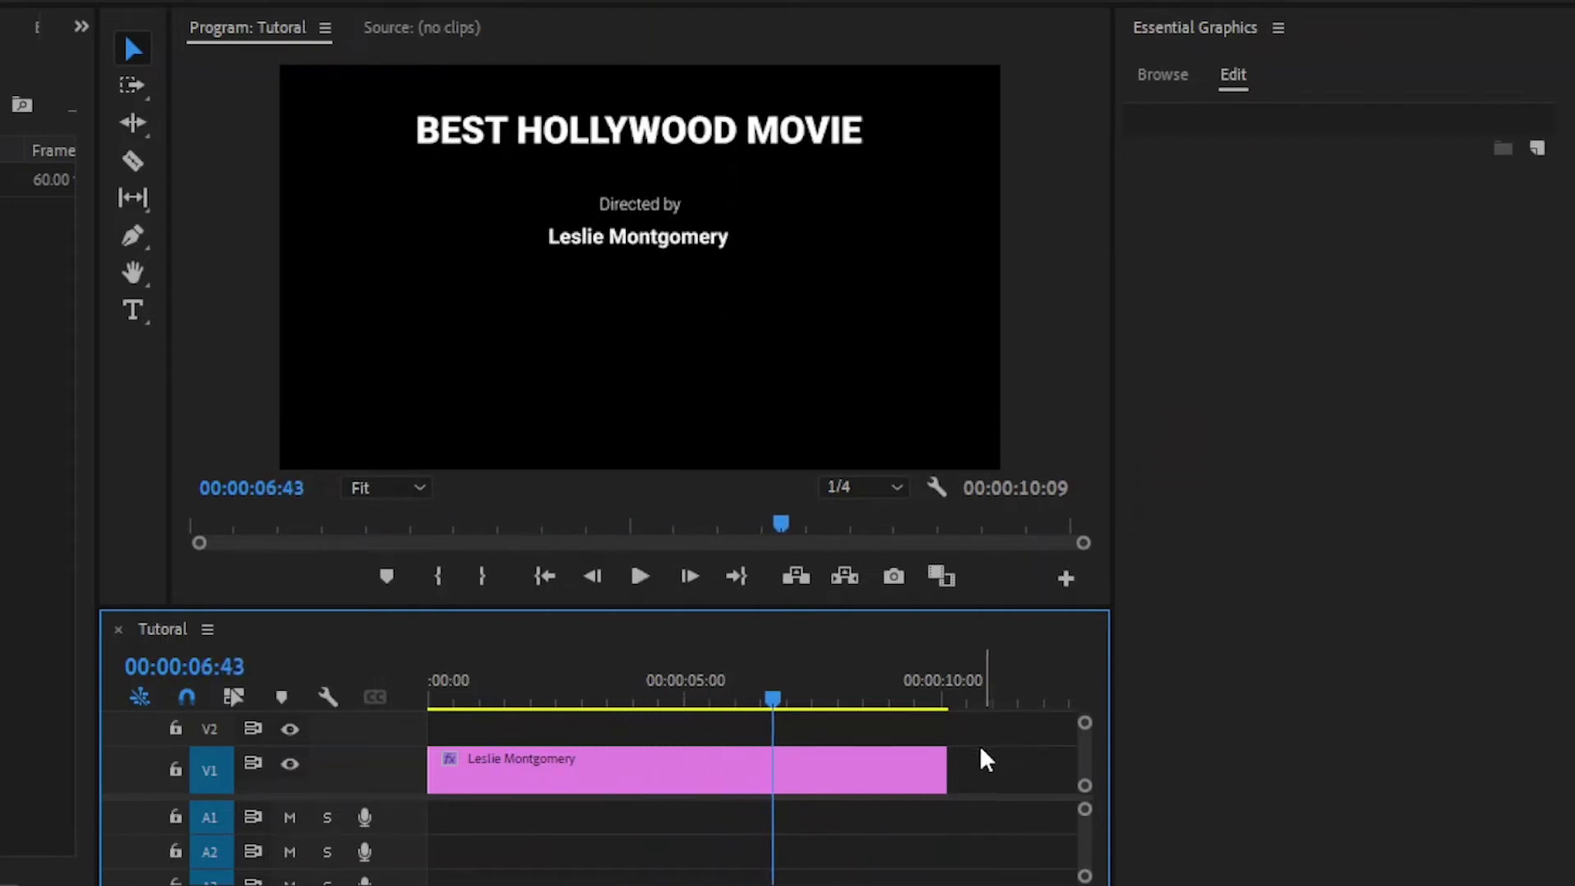
Select the credits clip, then copy the first block of five names from Random Name.txt in Notepad and return to Premiere Pro.
left_click(864, 781)
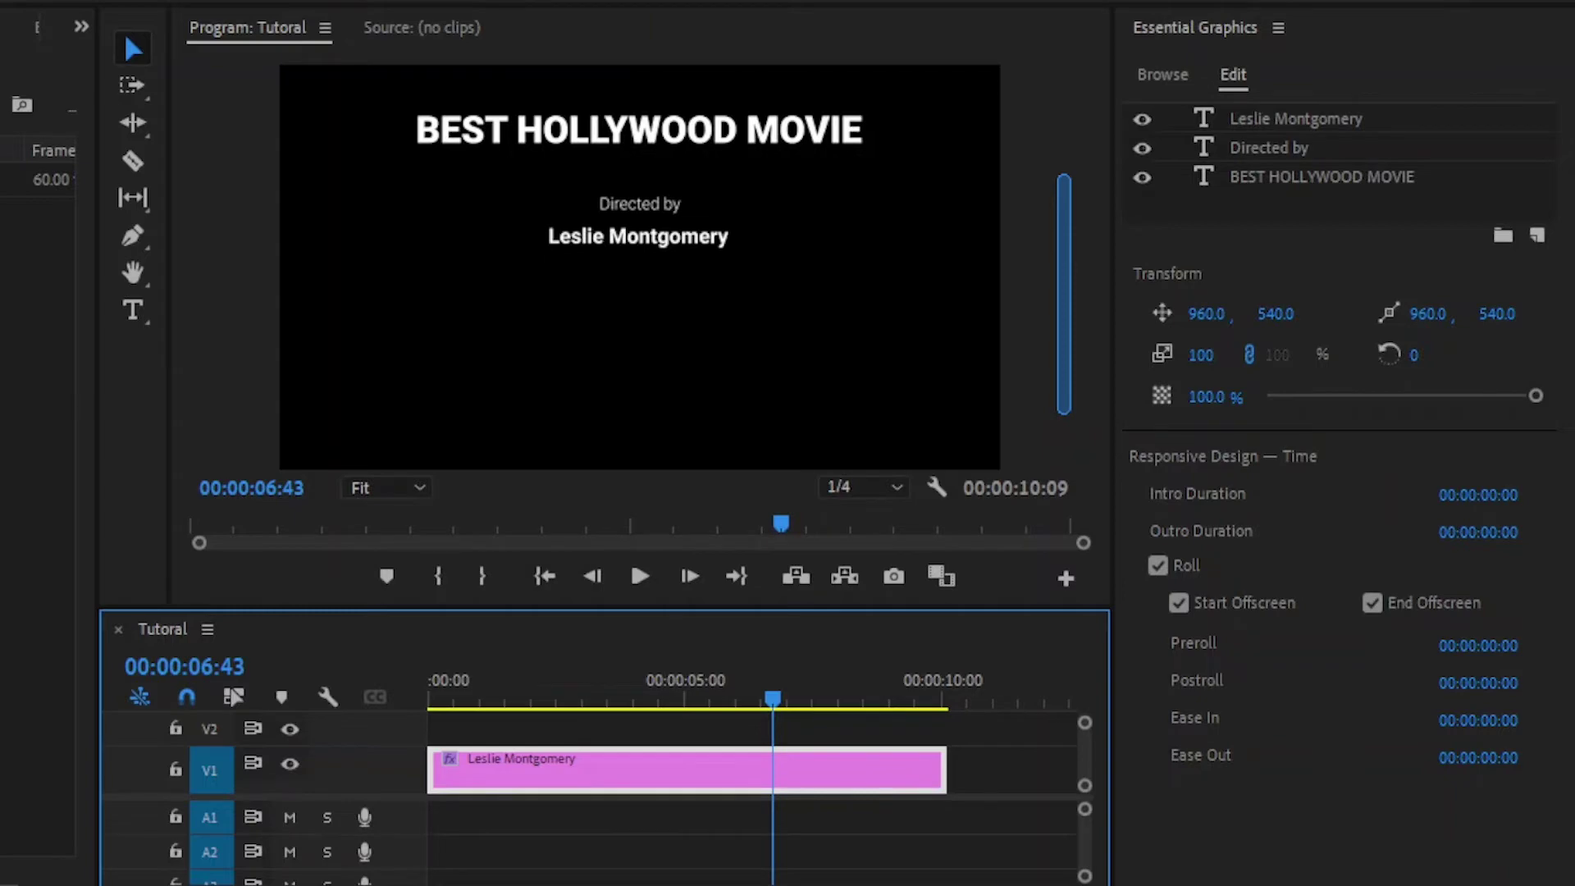
key("alt+Tab")
left_click(104, 273)
left_click_drag(104, 273, 269, 368)
right_click(179, 295)
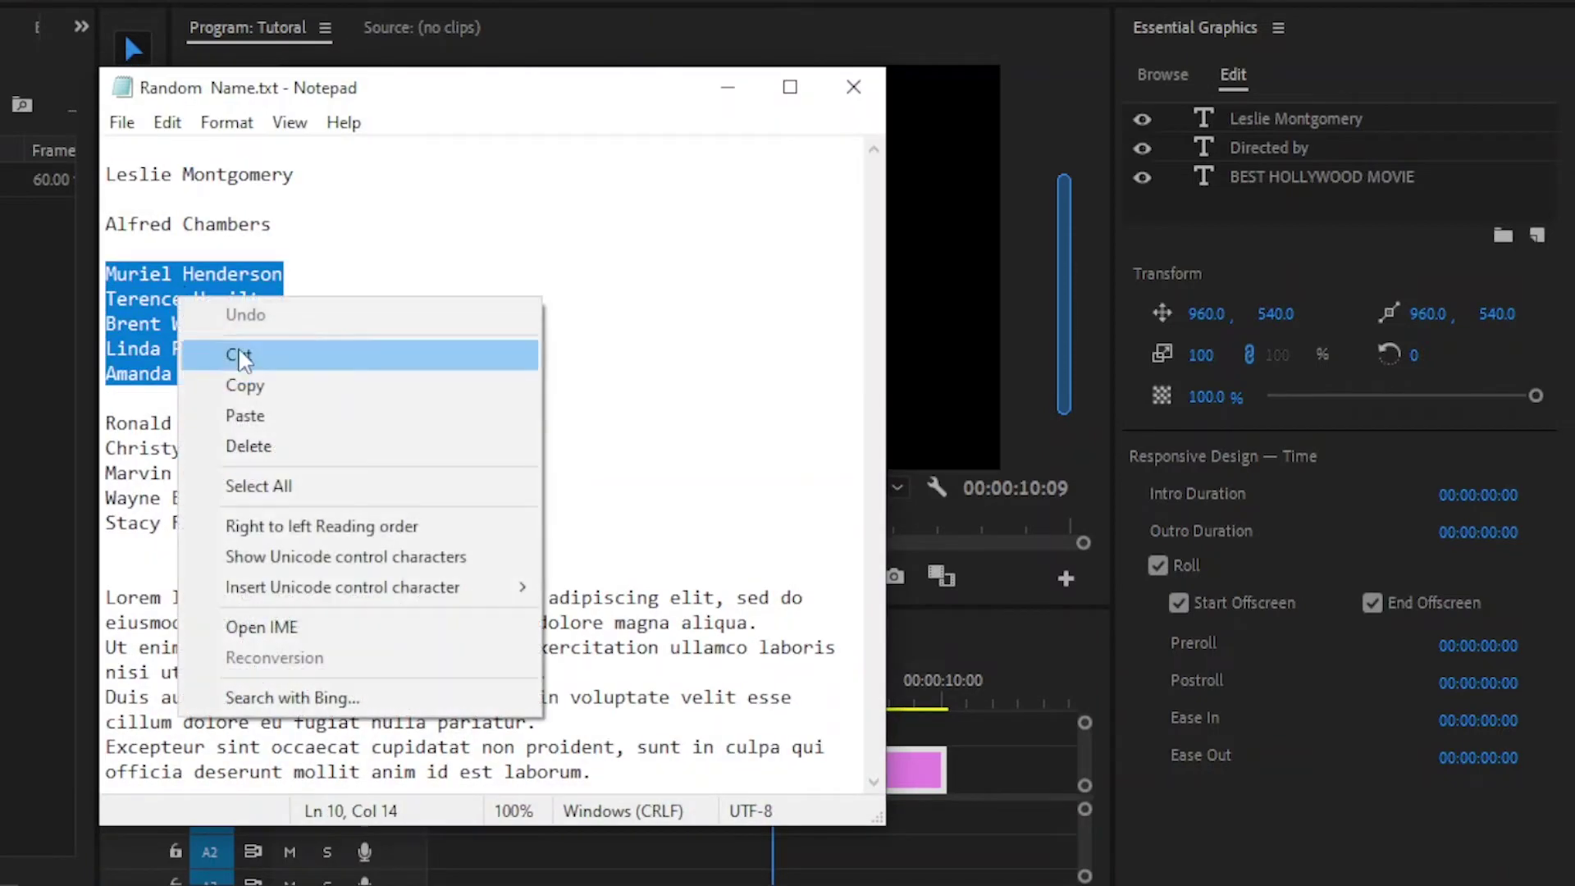
left_click(238, 389)
left_click(728, 87)
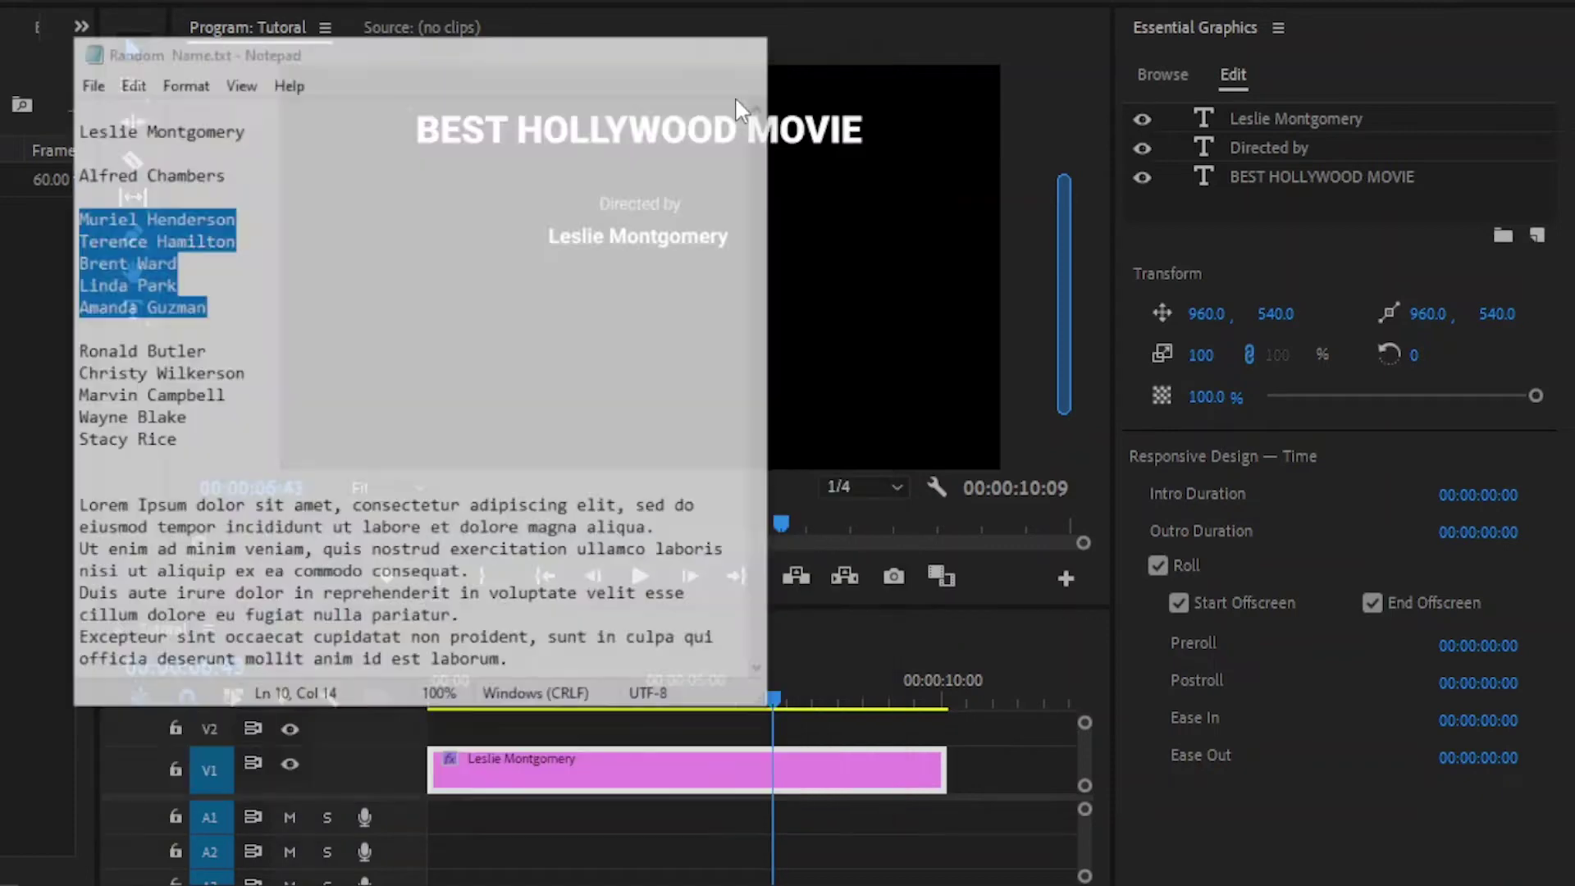
Add a new text layer at about 523, 601 below the director's name and paste the copied names into it.
left_click(137, 314)
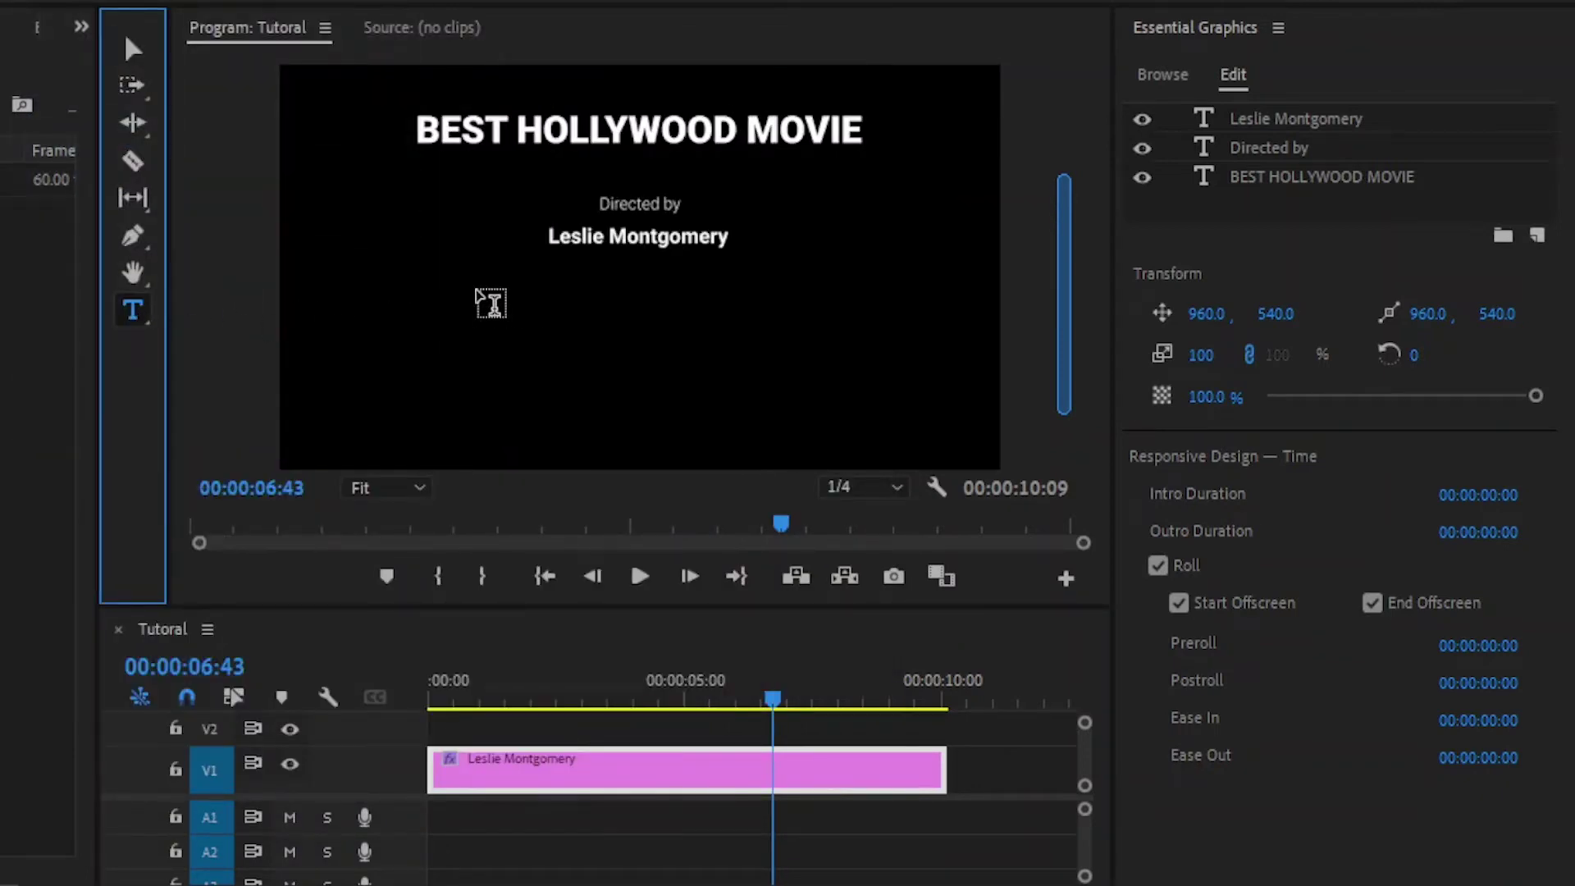
left_click(490, 302)
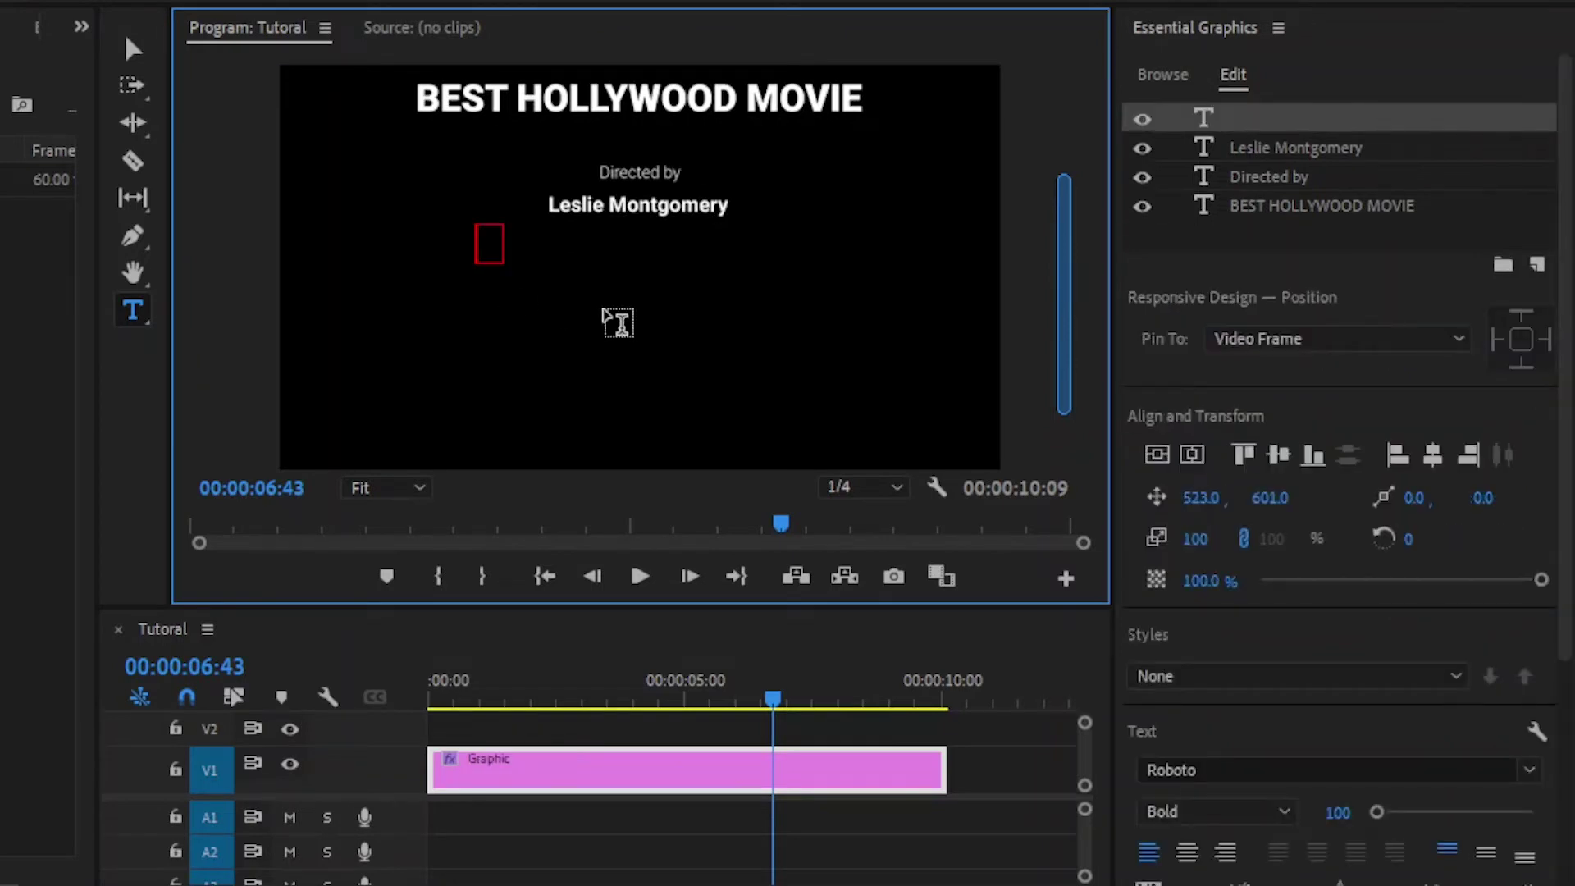
key("ctrl+v")
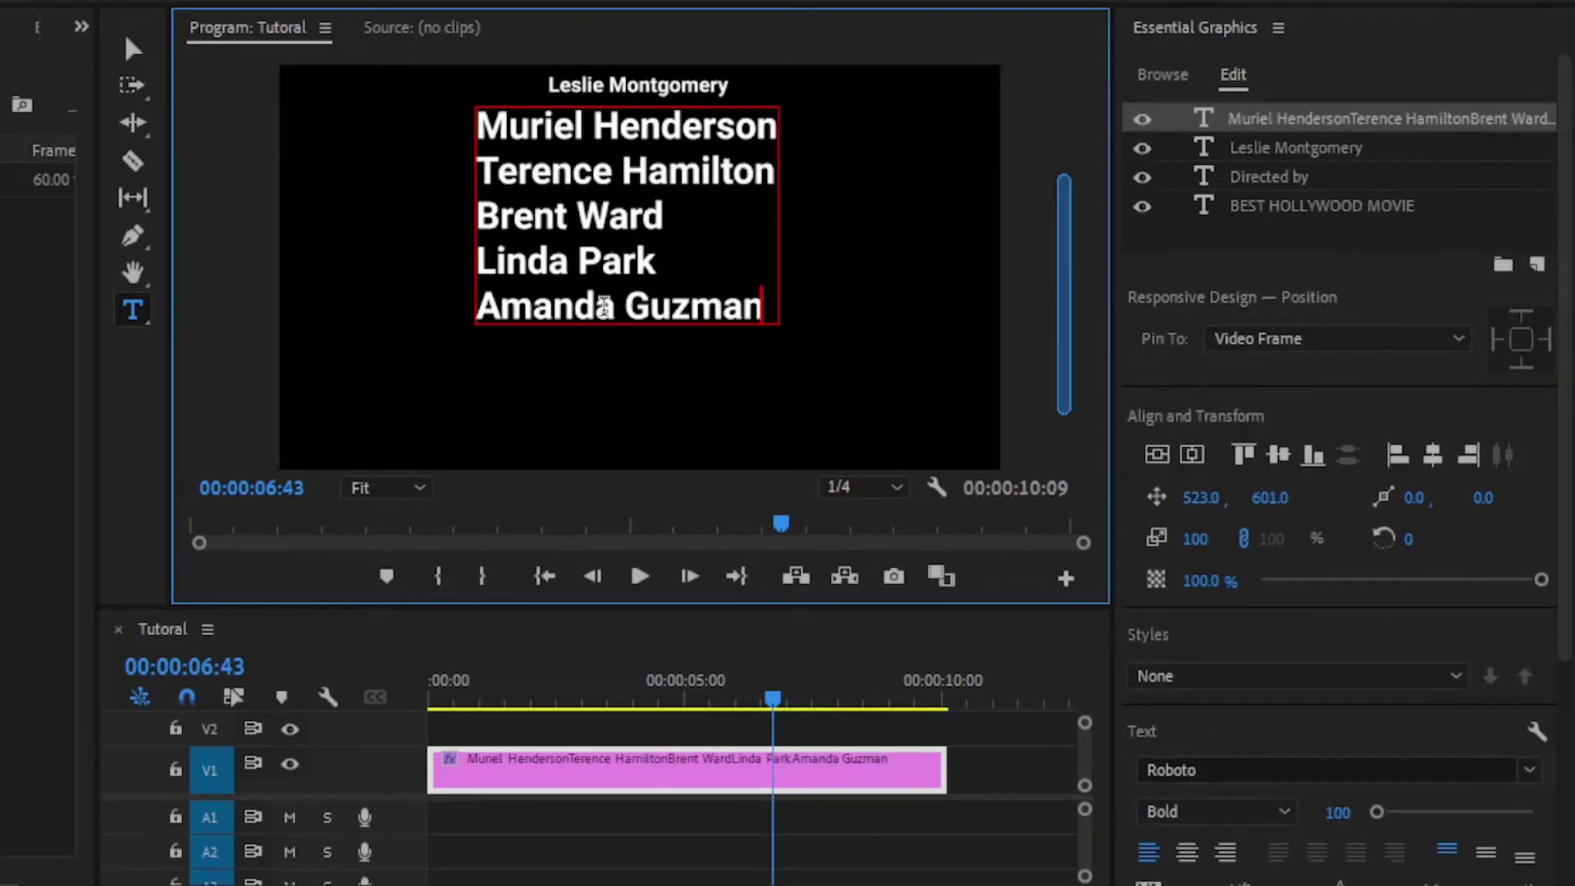
left_click(138, 53)
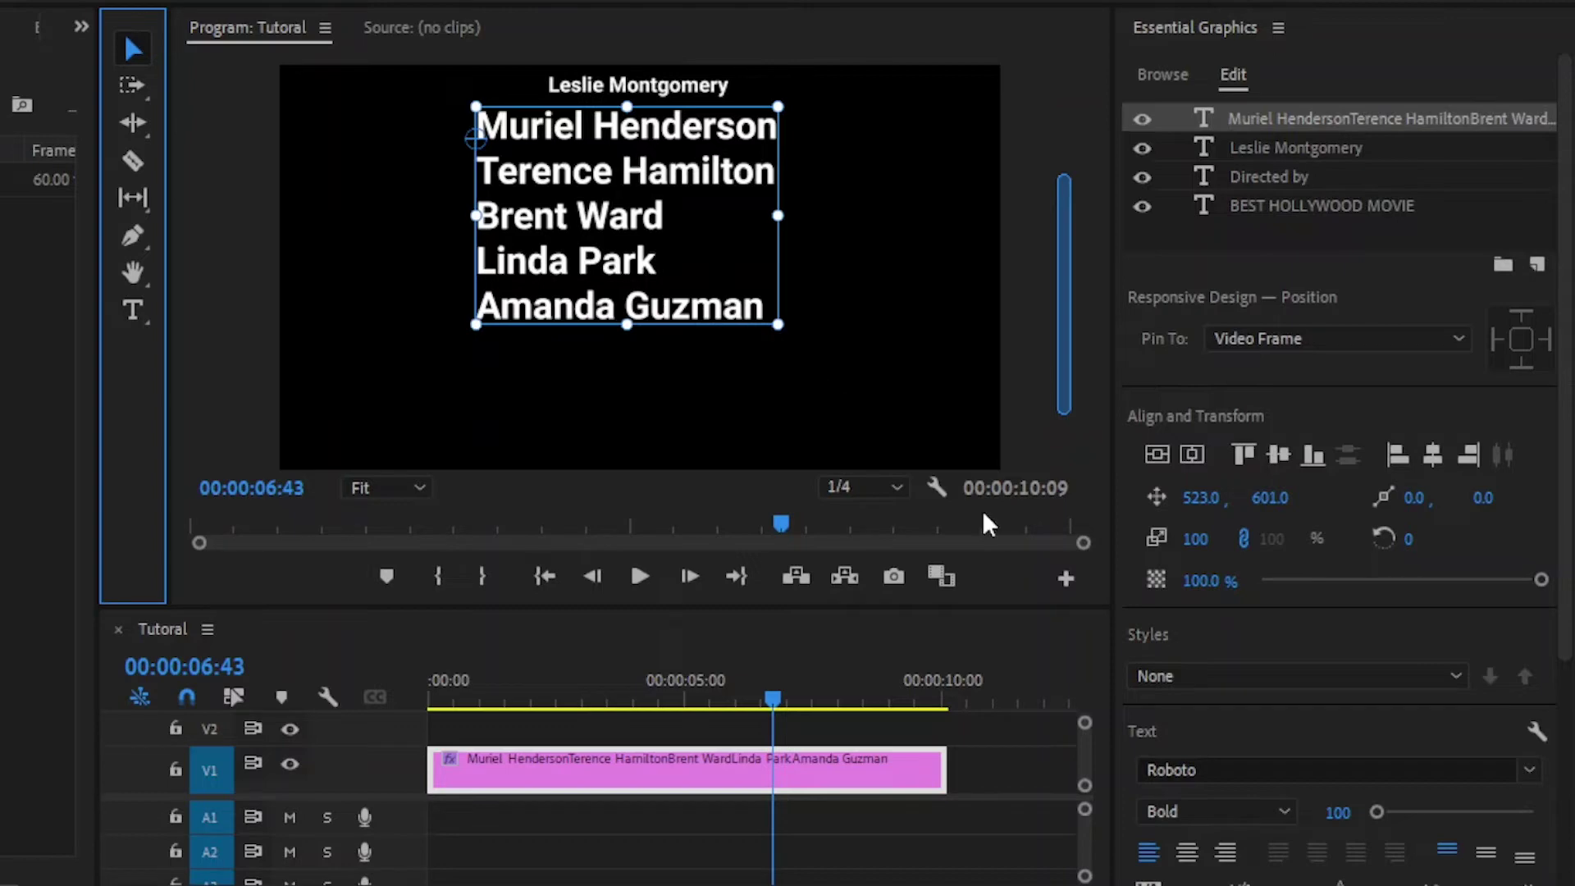
Right-align the name list, scale it to about 38%, and place it below the director's name at about 855, 626.
left_click(1231, 853)
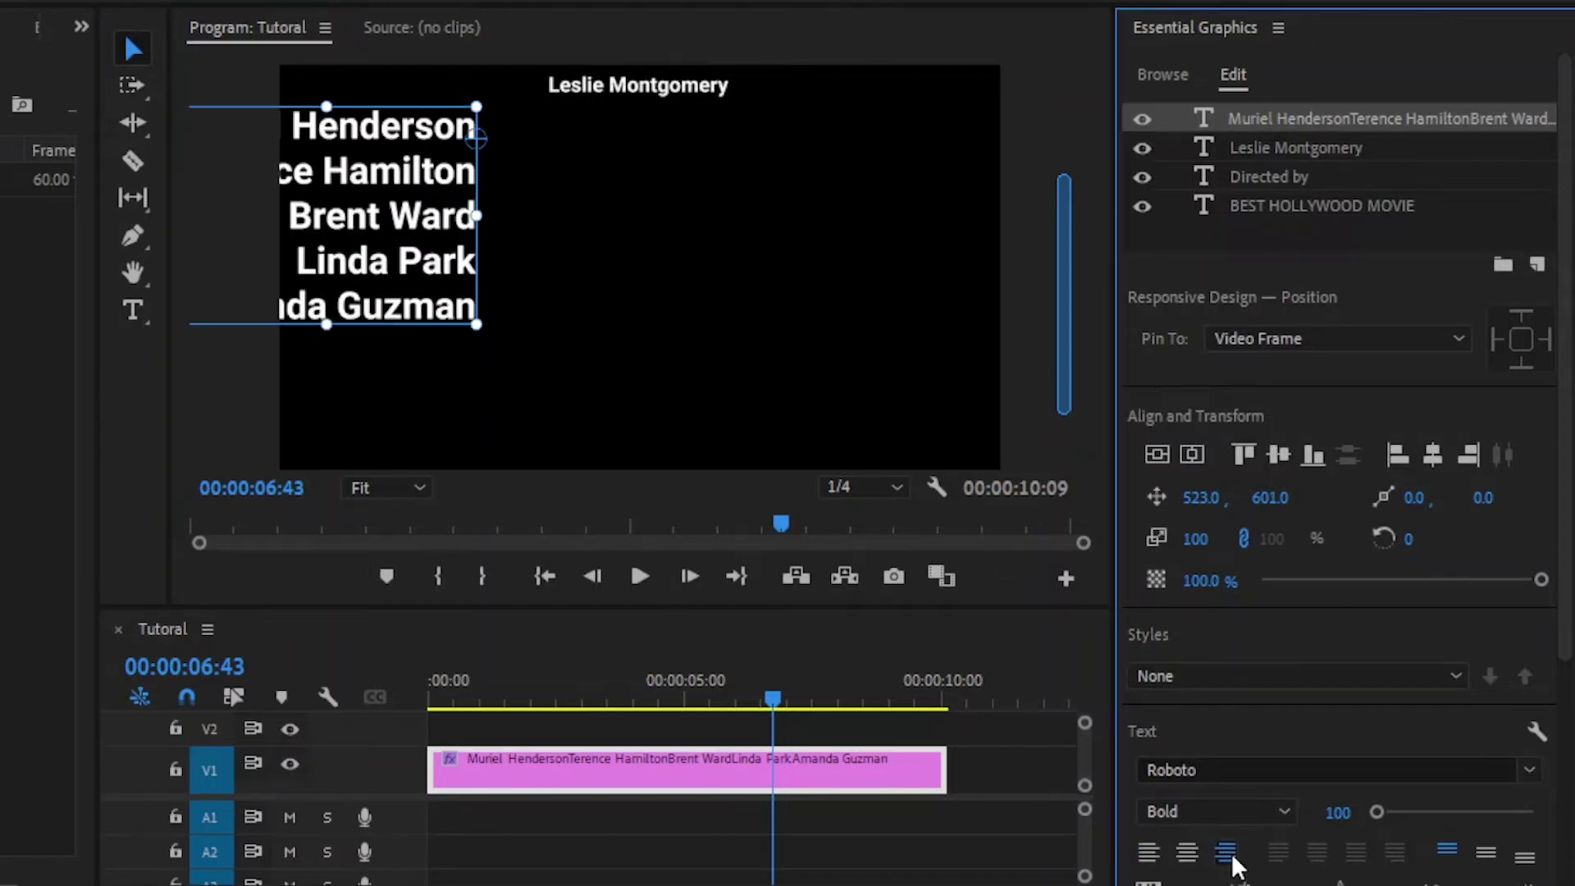
left_click_drag(411, 219, 528, 221)
left_click_drag(289, 334, 576, 218)
left_click_drag(1061, 252, 1070, 224)
left_click_drag(441, 379, 516, 352)
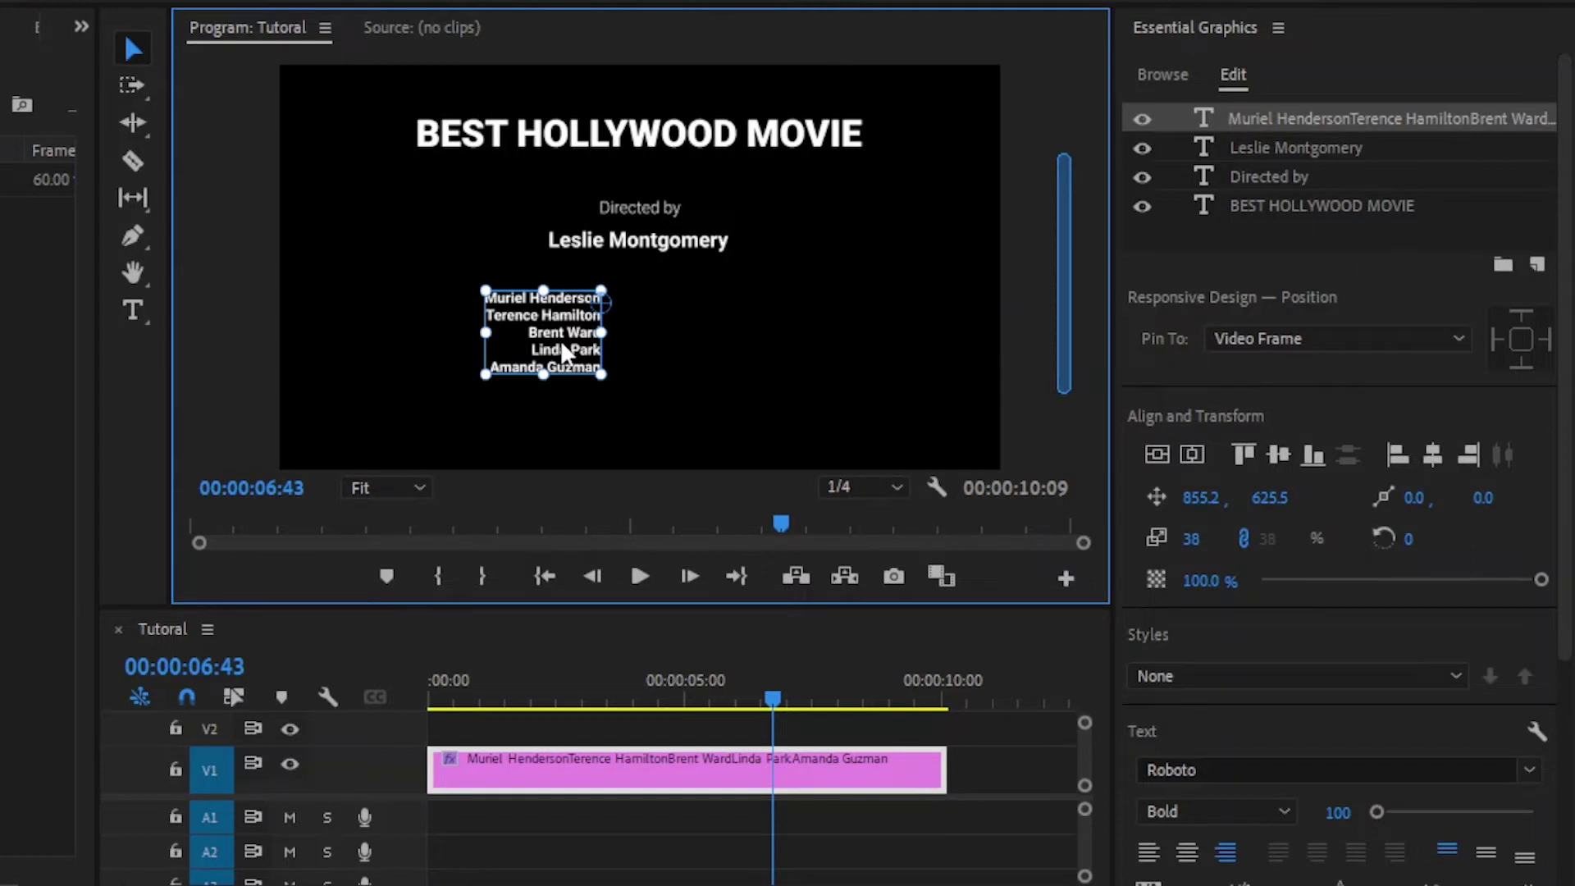
Duplicate the name list, place the copy beside the original at about 1269, 626, and left-align its text.
key("ctrl+v")
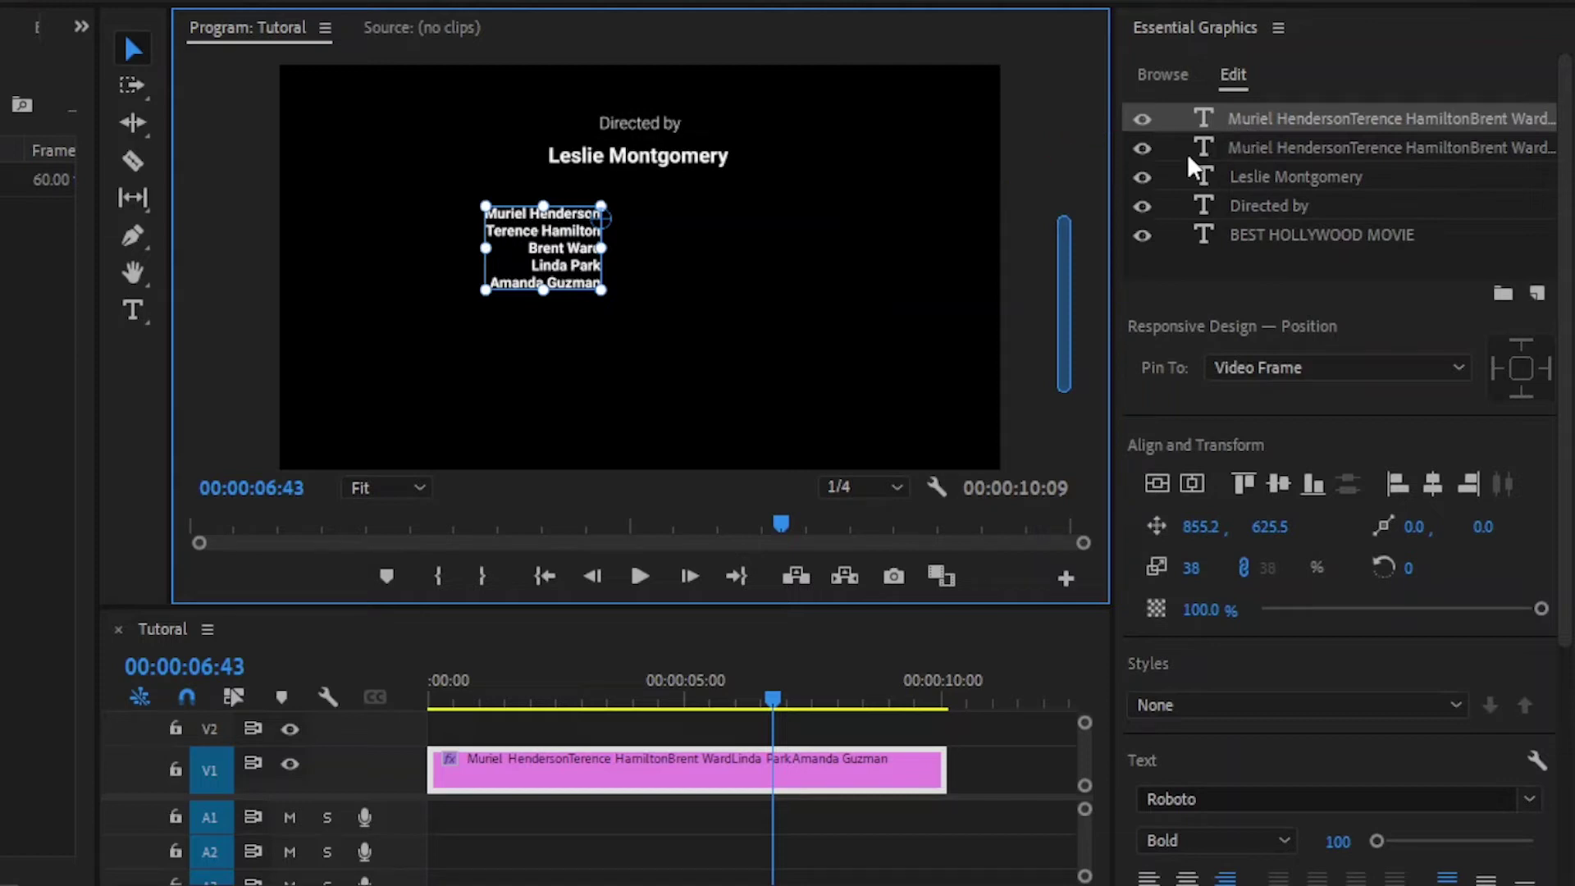
left_click_drag(590, 256, 729, 258)
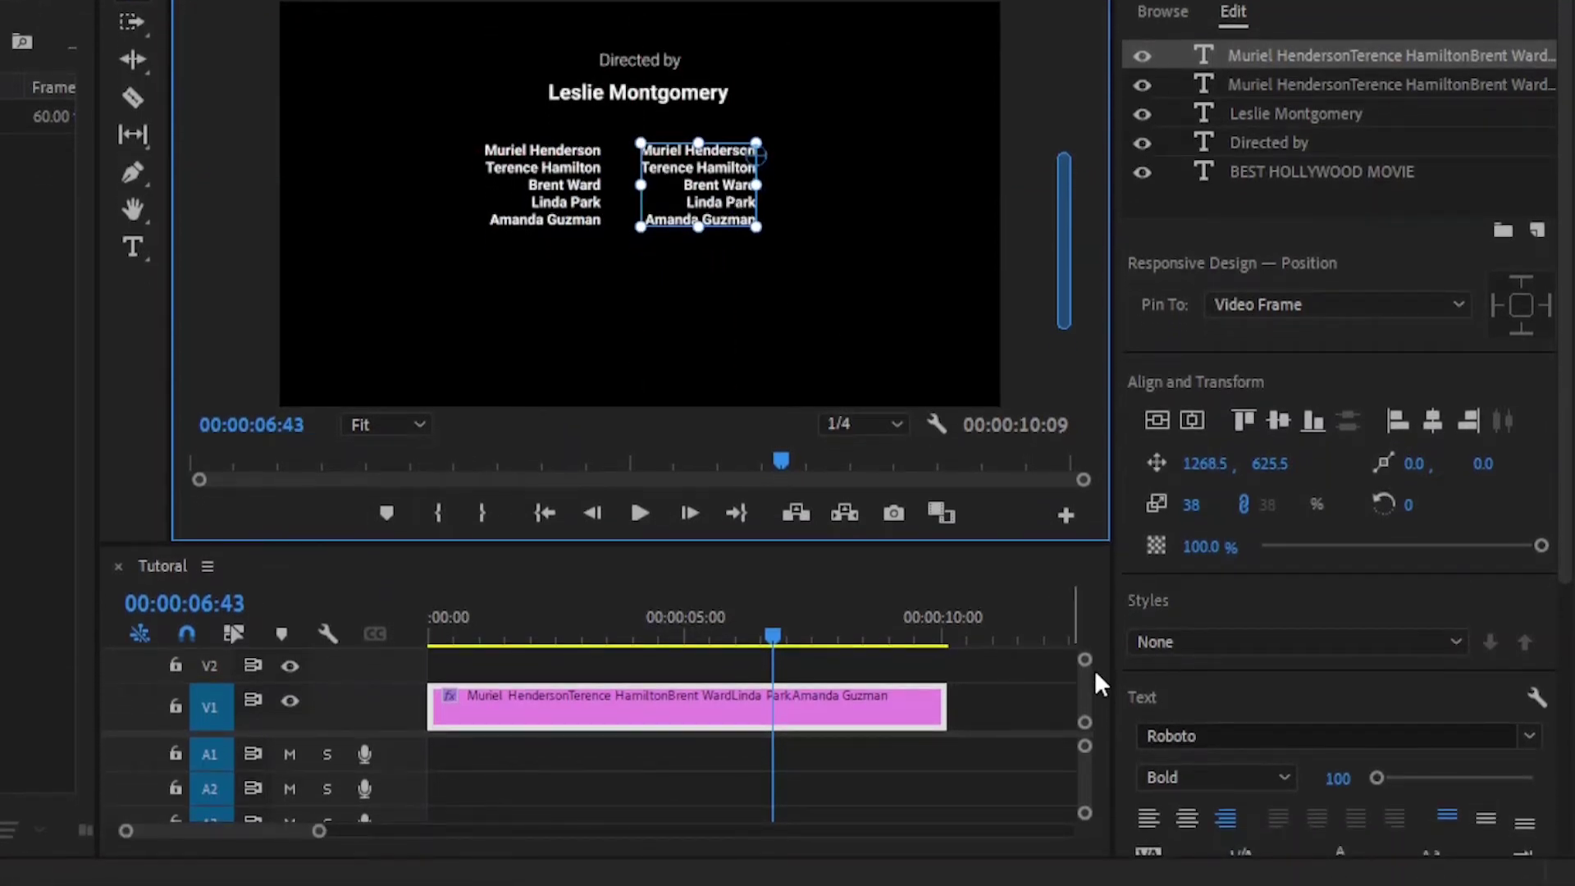
left_click(1148, 818)
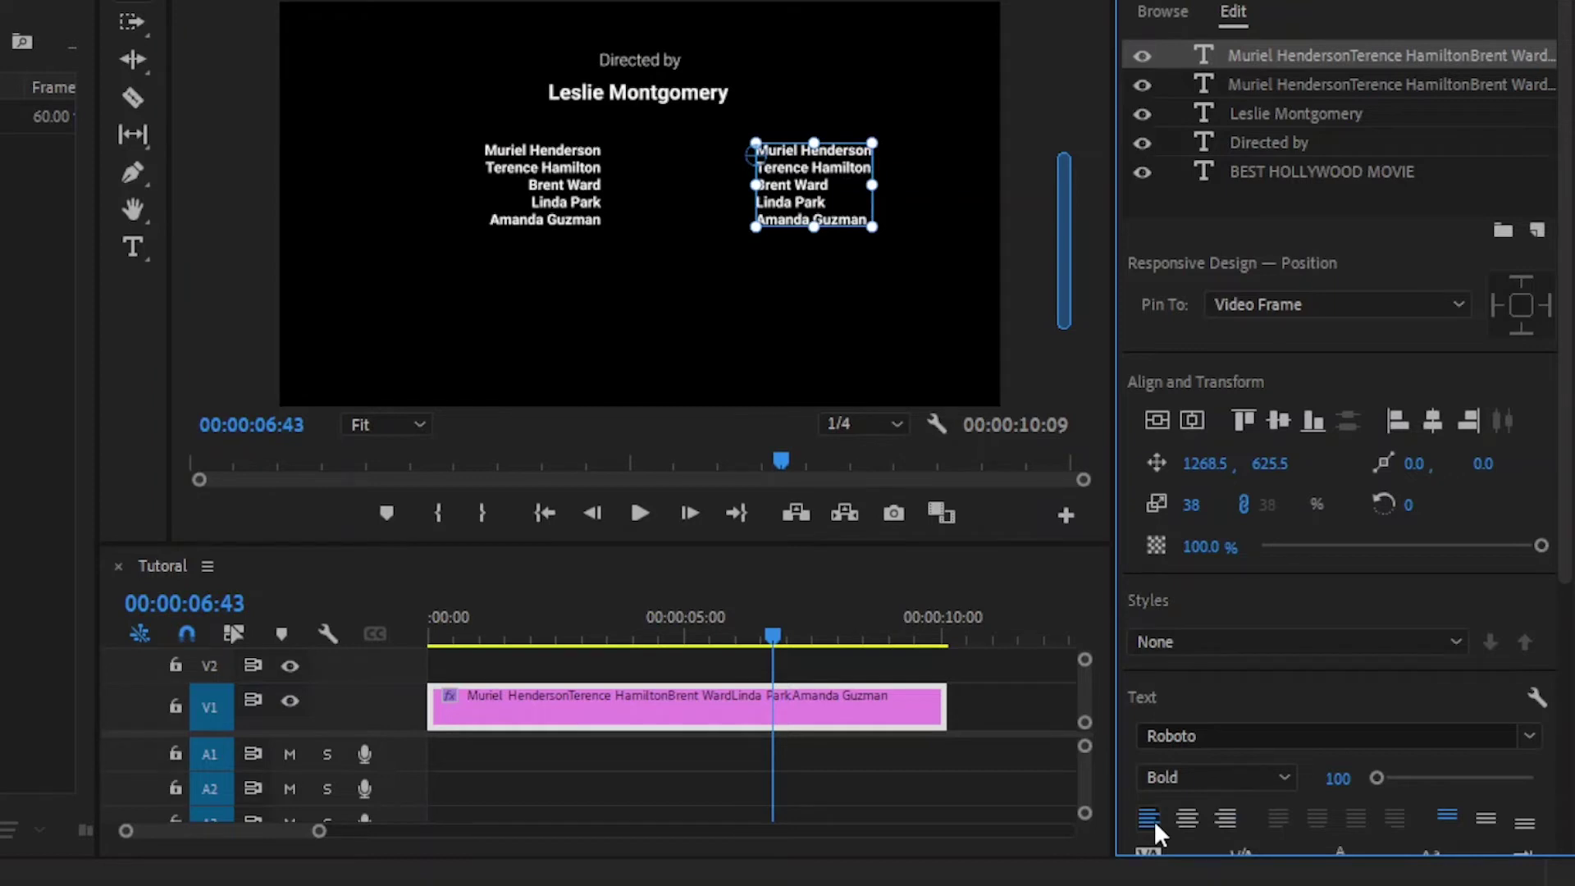
Bring both lists together at the frame's centre line, the left-aligned one to 960, 625.5 and the right-aligned one to about 955, 625.5.
left_click(809, 183)
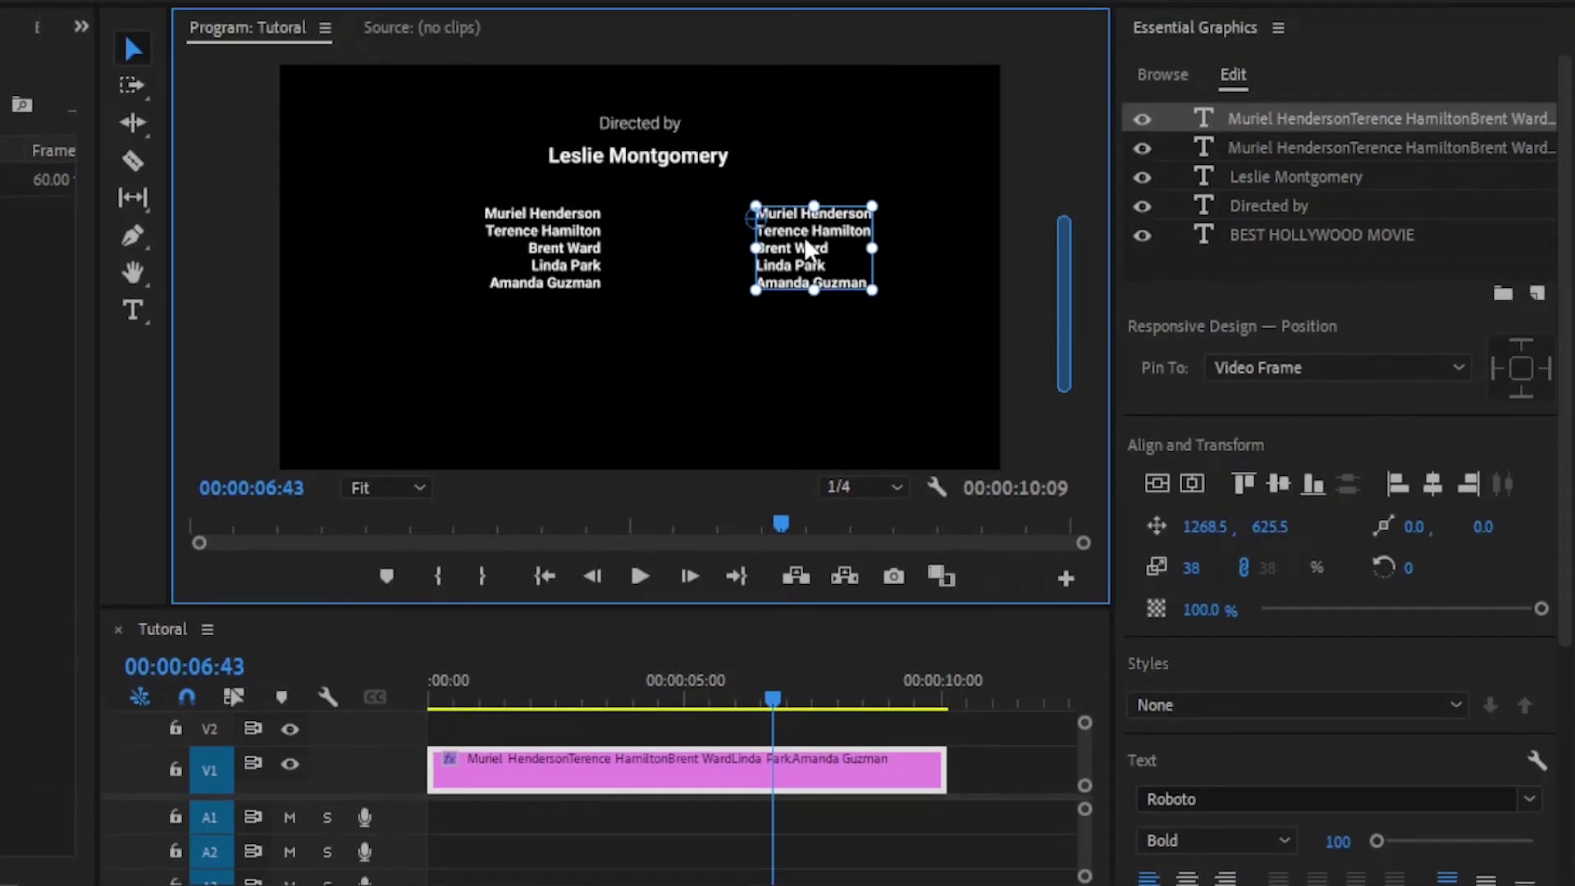
left_click_drag(808, 246, 692, 240)
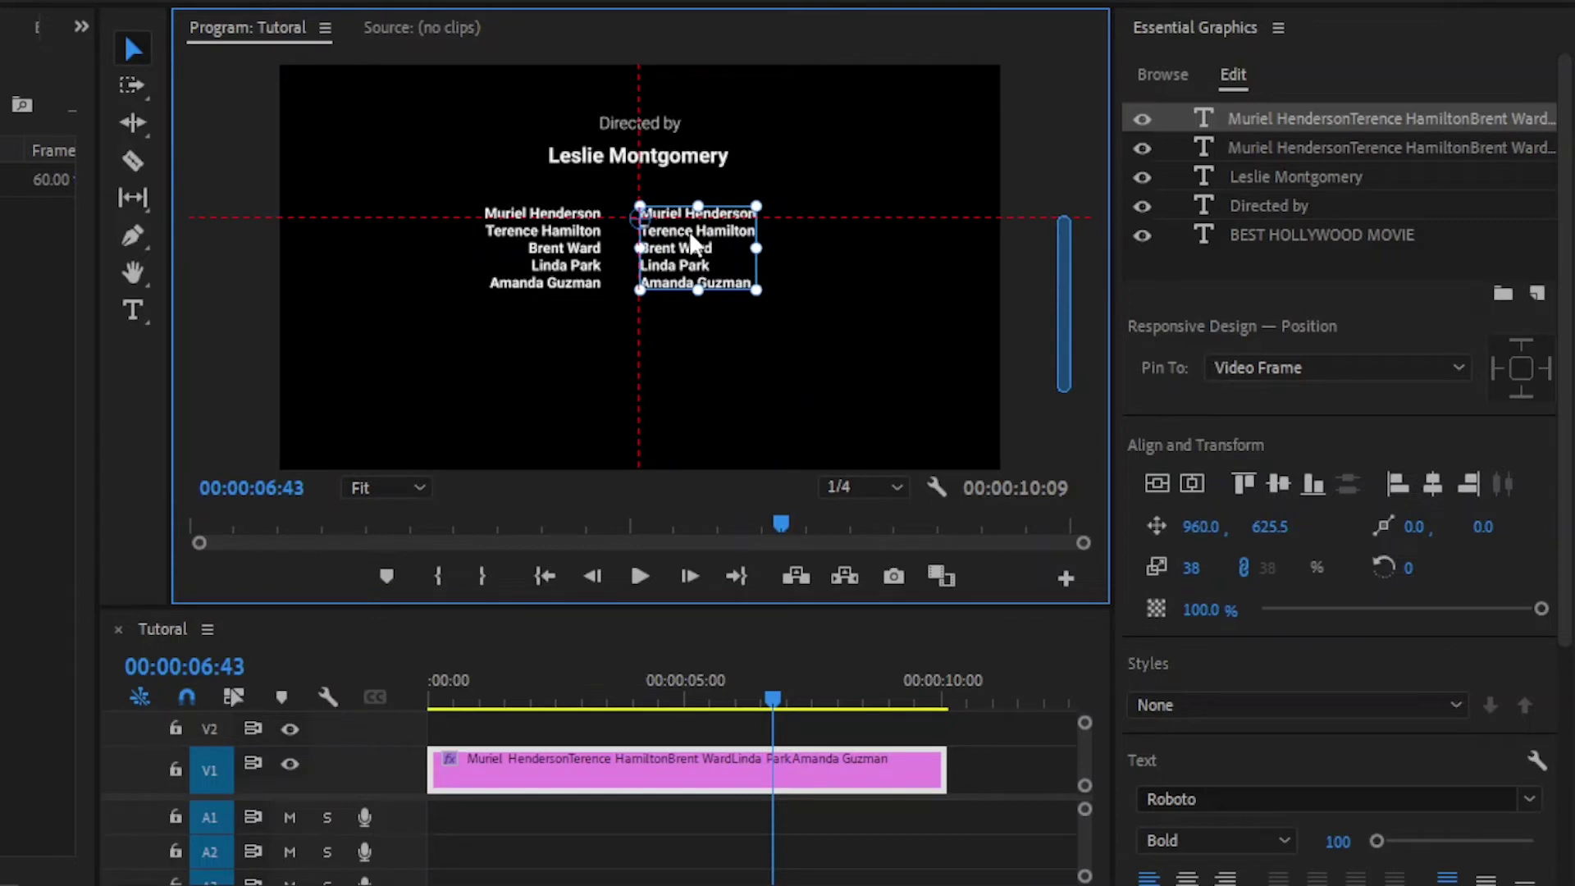
left_click(579, 250)
left_click_drag(581, 251, 602, 255)
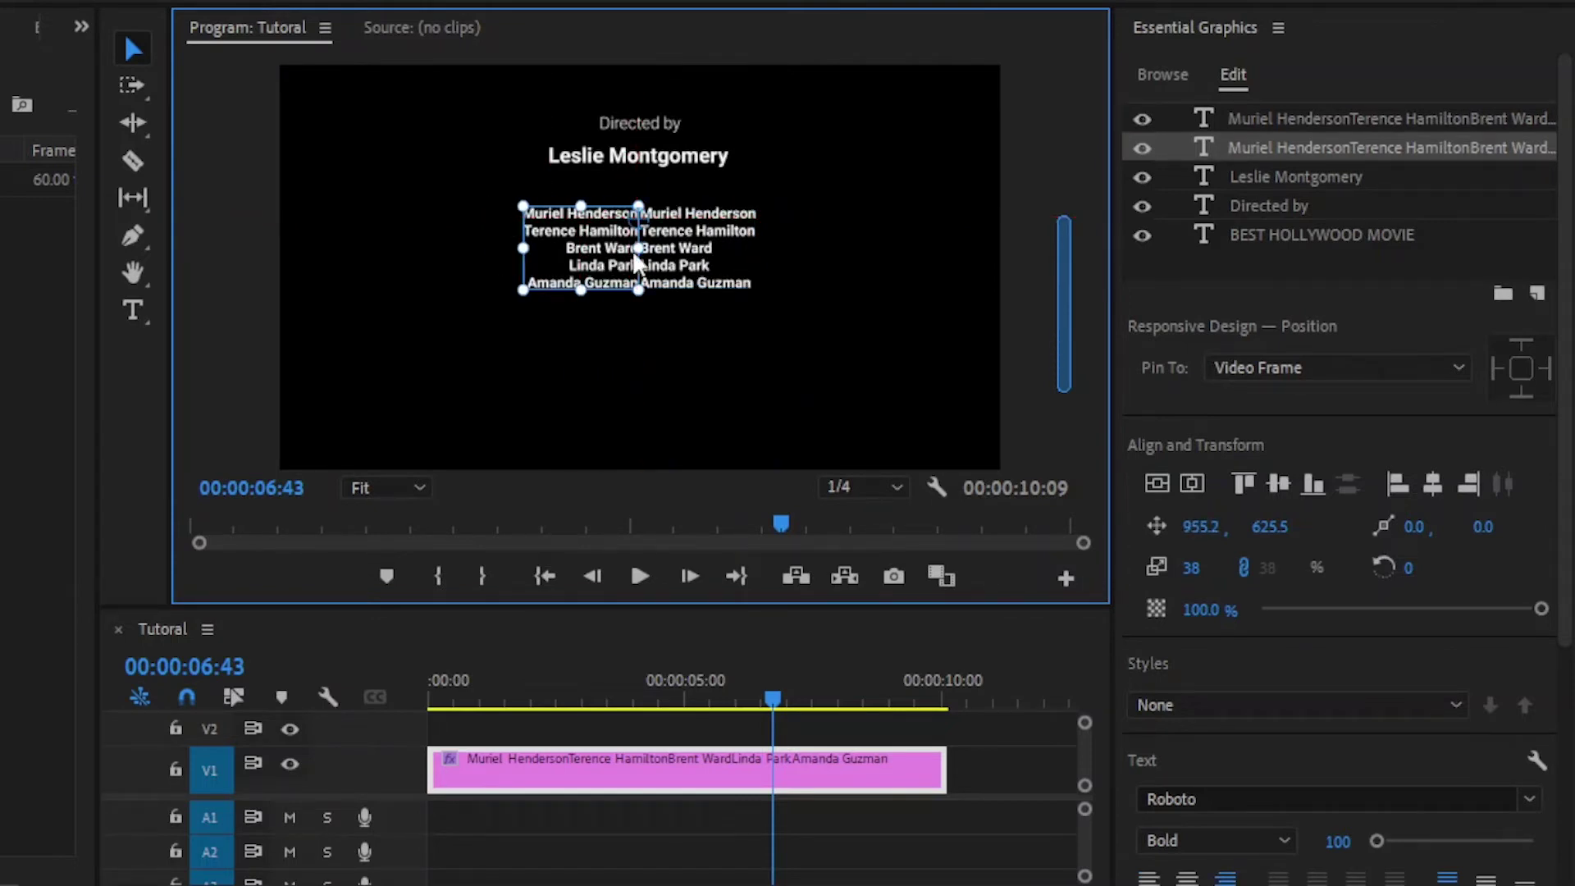
left_click(1207, 274)
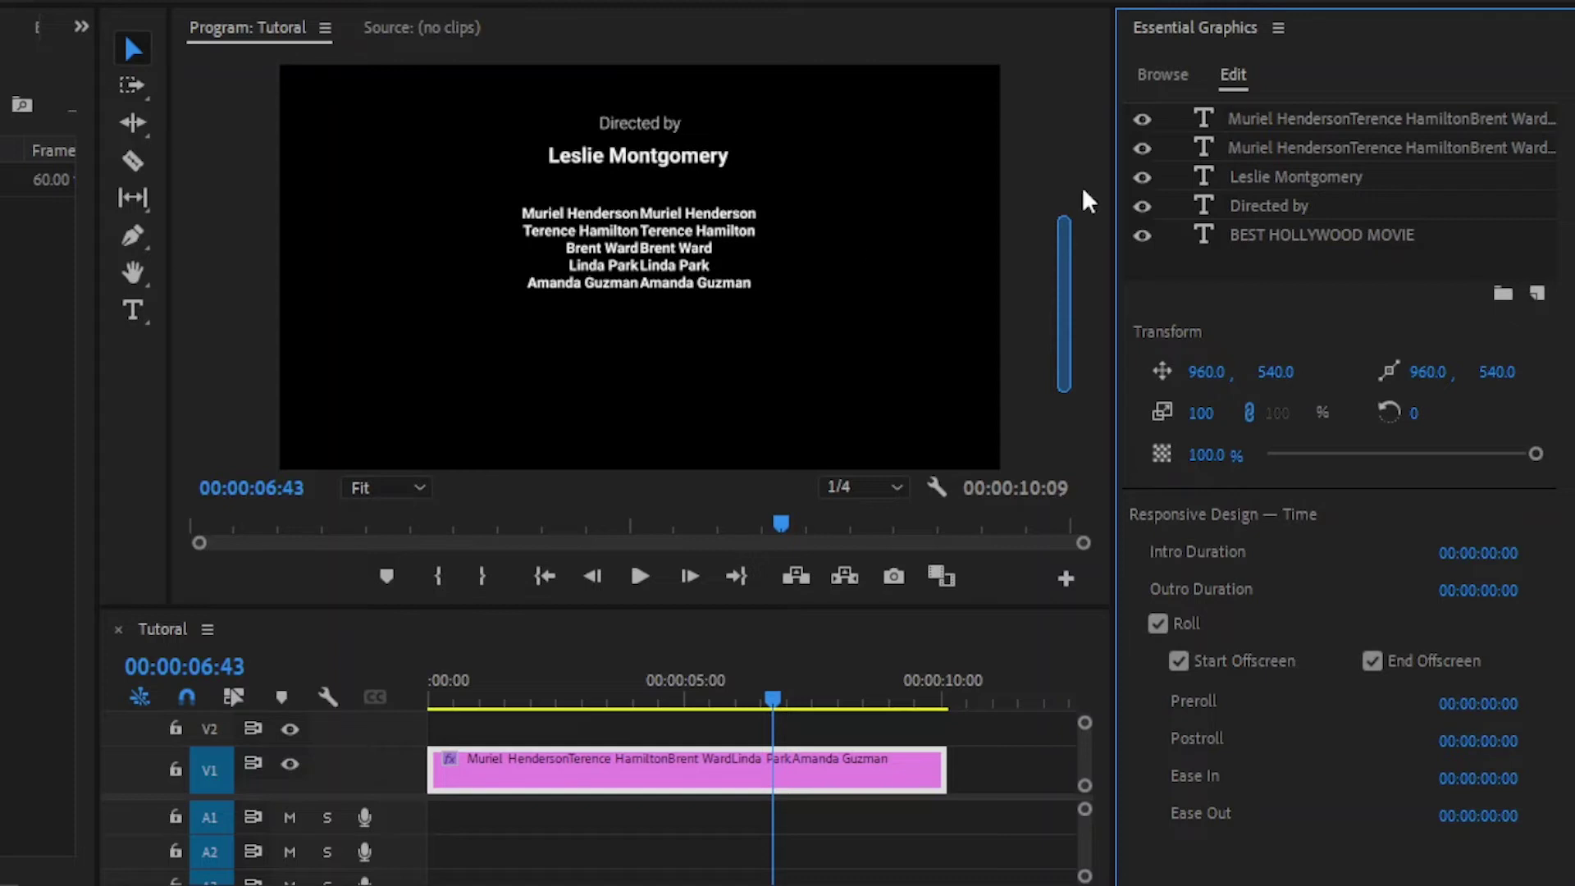
Set the left-aligned name list's horizontal anchor point to -30.
left_click(1250, 122)
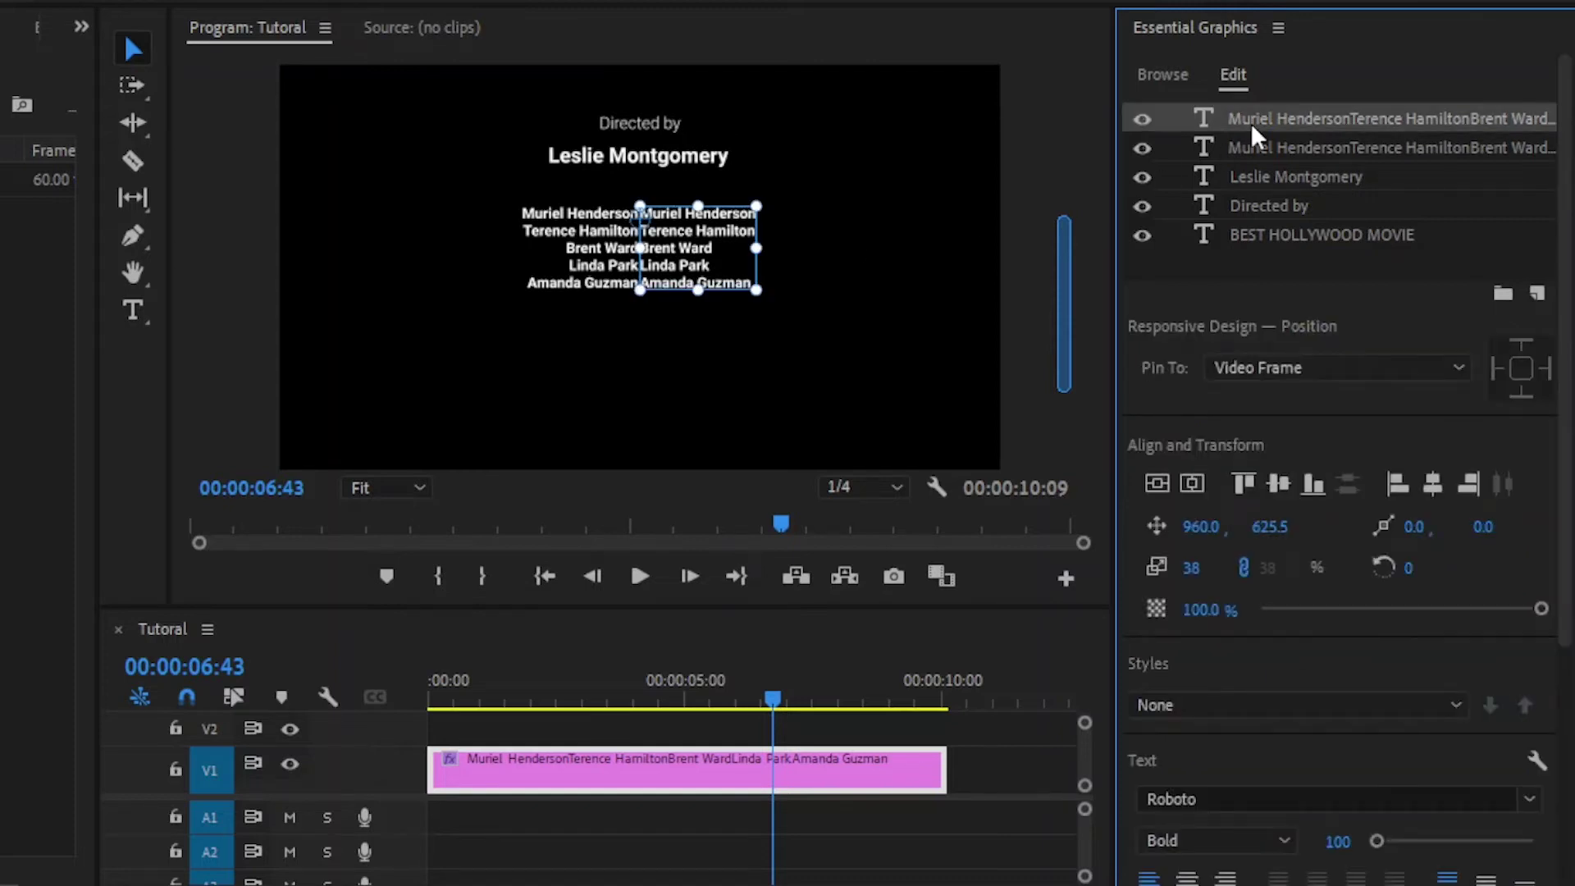
left_click(1414, 526)
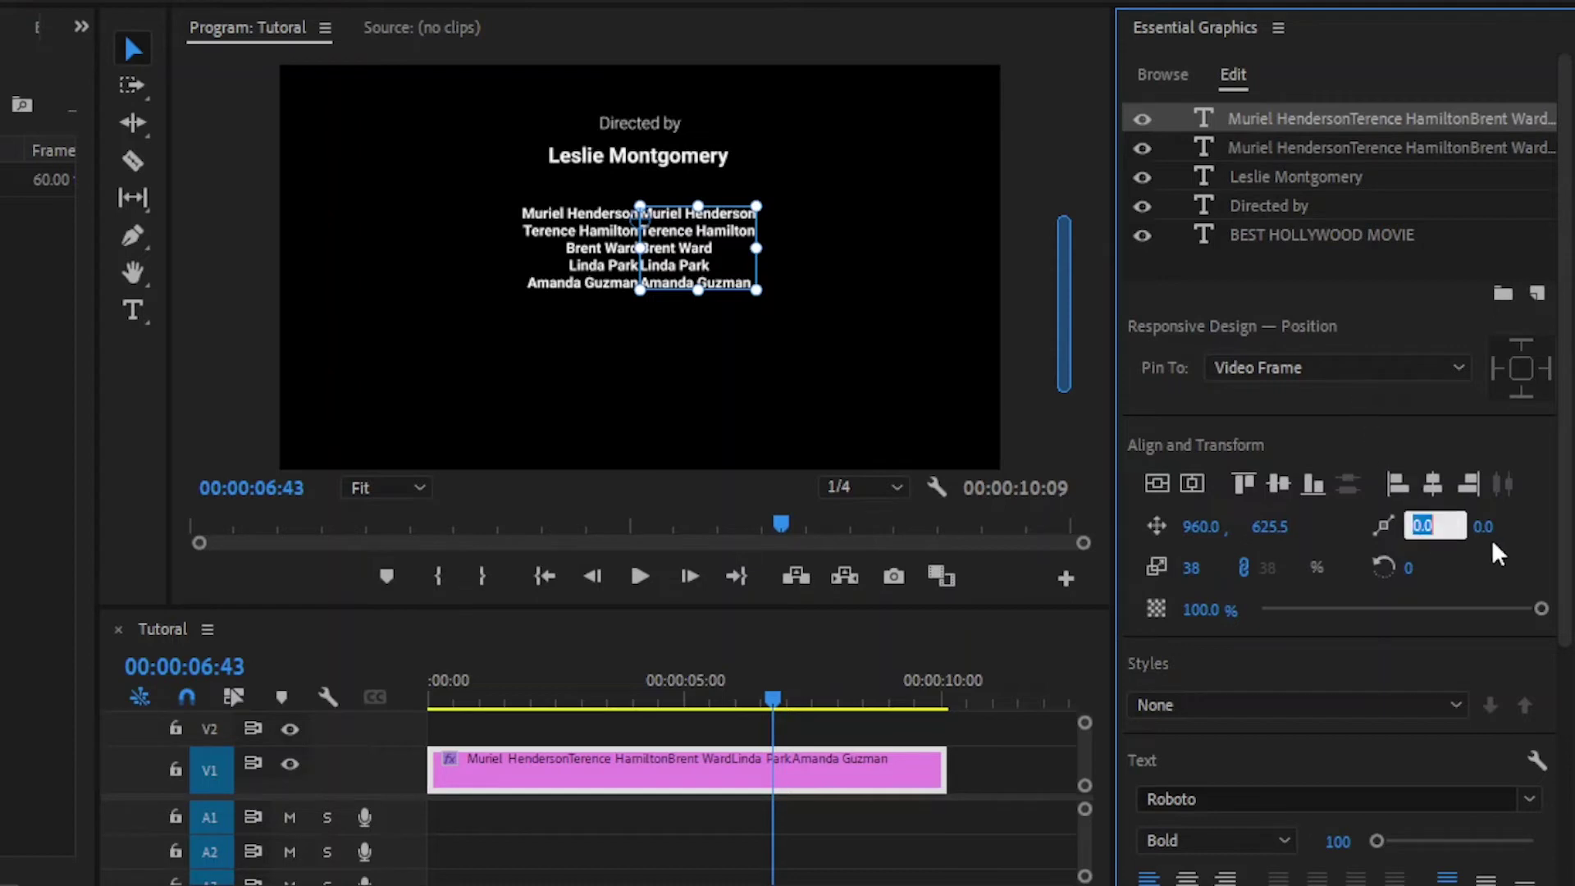
type("-30")
key("Return")
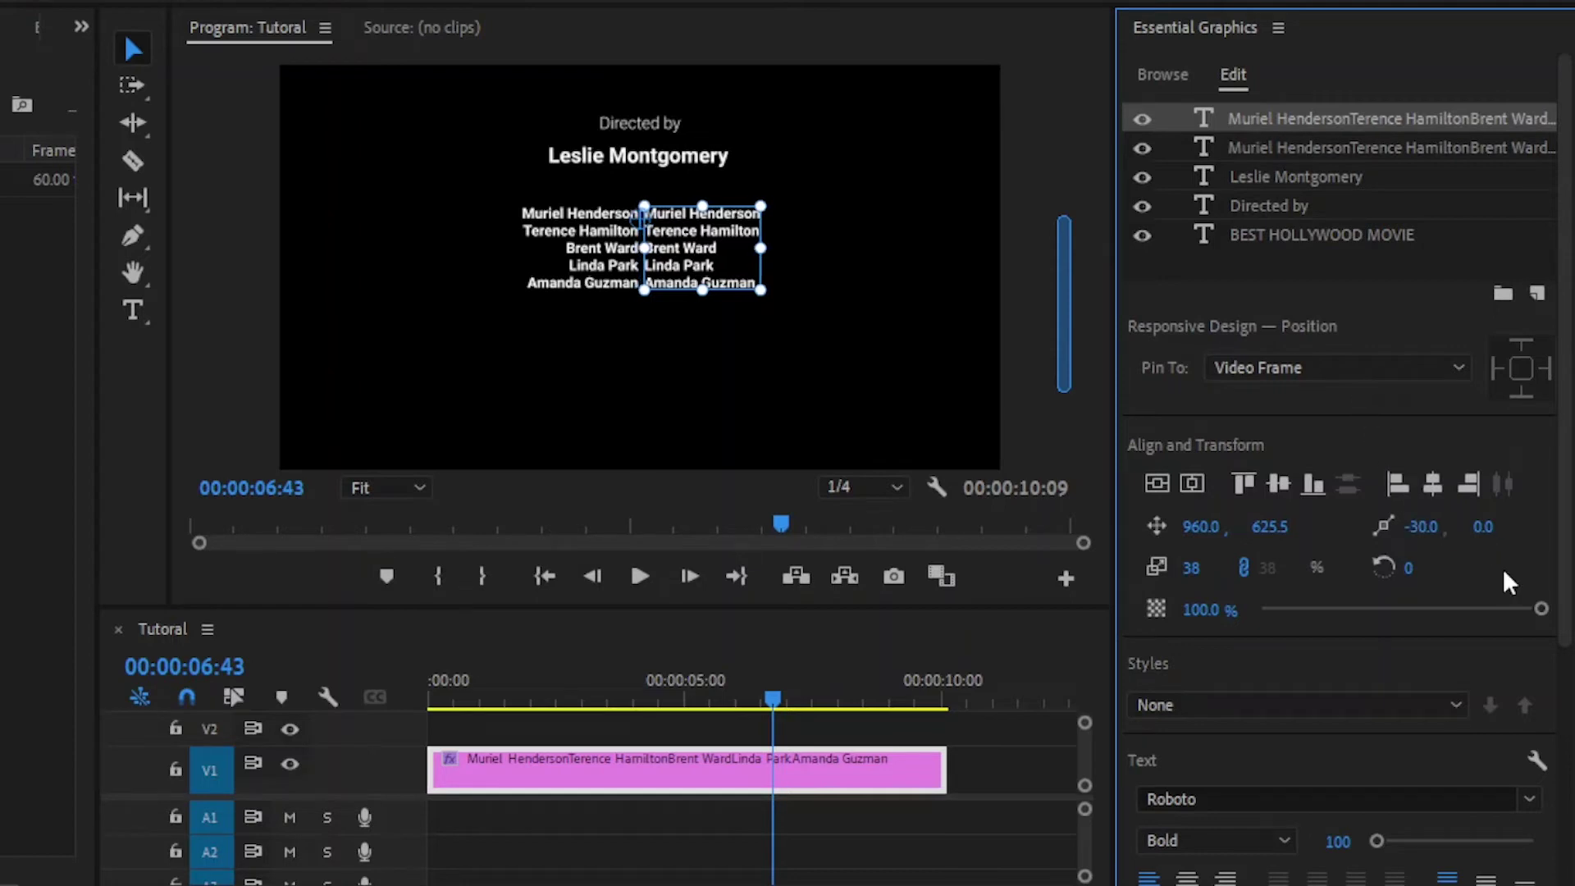
Set the right-aligned name list's horizontal anchor point to 30 and deselect the layer.
left_click(1288, 156)
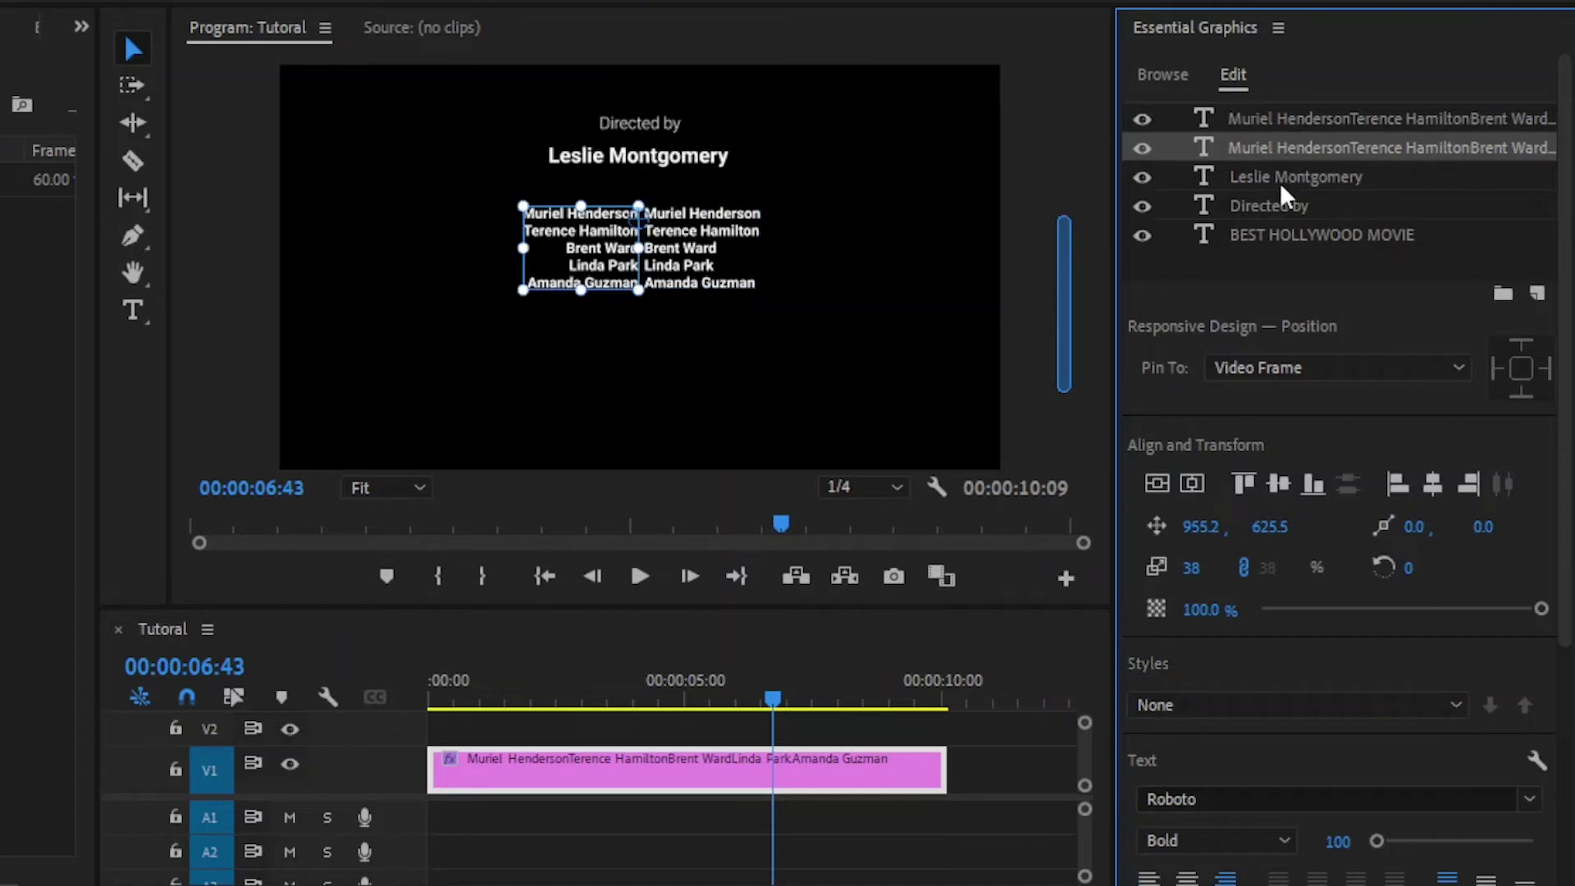
left_click(1414, 525)
type("30")
key("Return")
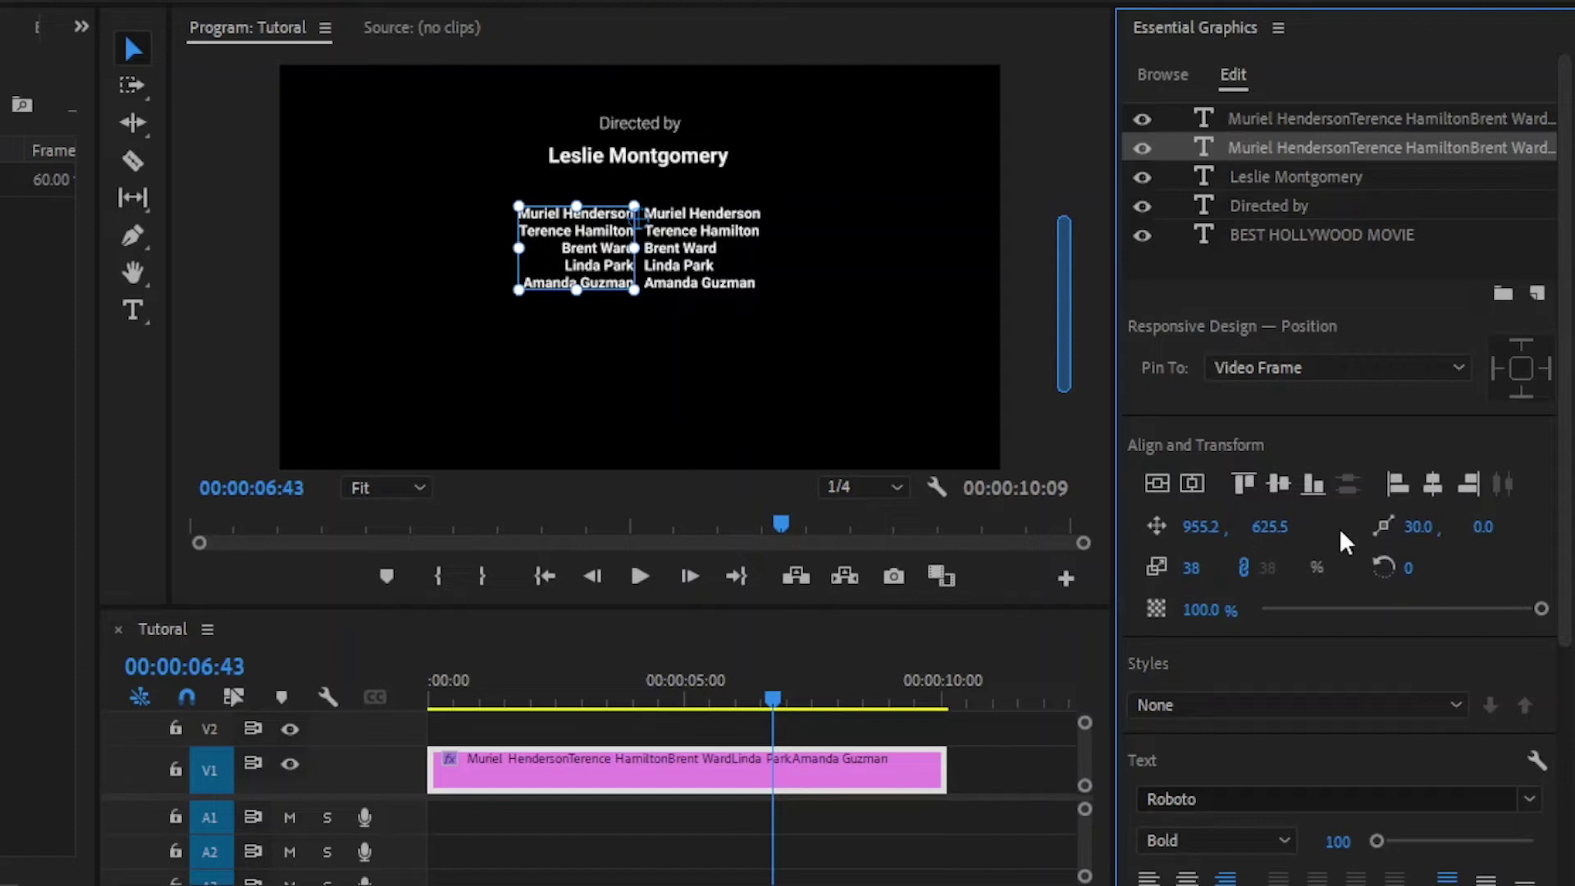
left_click(1248, 265)
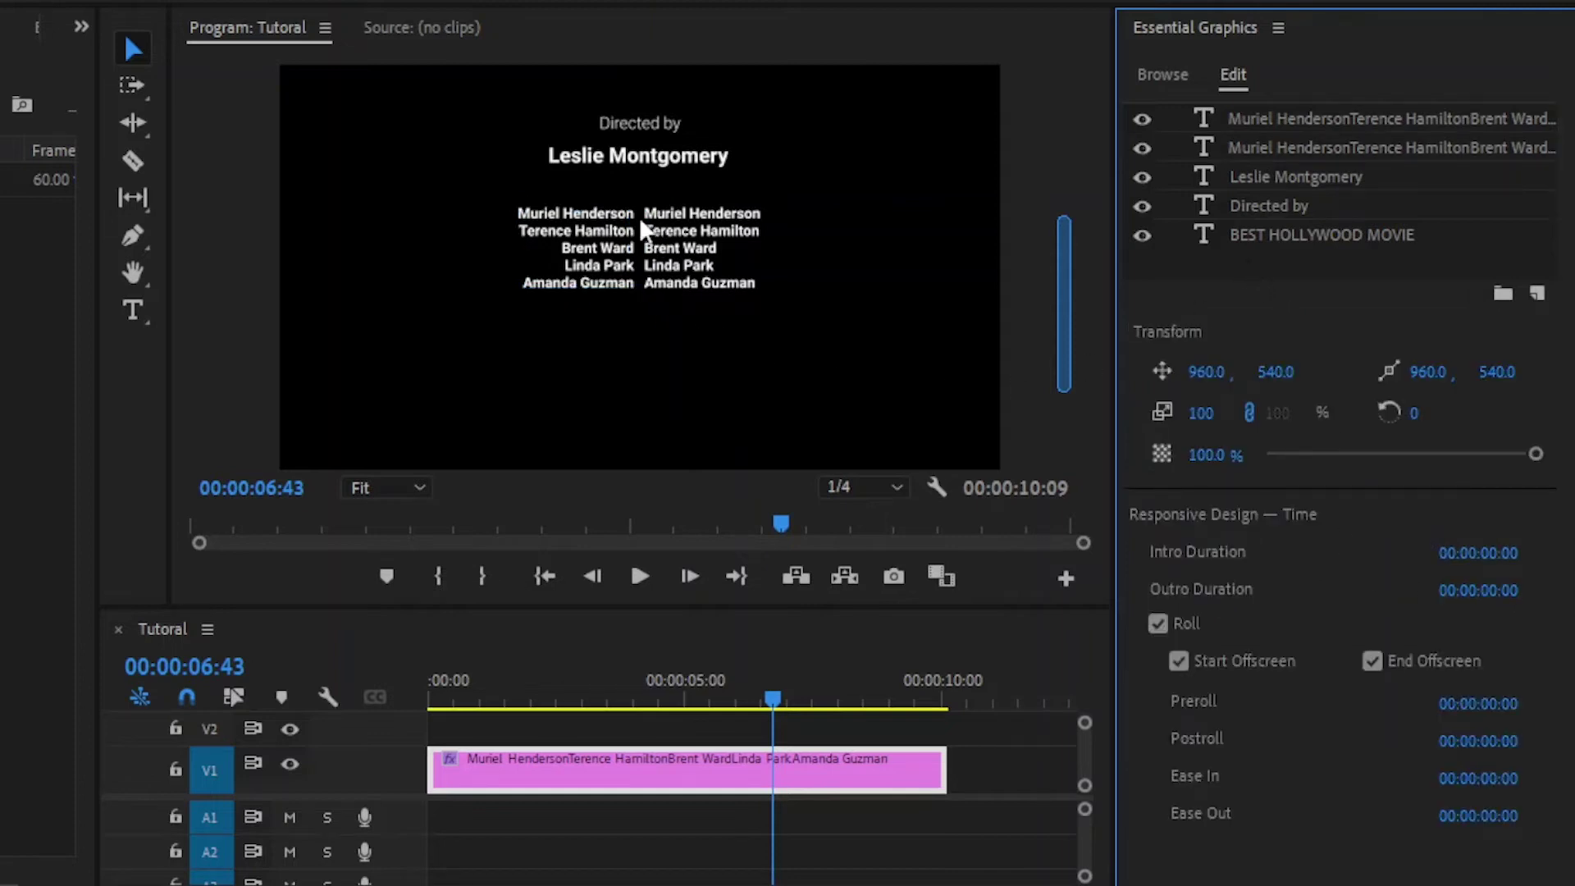
Duplicate the "Directed by" heading and place the copy just above the two name lists at about 962, 577.6.
mouse_move(1060, 274)
left_mouse_down()
mouse_move(1065, 225)
mouse_move(1065, 256)
left_mouse_up()
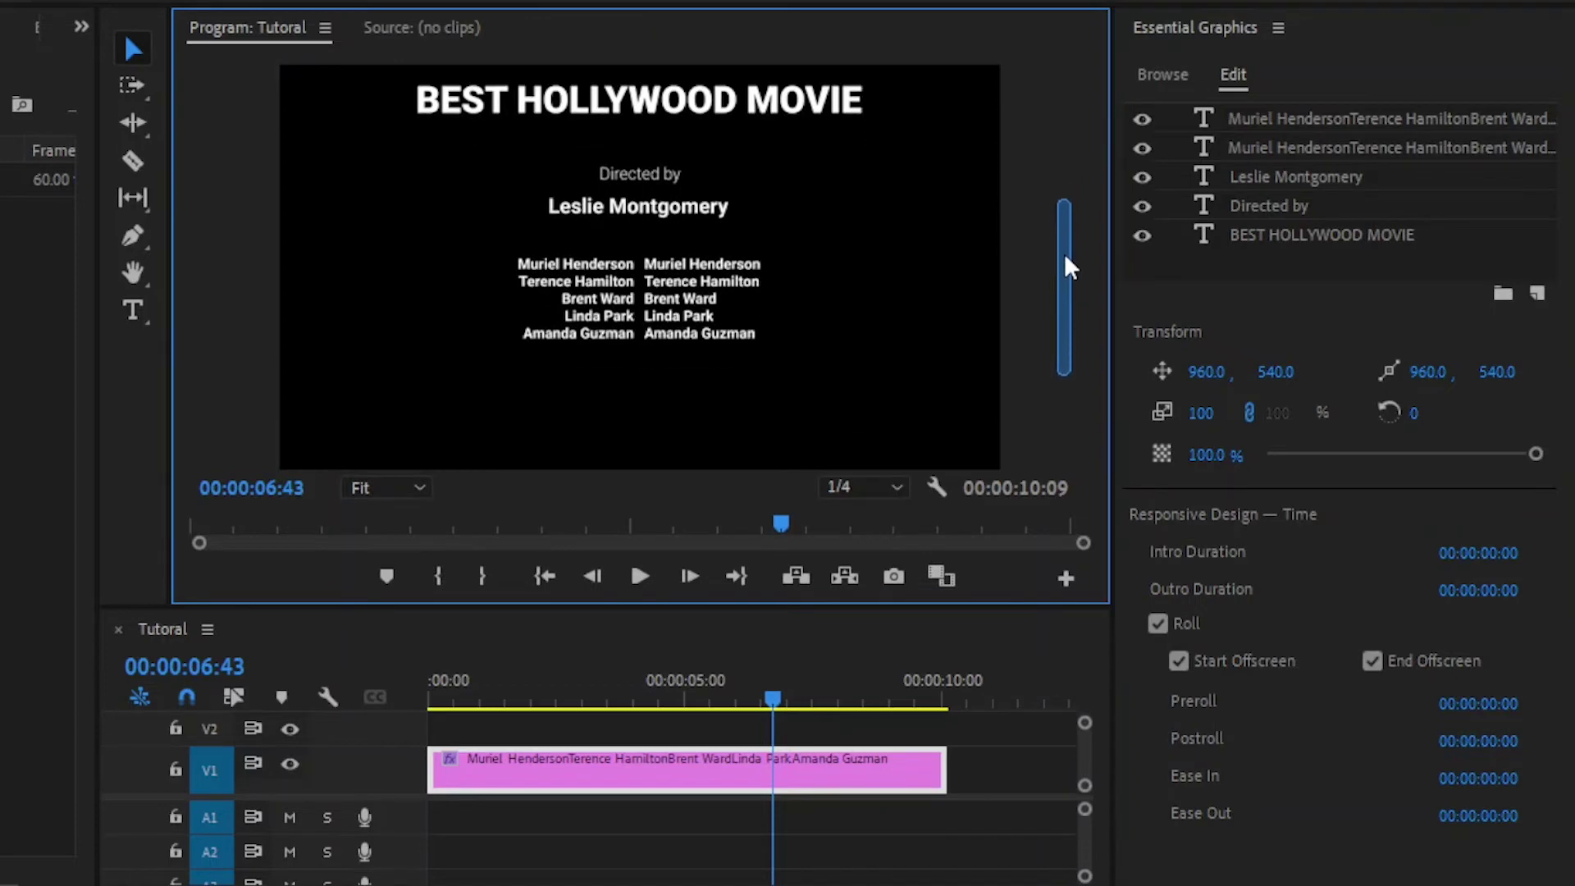
left_click(1257, 205)
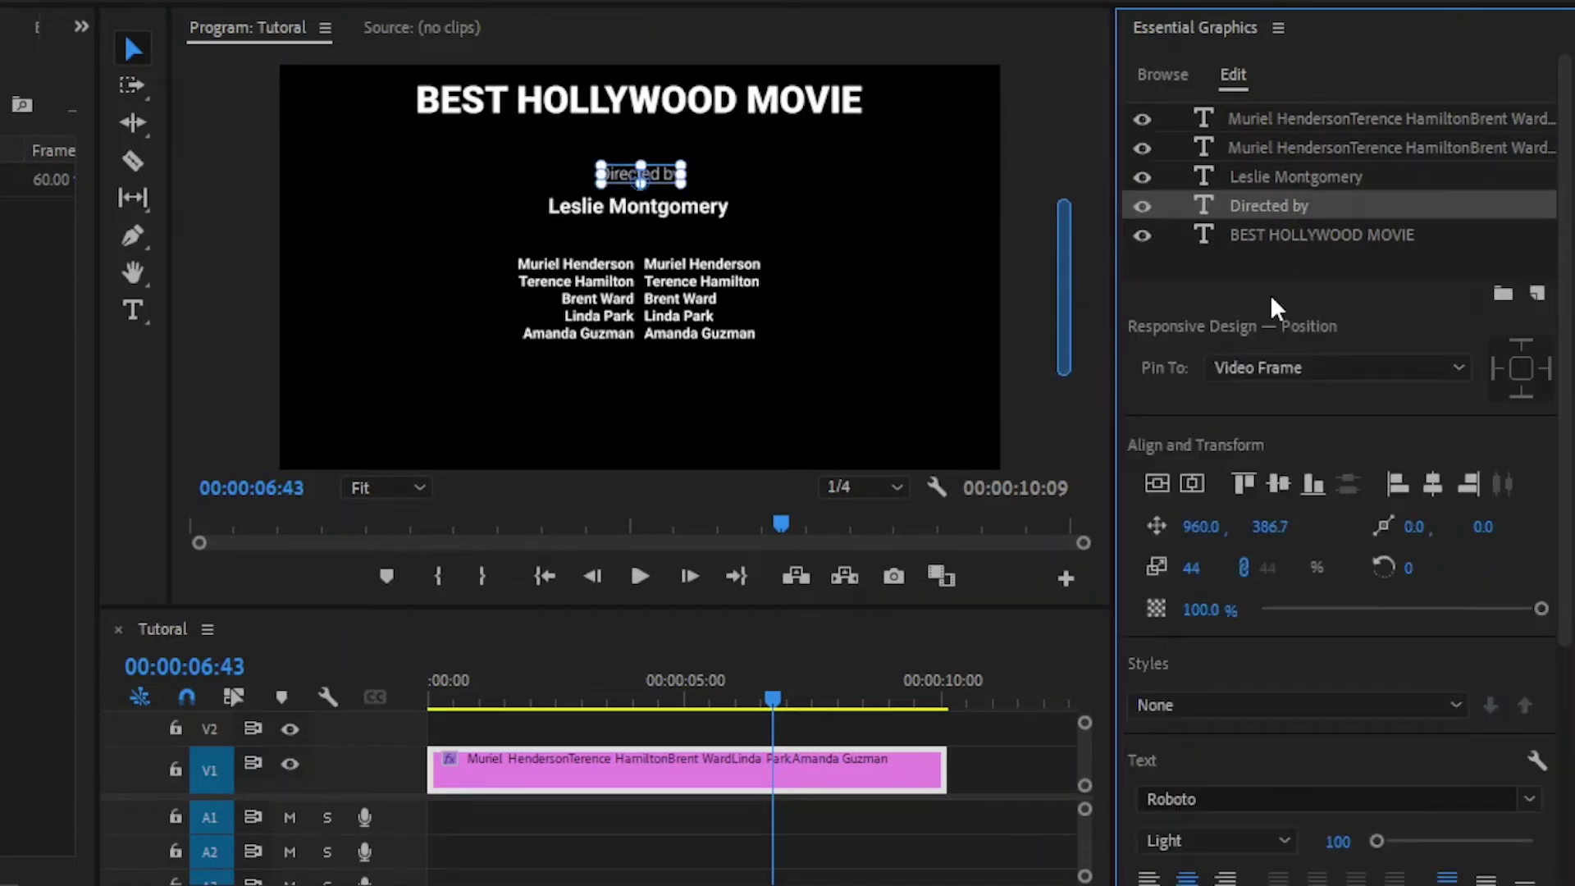
key("ctrl+v")
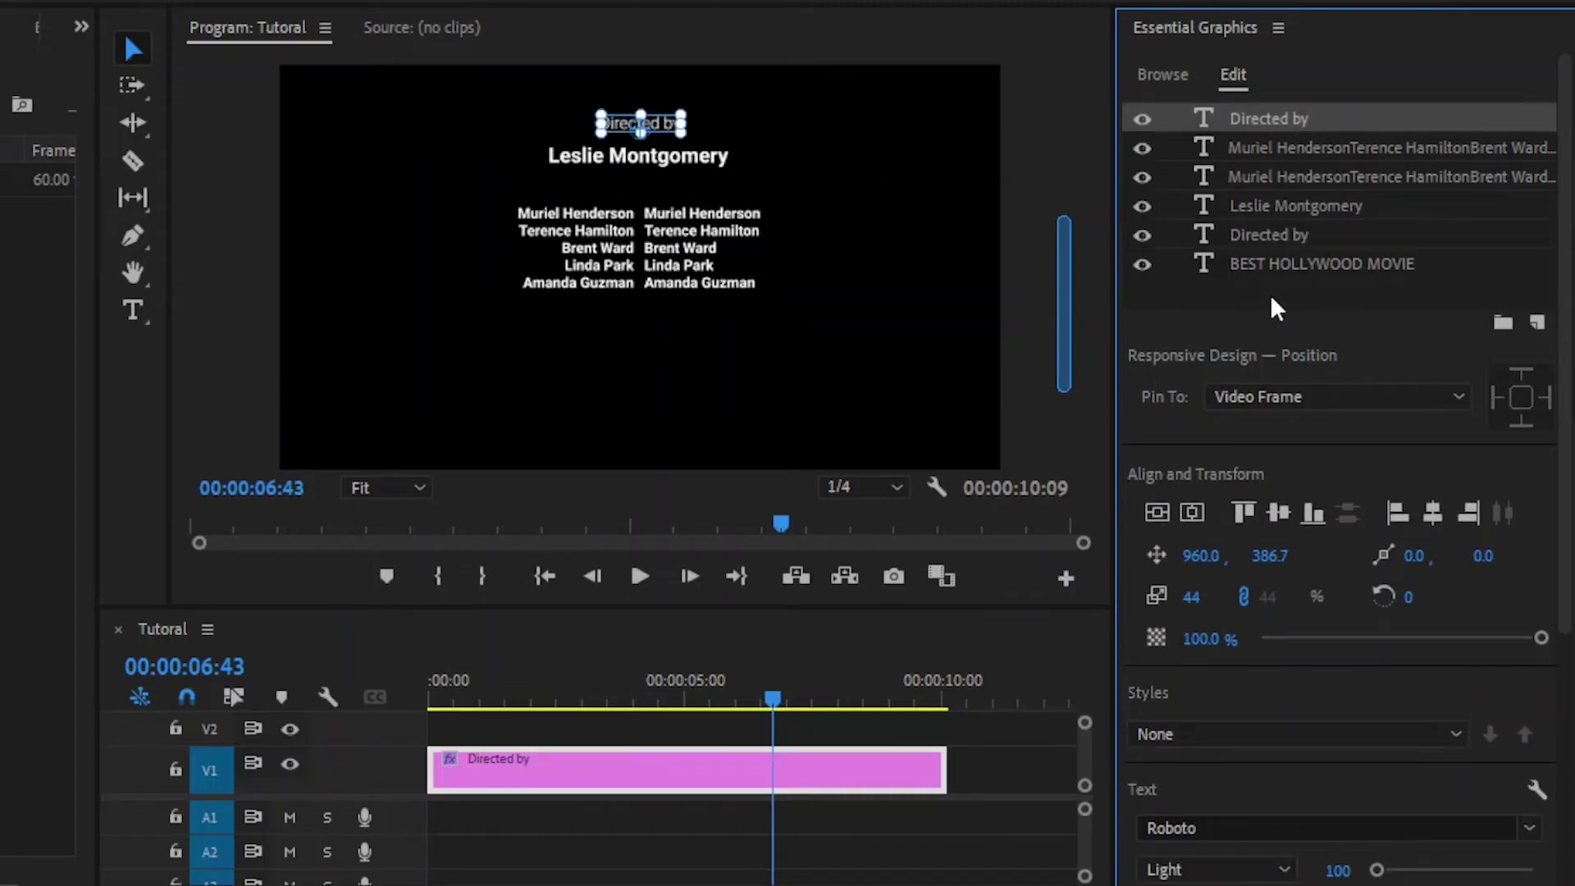
left_click(396, 491)
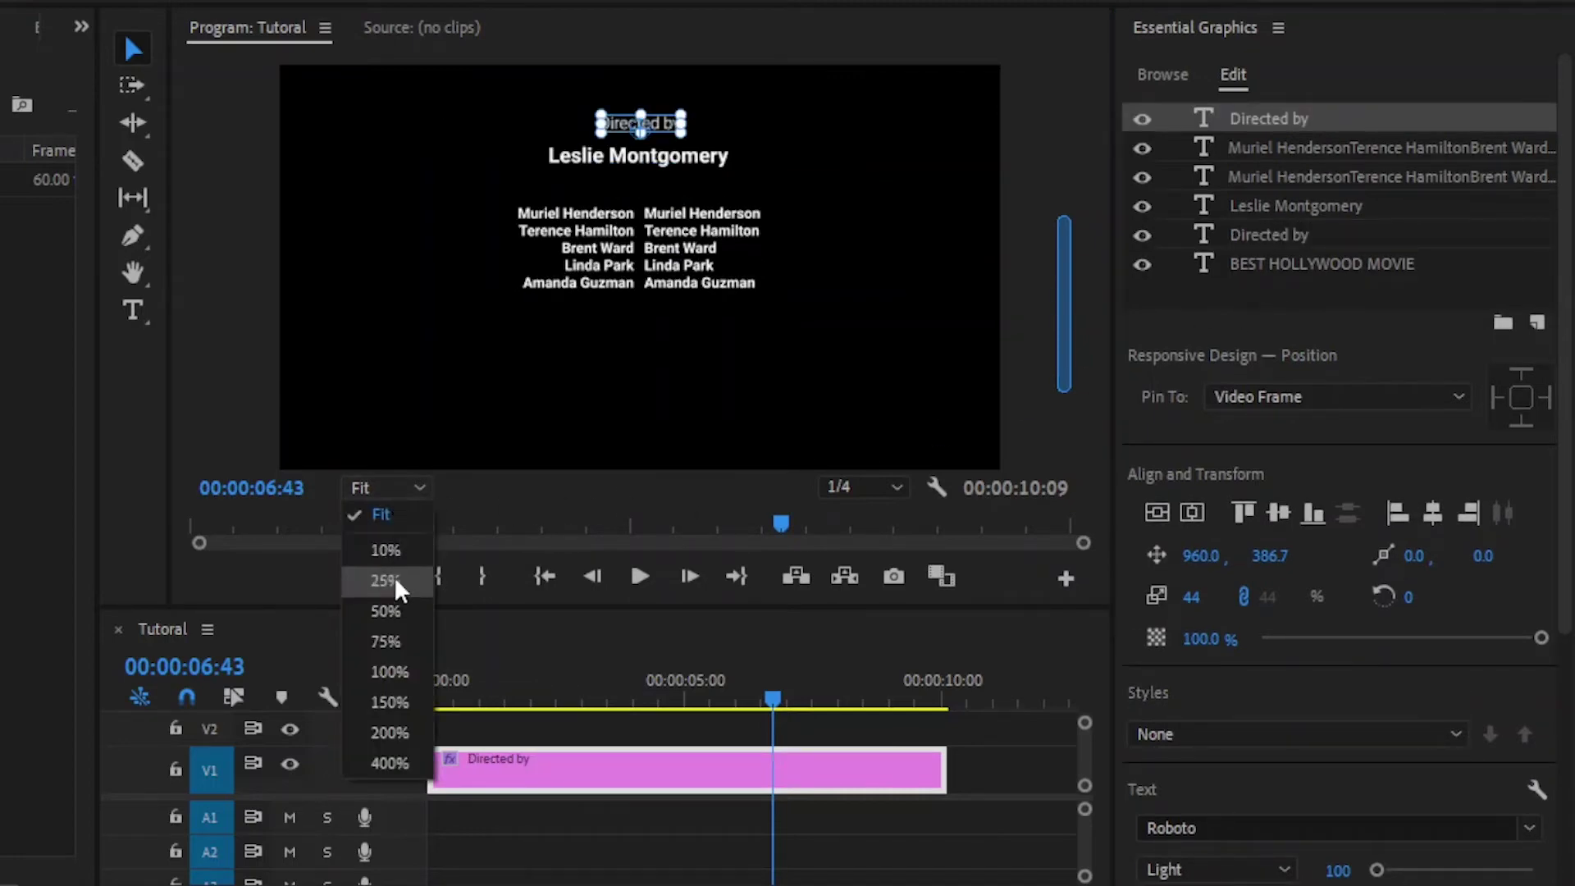
left_click(387, 601)
left_click_drag(1083, 292, 1091, 263)
left_click_drag(681, 69, 682, 195)
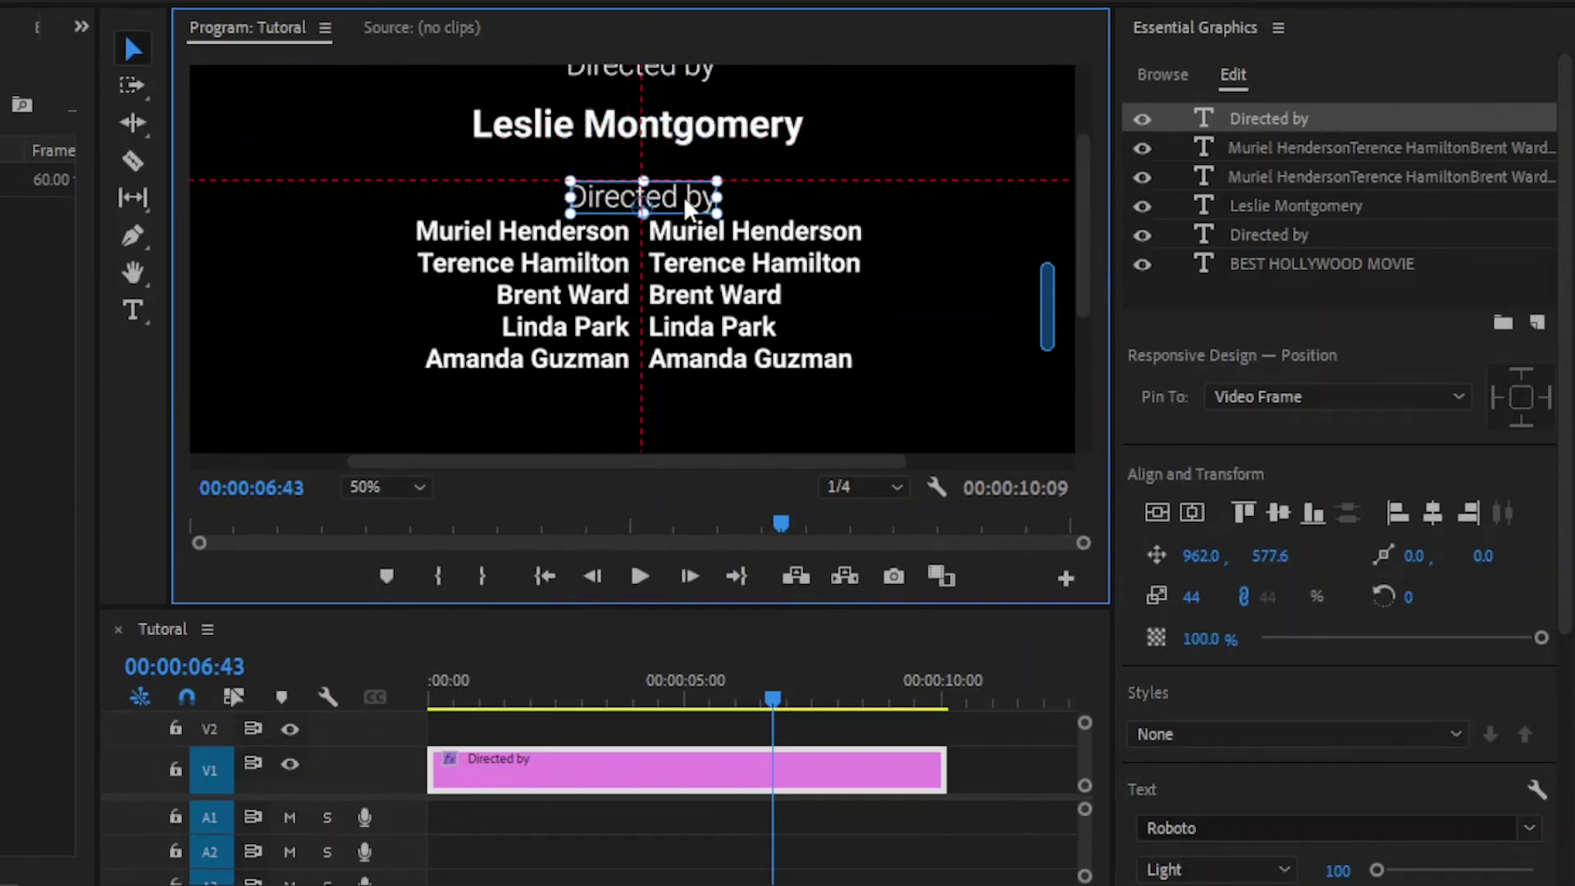
Change the copied heading's text to "Special Actors", nudge it into place above the name lists and deselect it.
double_click(682, 195)
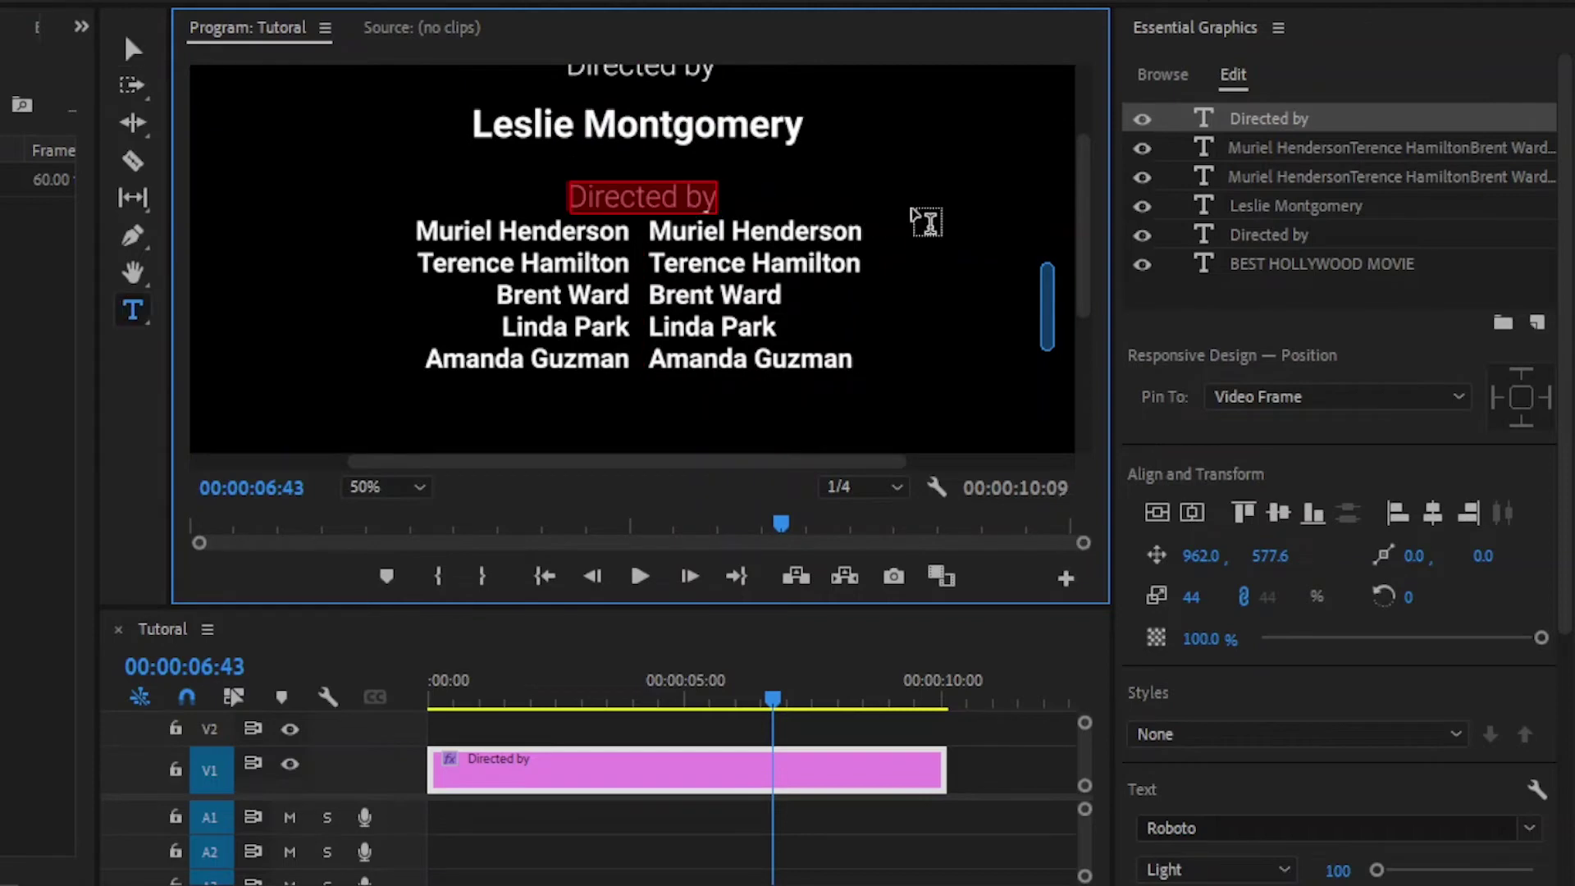
type("Special Actors")
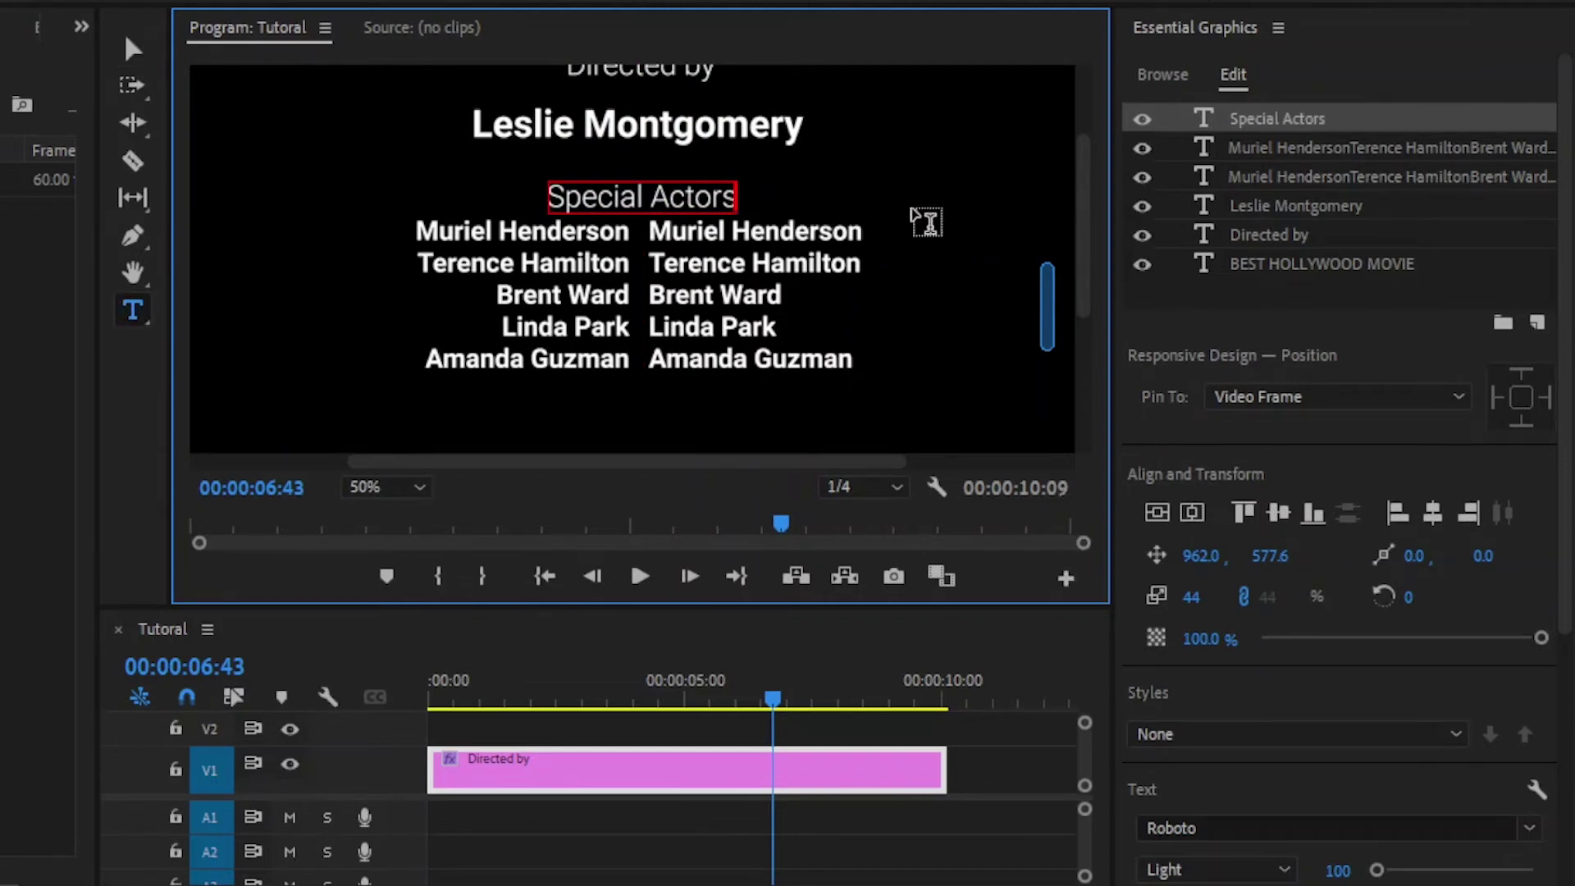
left_click(132, 50)
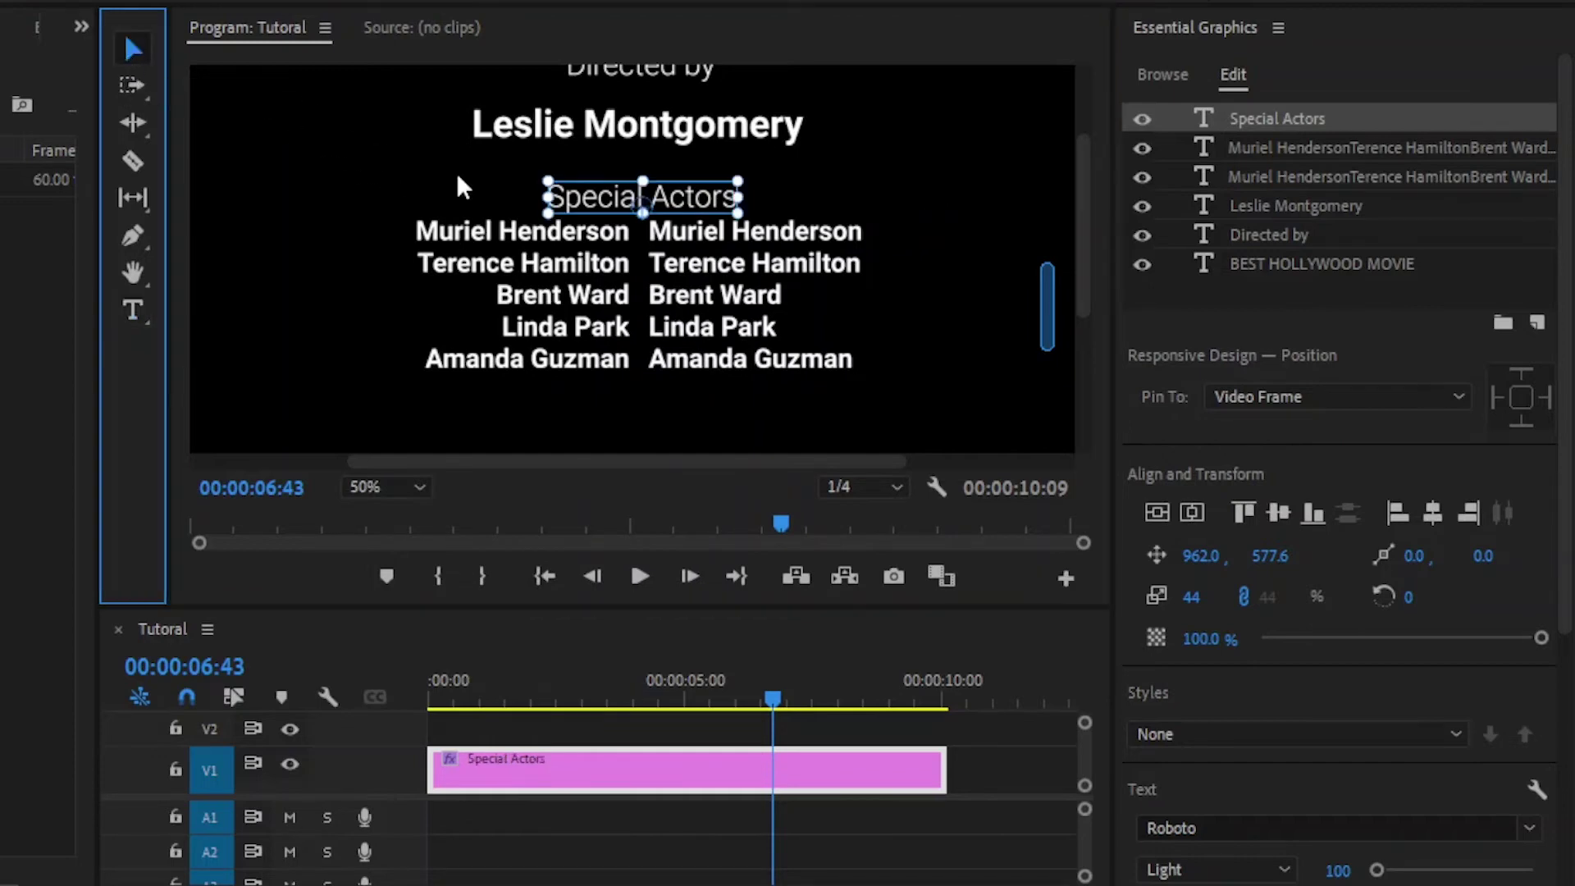
left_click_drag(673, 197, 677, 198)
left_click(1194, 298)
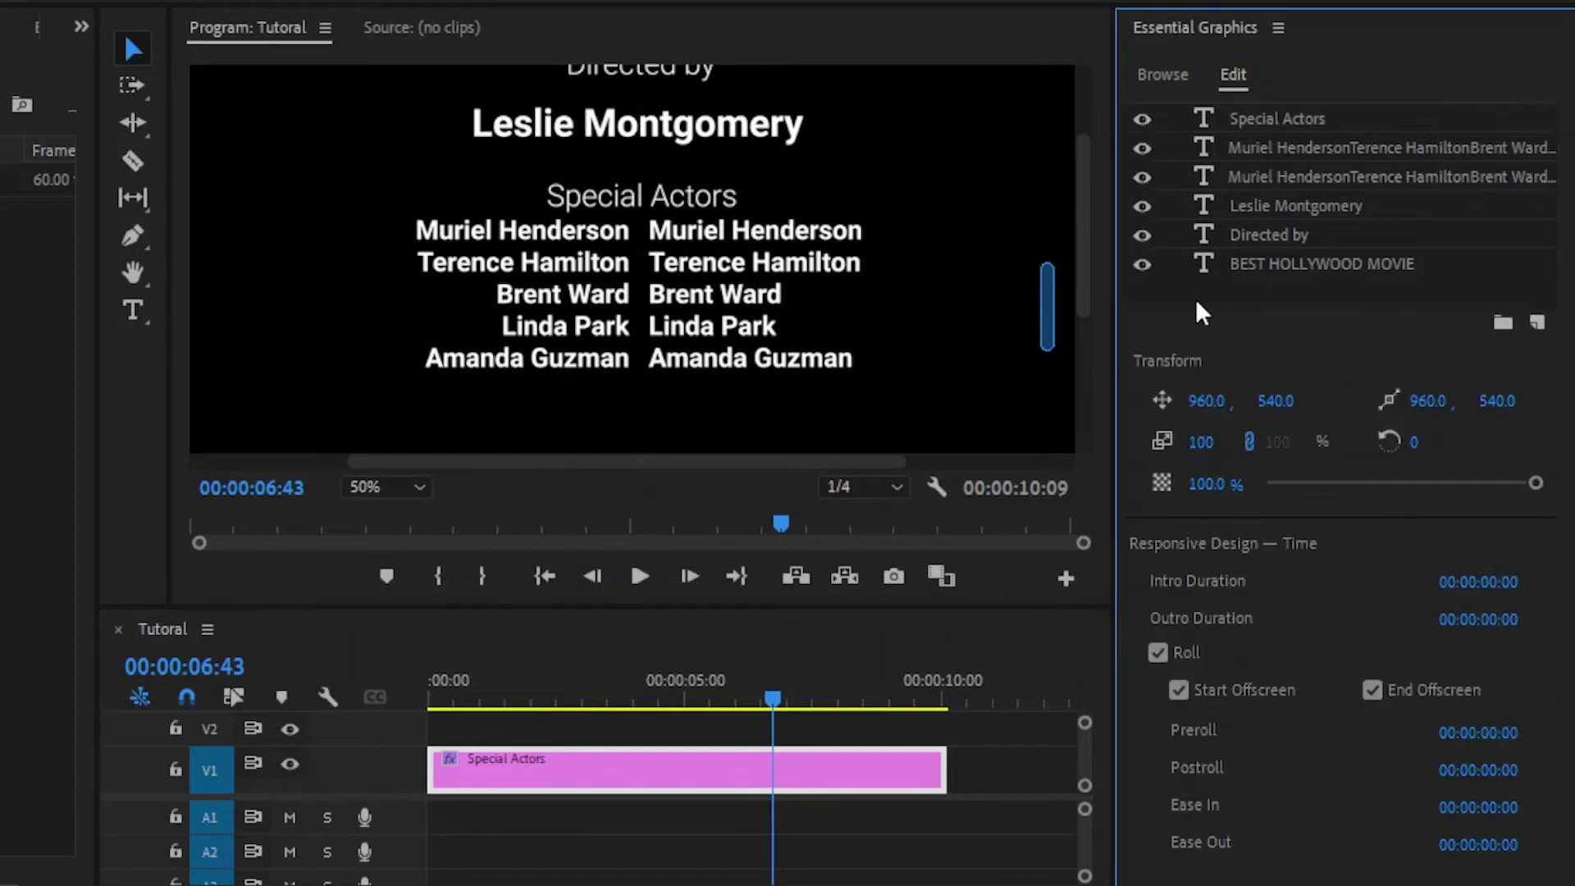
left_click(384, 487)
left_click(379, 515)
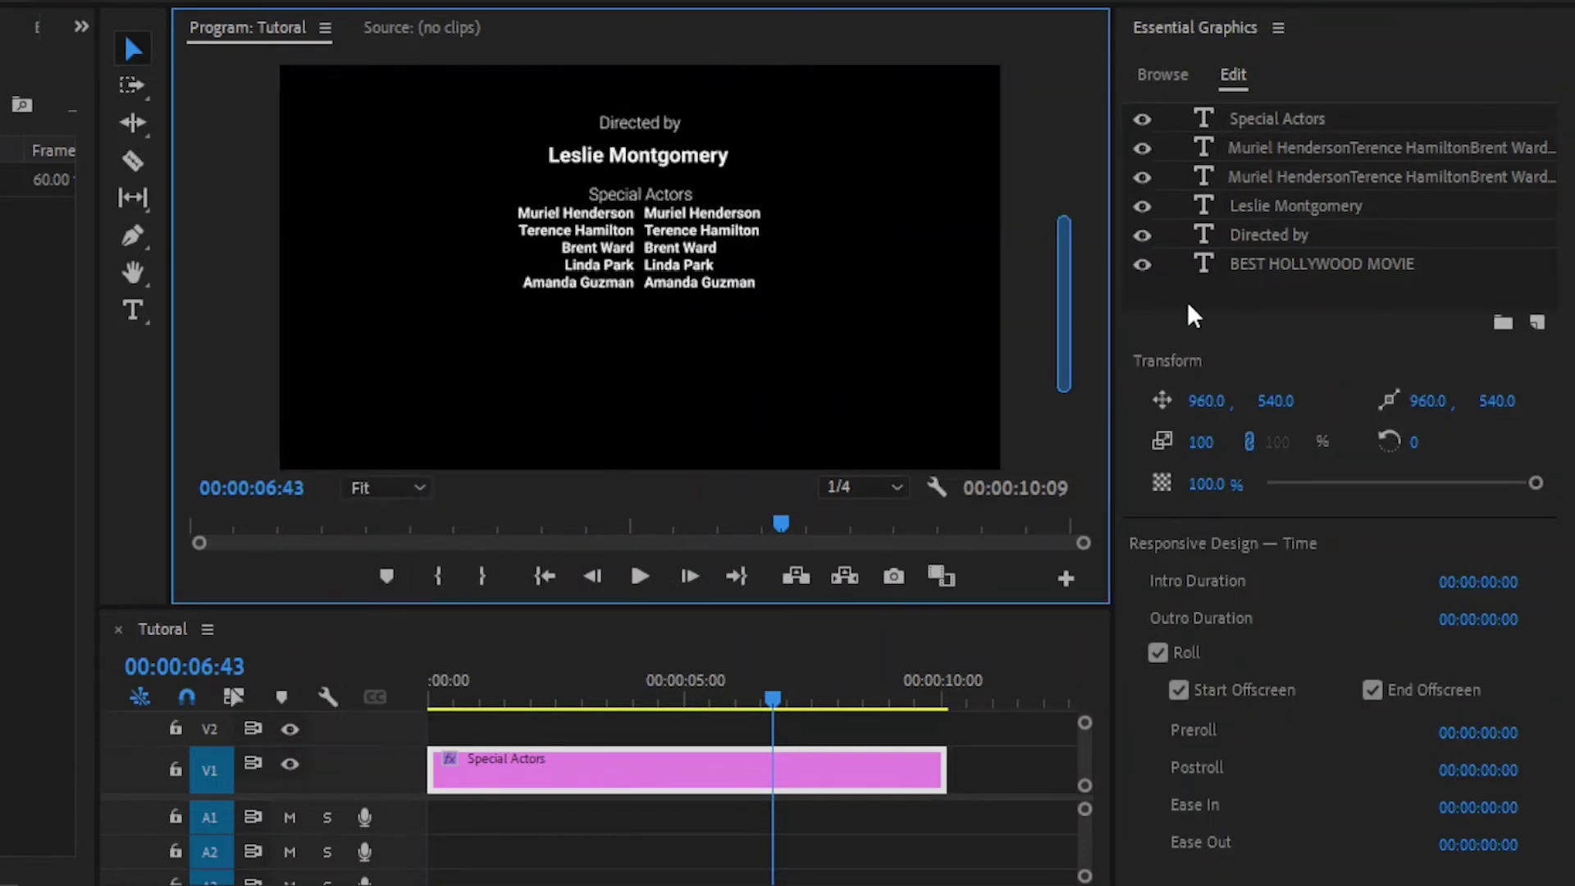
left_click(1202, 300)
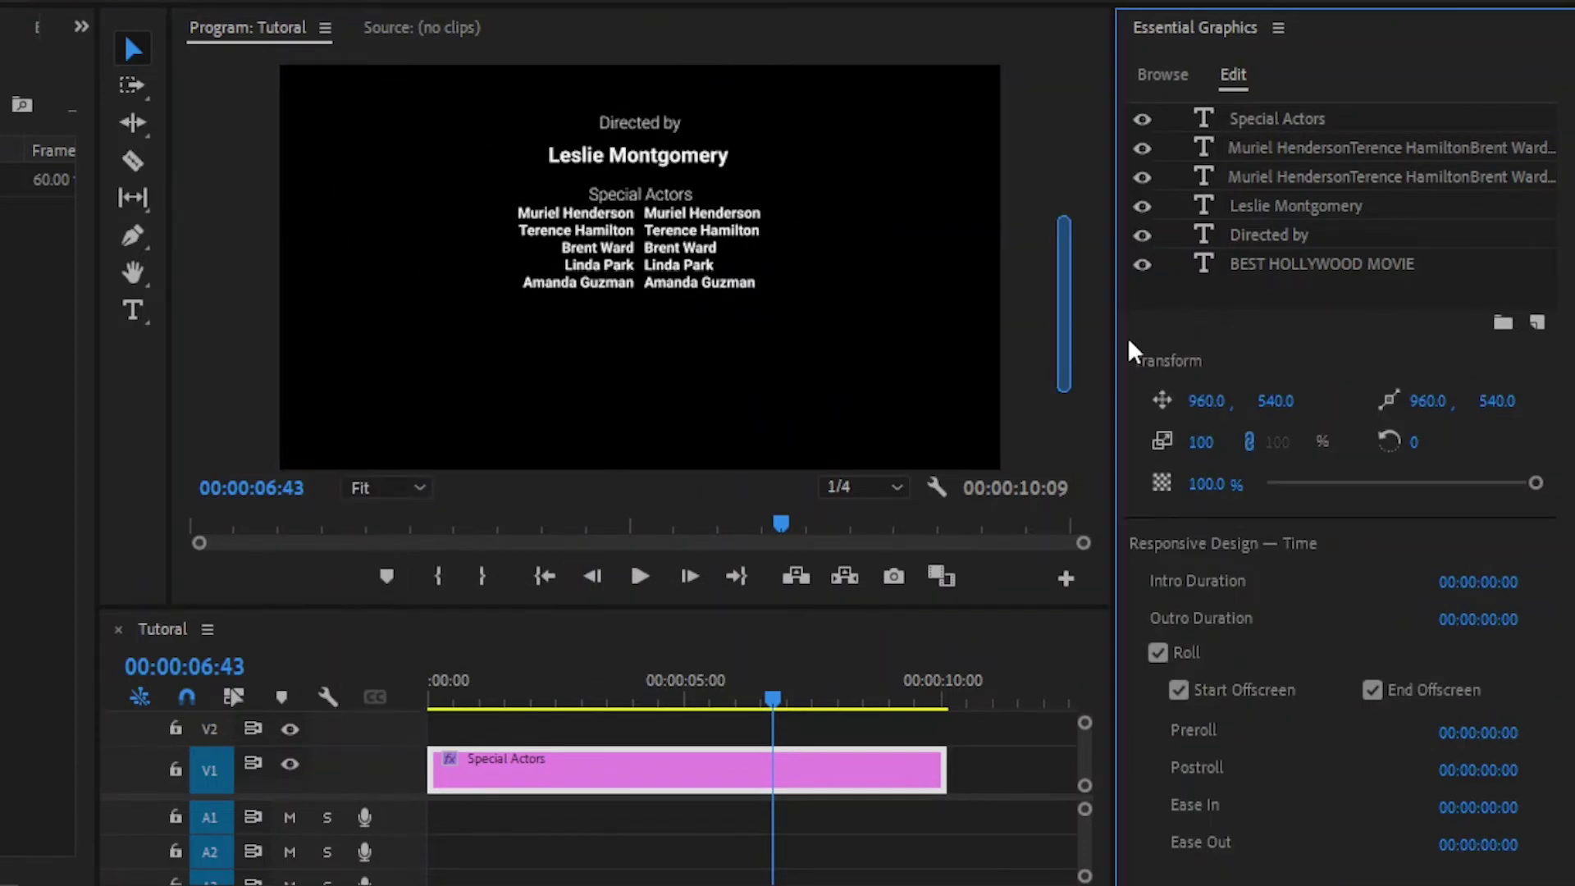
Set the left-aligned name list's font style to Light and deselect the layer.
left_click(703, 260)
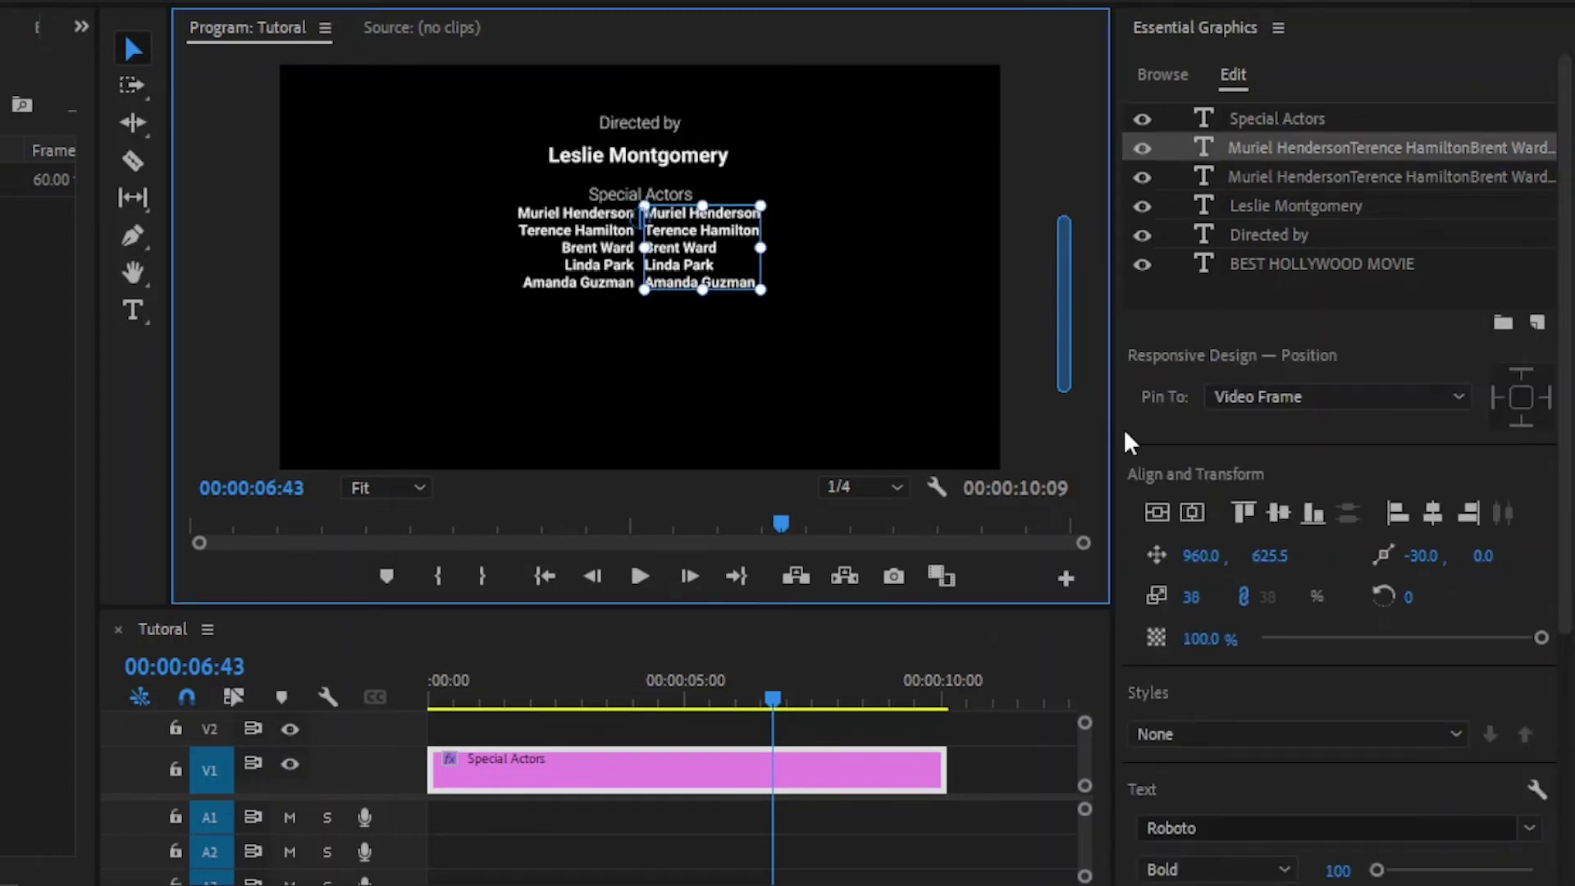
left_click_drag(1567, 433, 1567, 578)
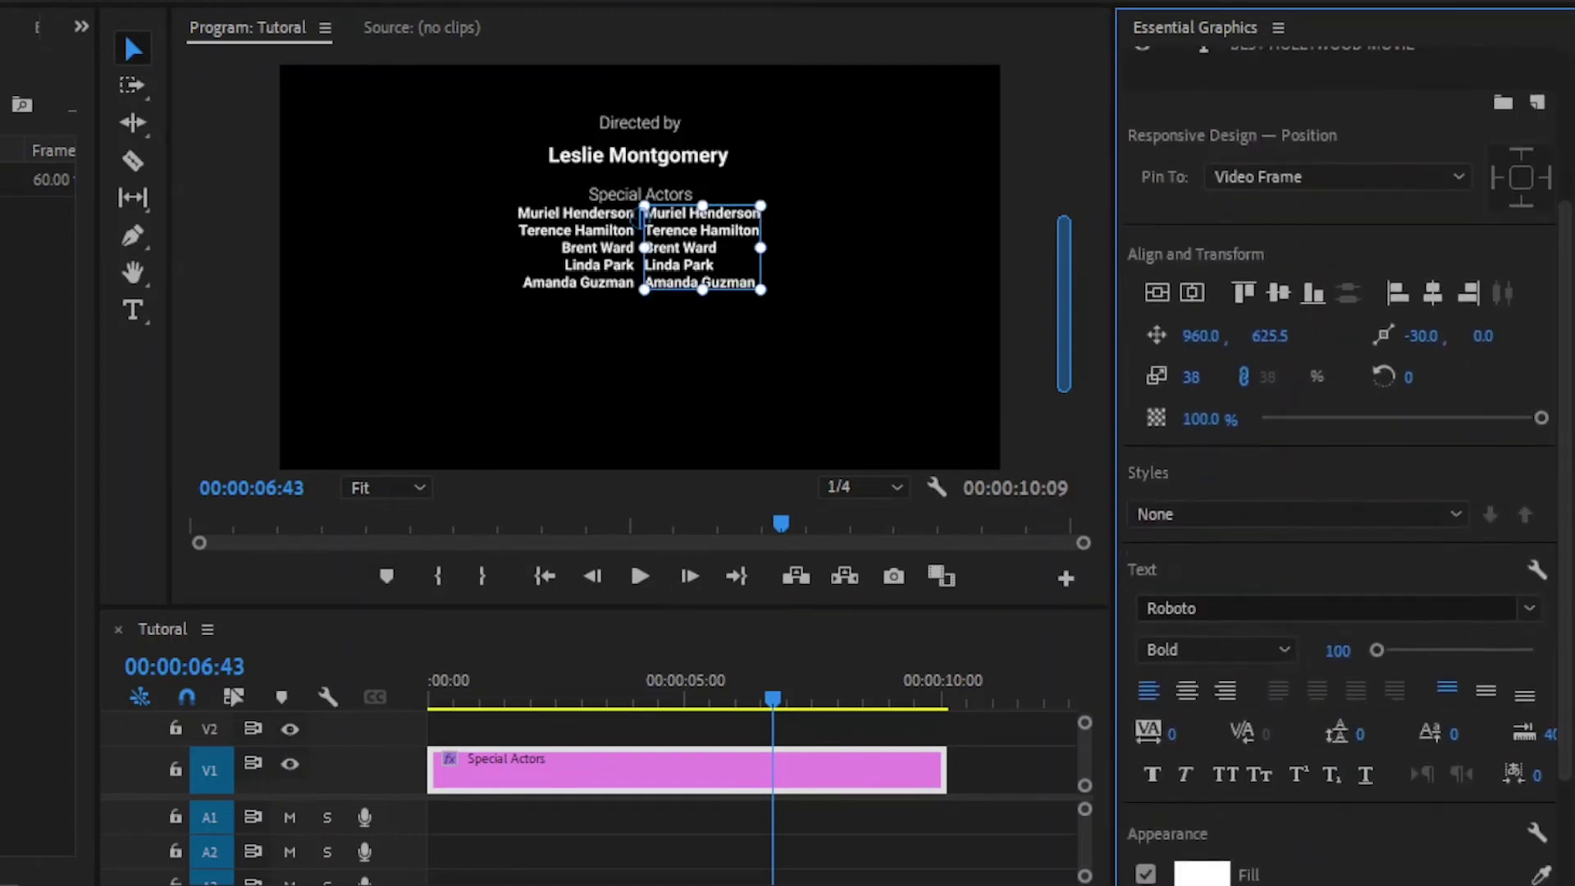
left_click(1242, 654)
left_click(1179, 347)
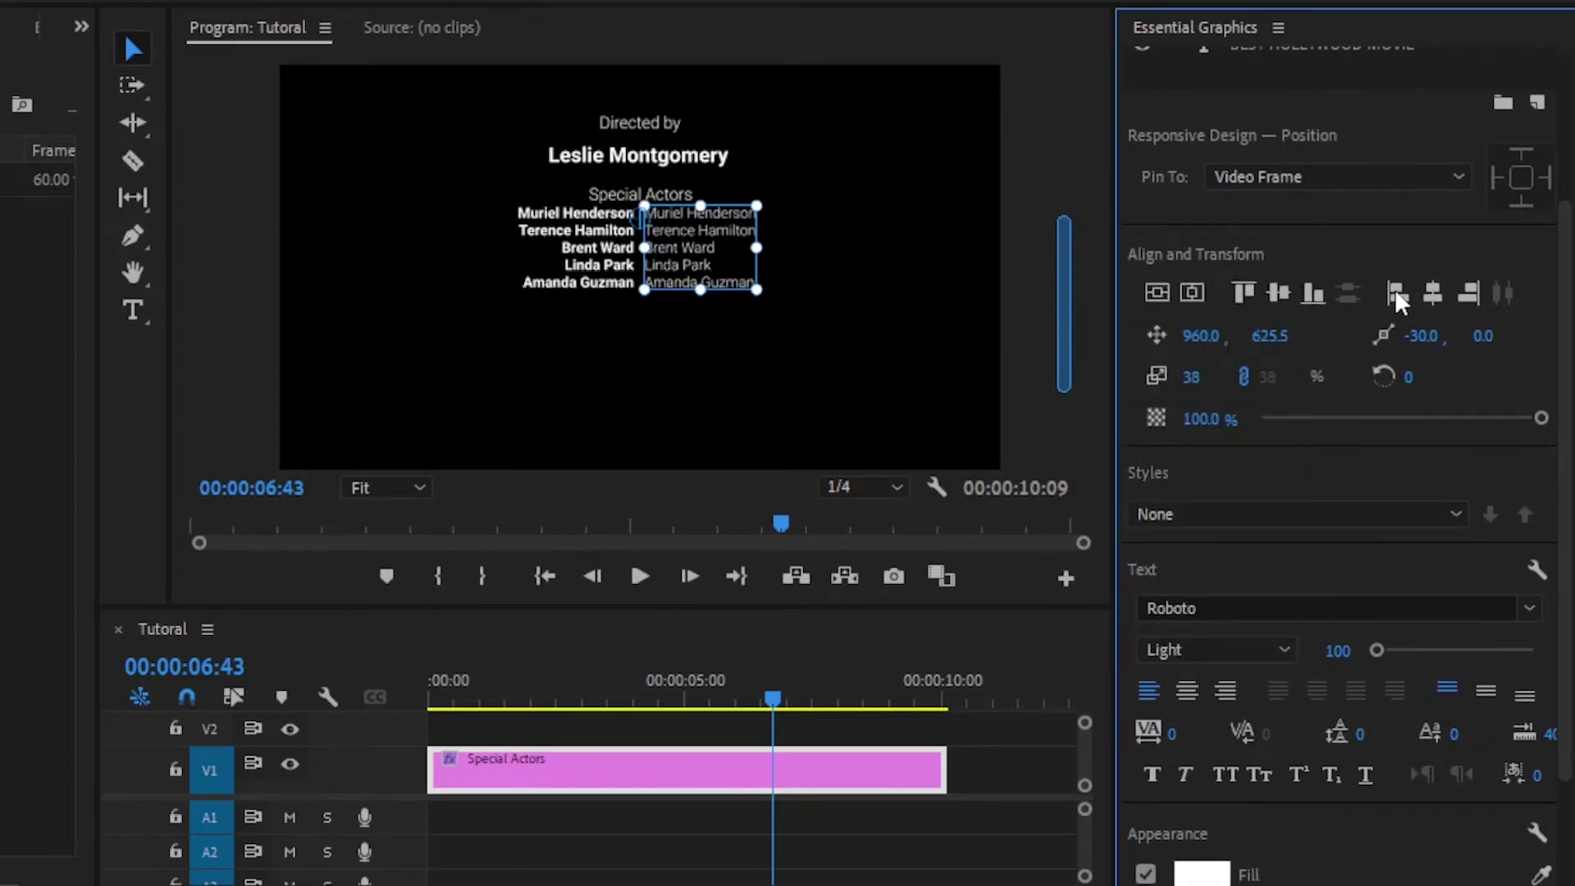
scroll(1553, 338, "up", 4)
left_click(1288, 246)
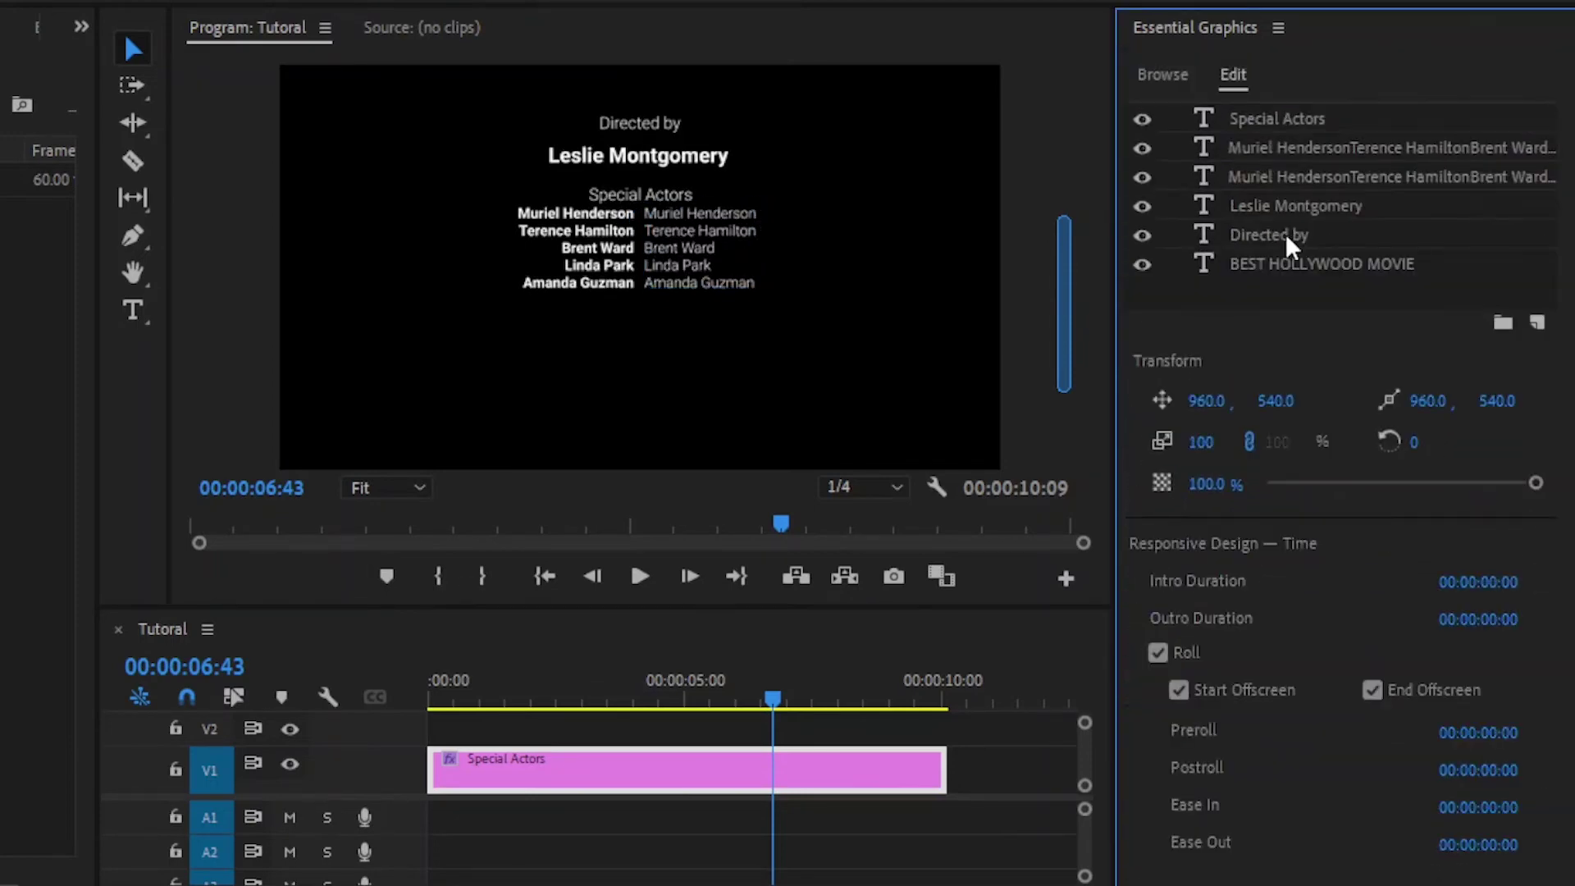
Switch to Notepad, copy the second block of five names from Random Name.txt and return to Premiere Pro.
left_click_drag(1063, 297, 1060, 272)
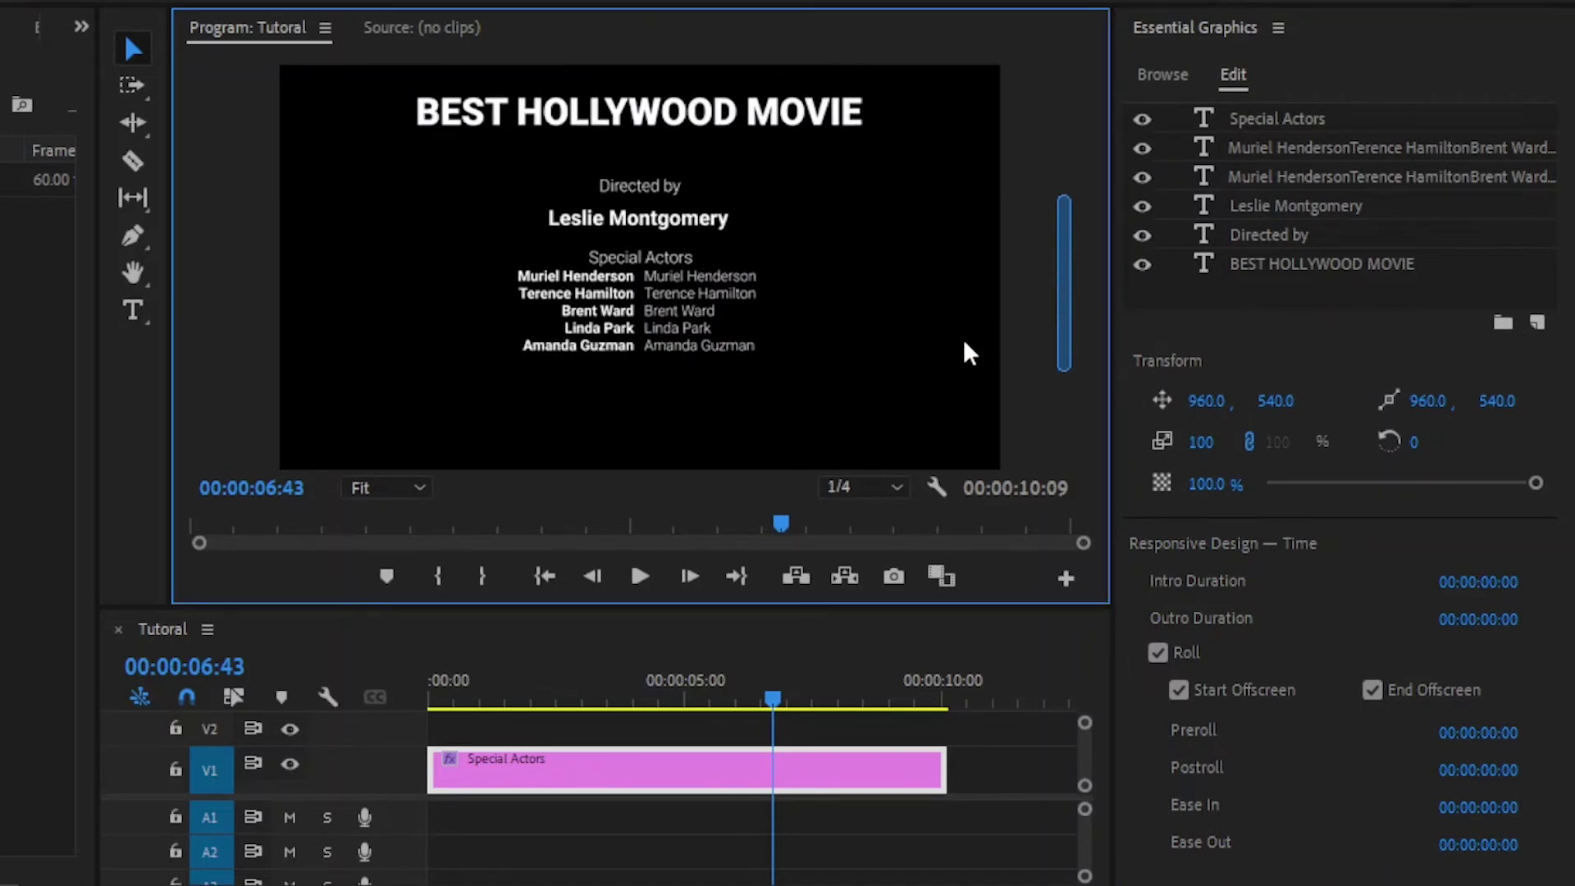
key("alt+Tab")
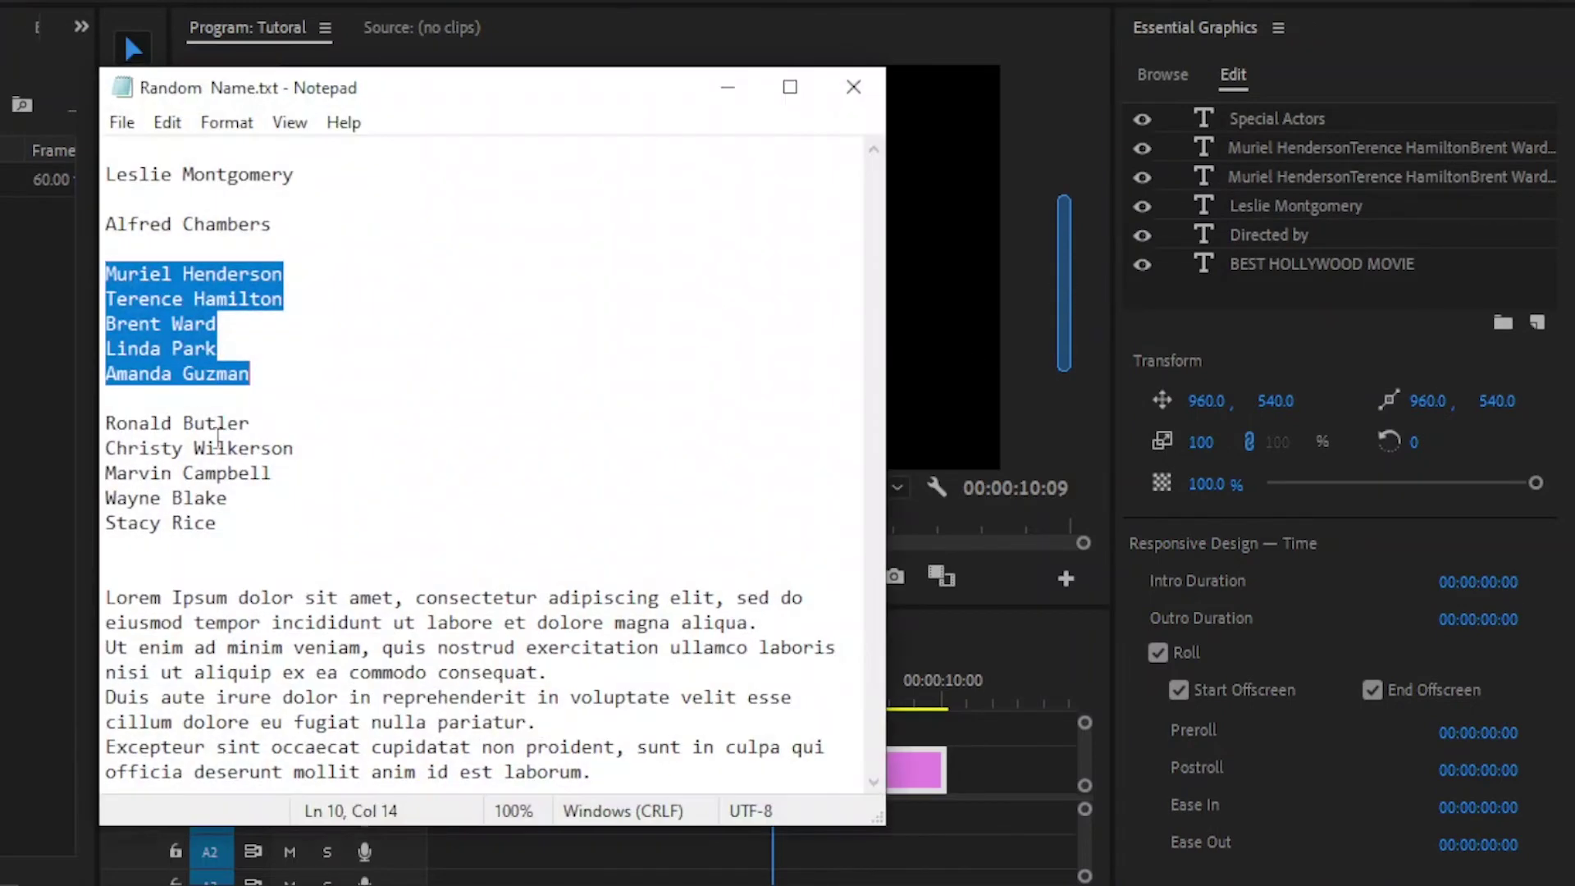
left_click_drag(105, 427, 215, 523)
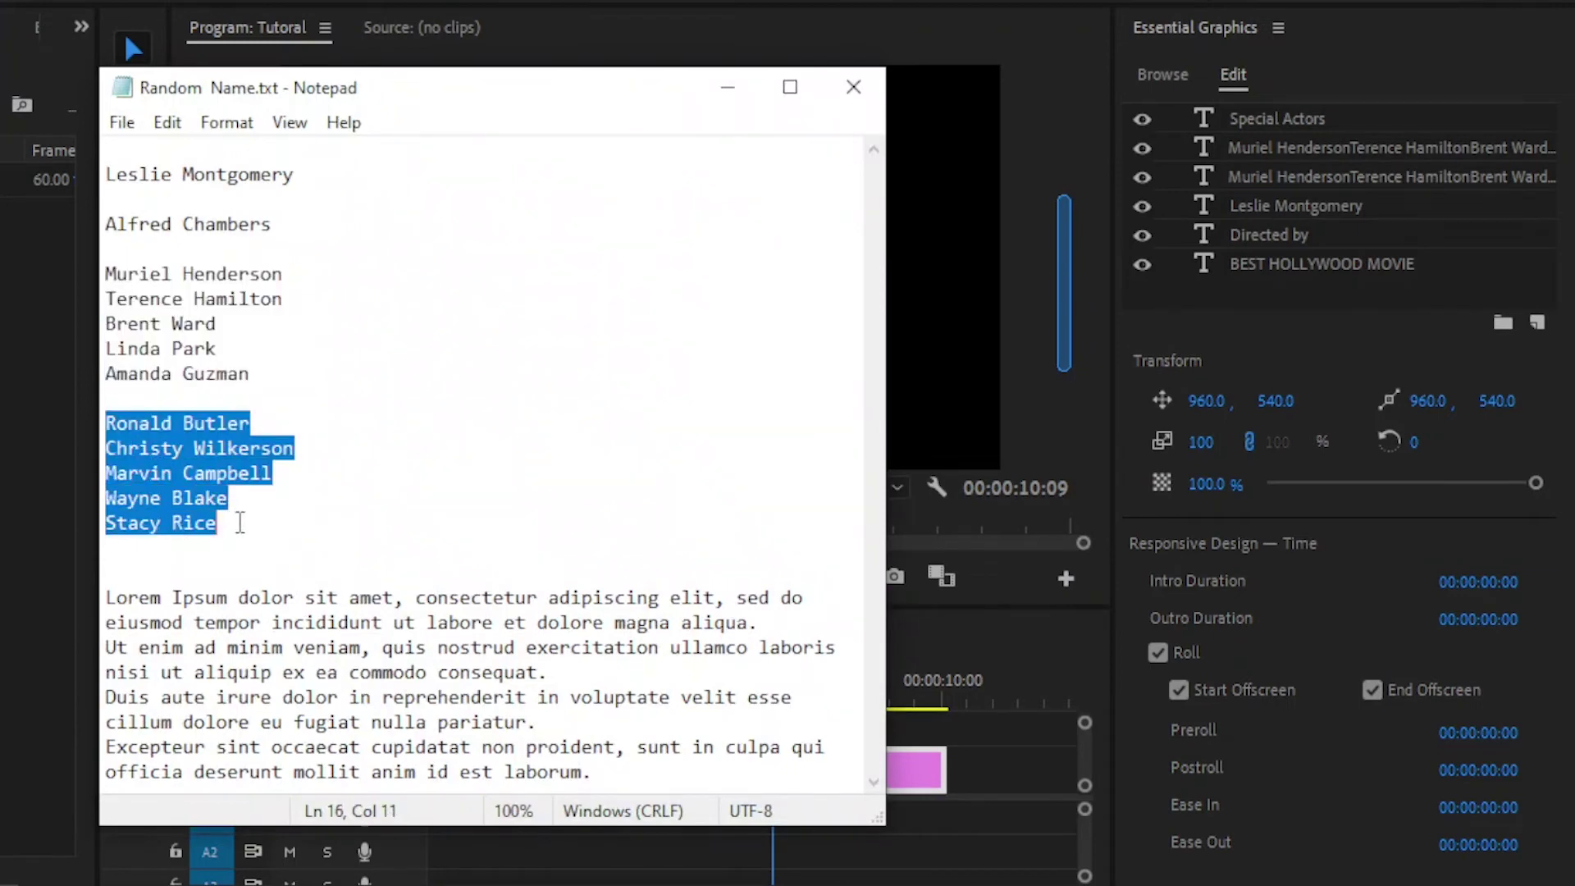
right_click(190, 456)
left_click(246, 543)
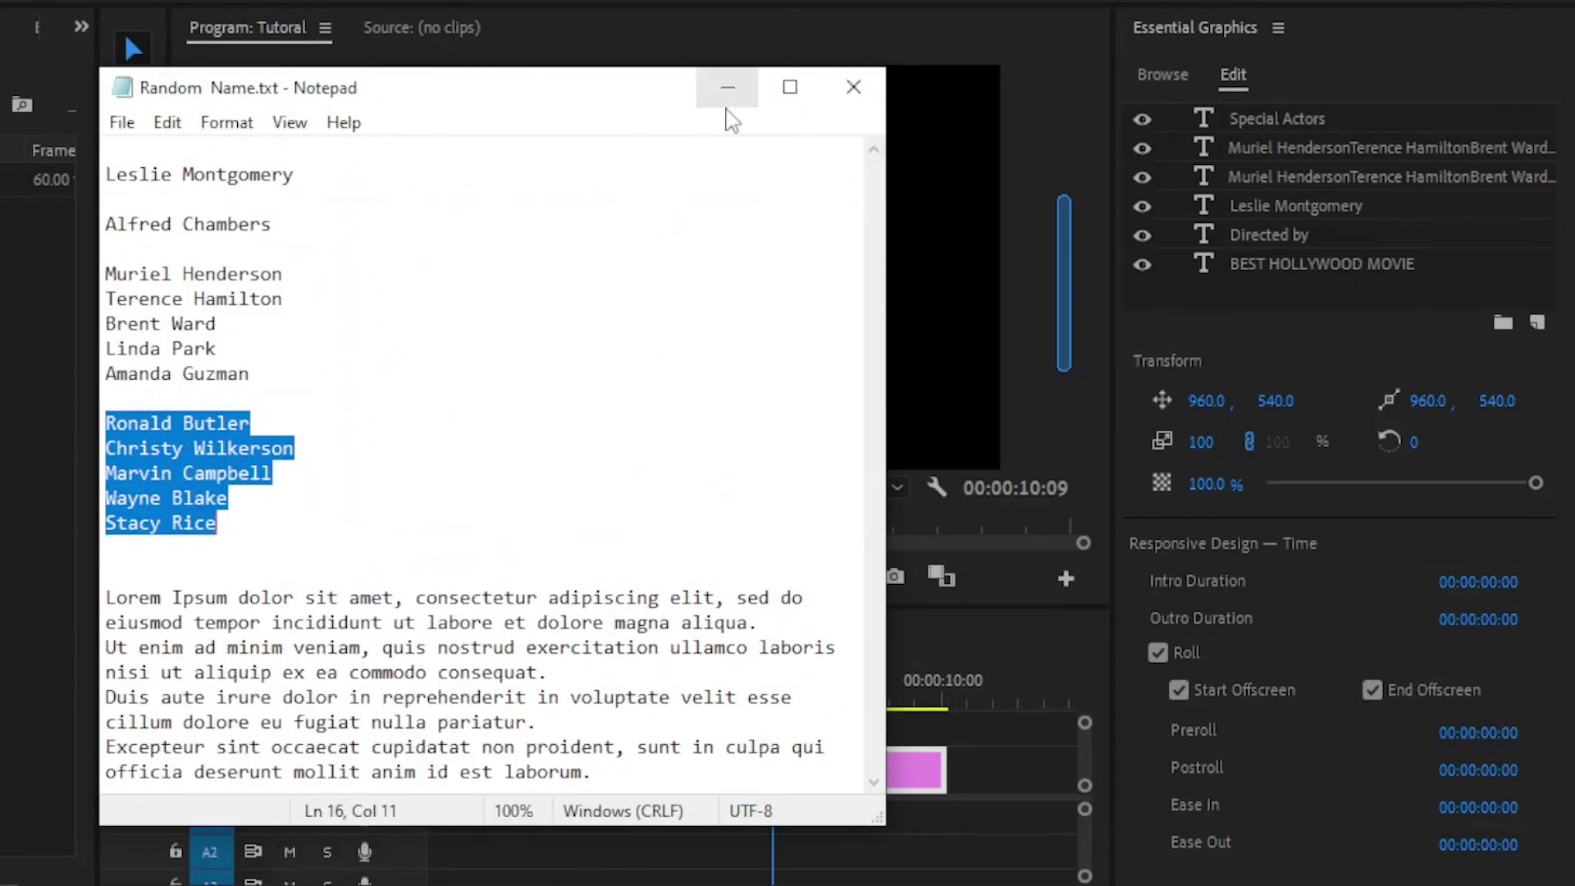
key("alt+Tab")
Replace the text of the light, left-aligned name list with the copied names and deselect the layer.
left_click(674, 326)
double_click(675, 326)
key("ctrl+v")
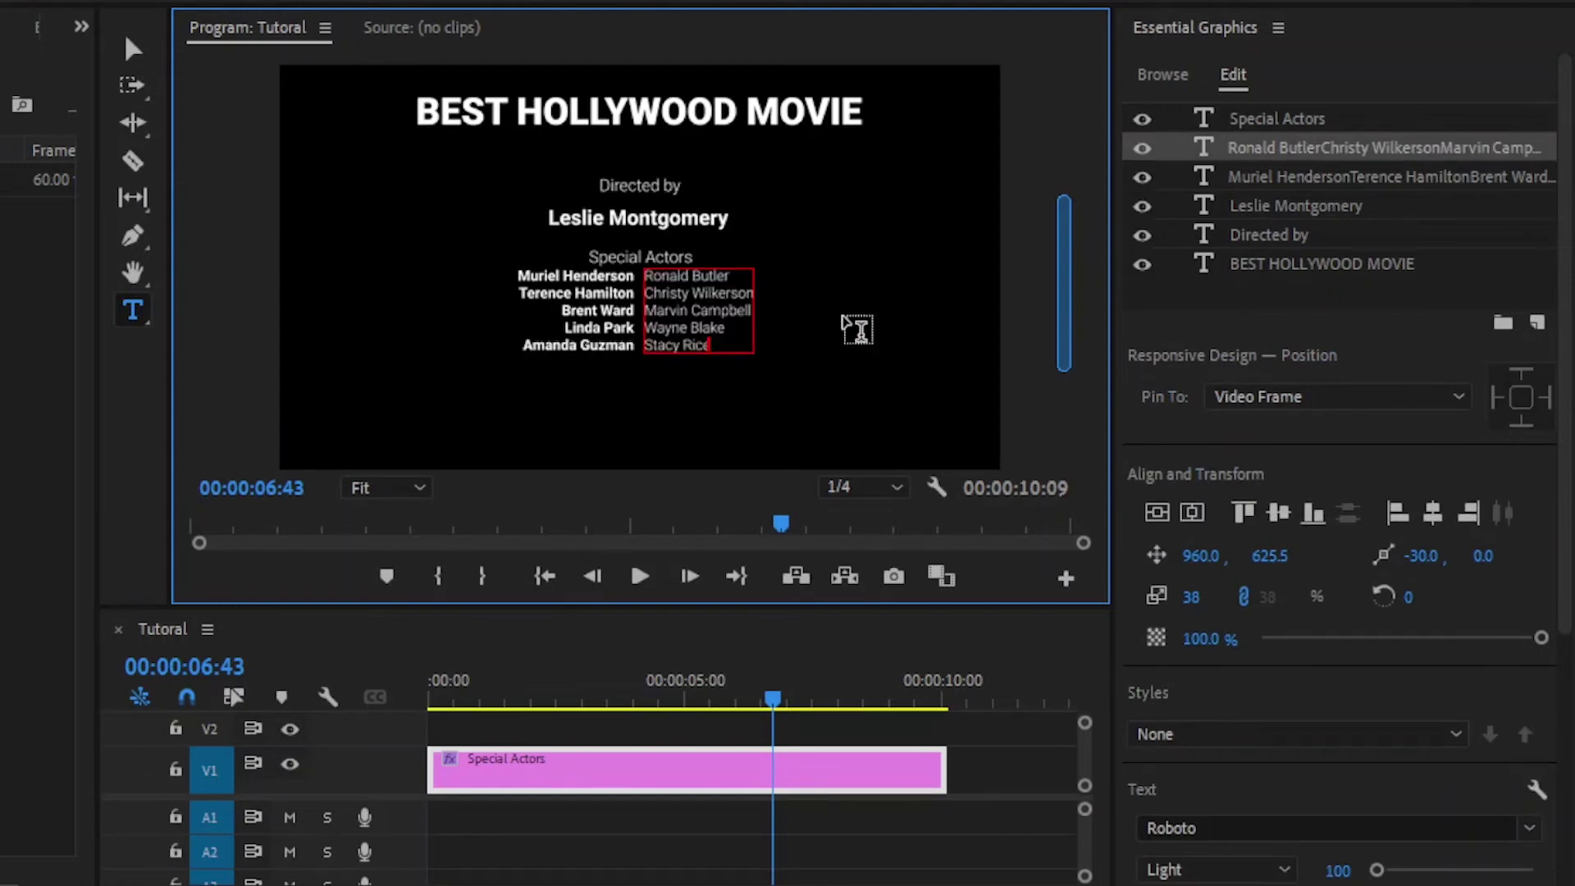
left_click(133, 49)
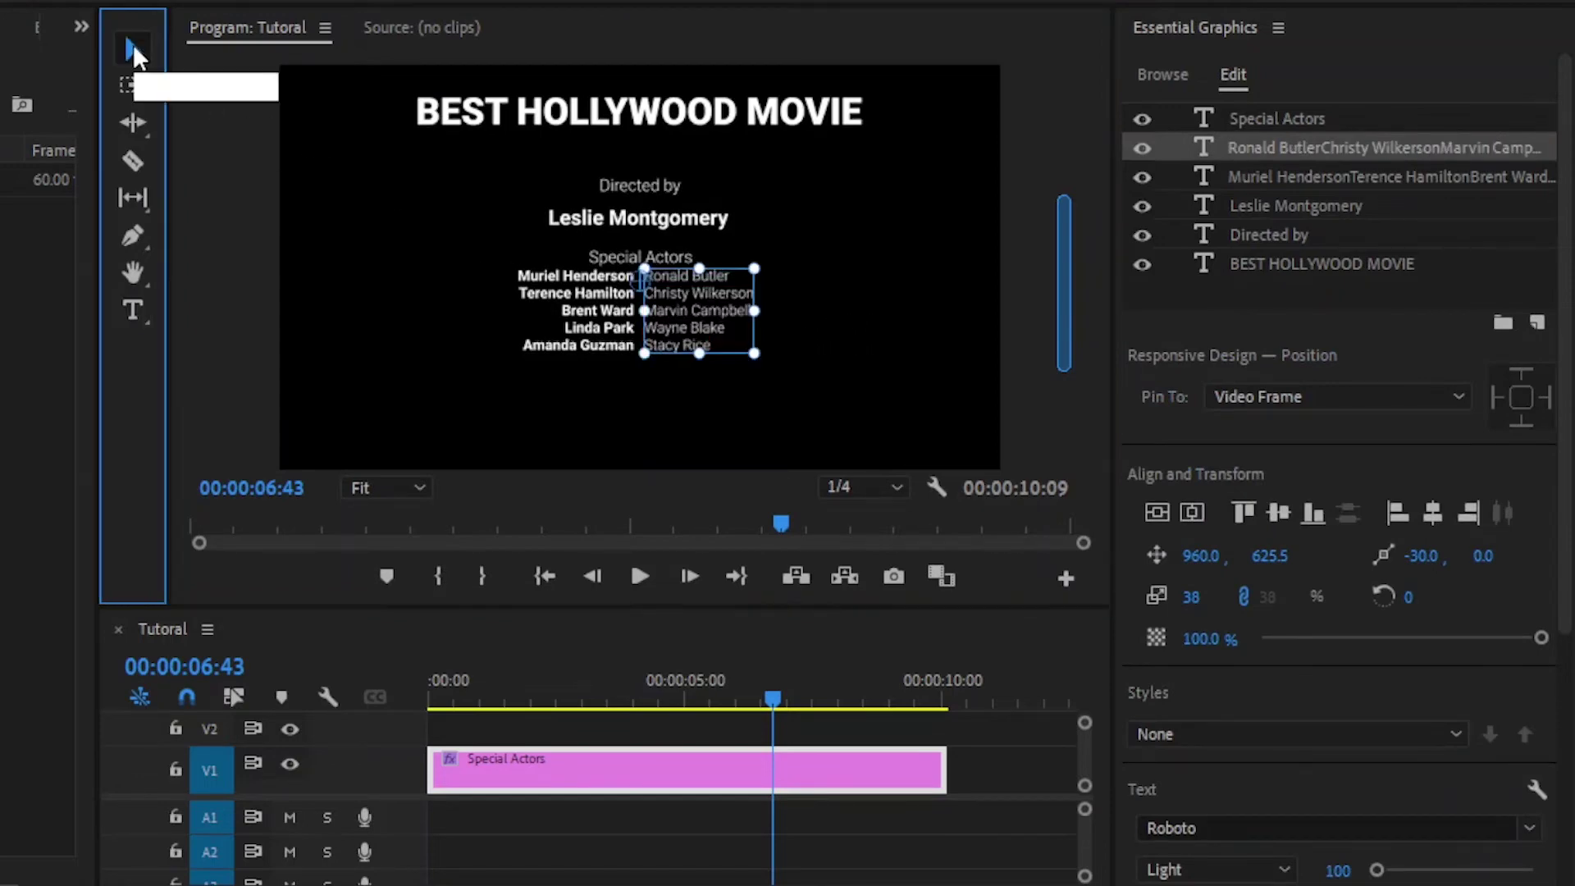
left_click(1186, 305)
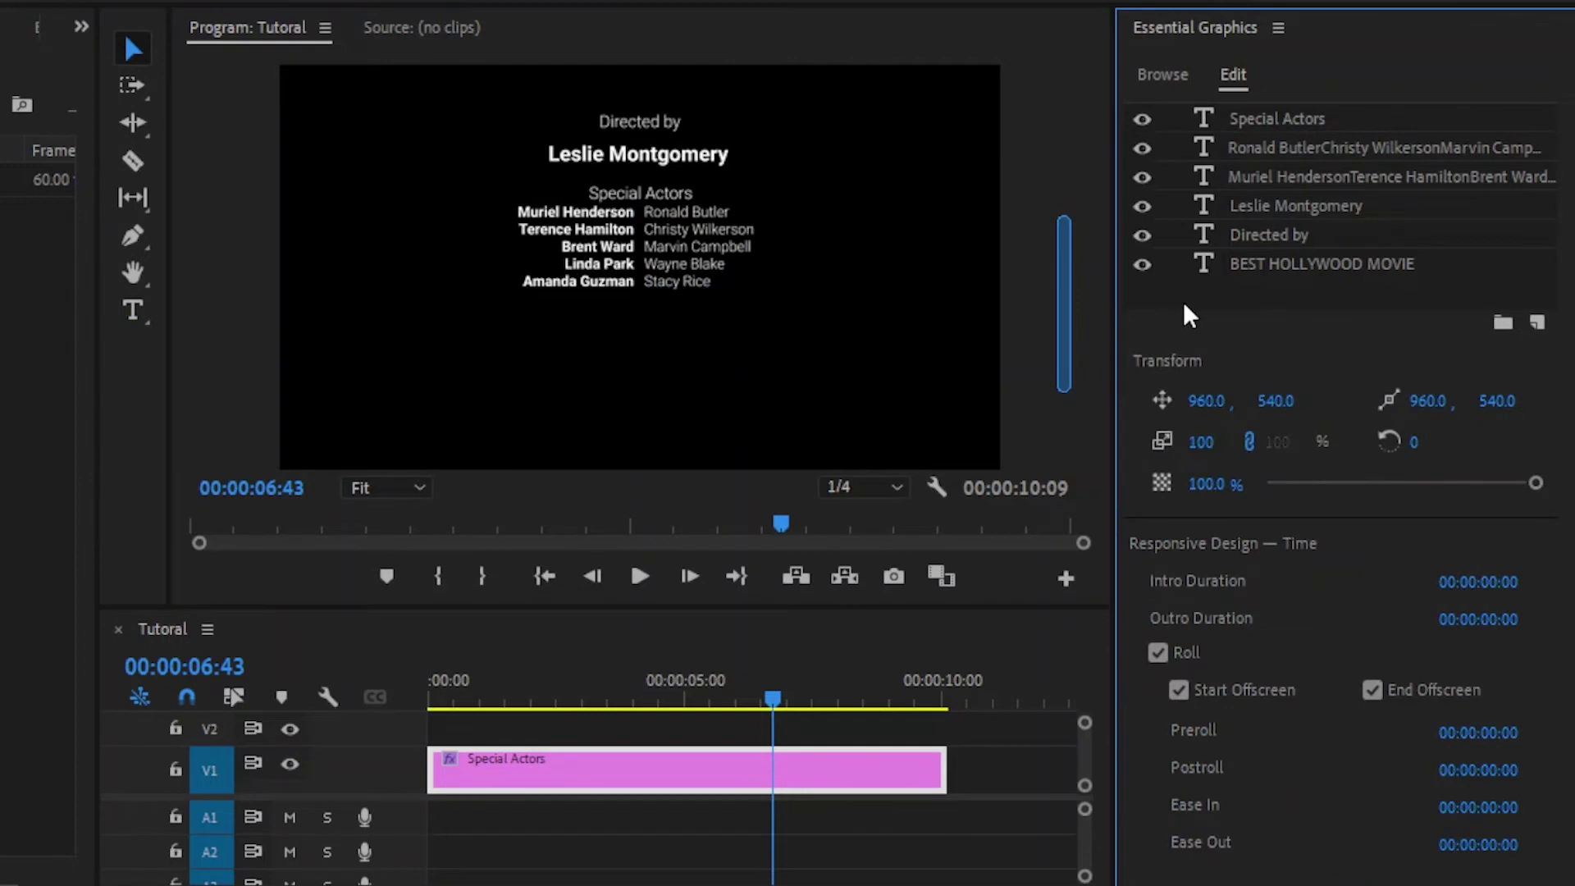
Switch to Notepad, copy the whole Lorem Ipsum passage from Random Name.txt and return to Premiere Pro.
left_click_drag(1065, 294, 1063, 268)
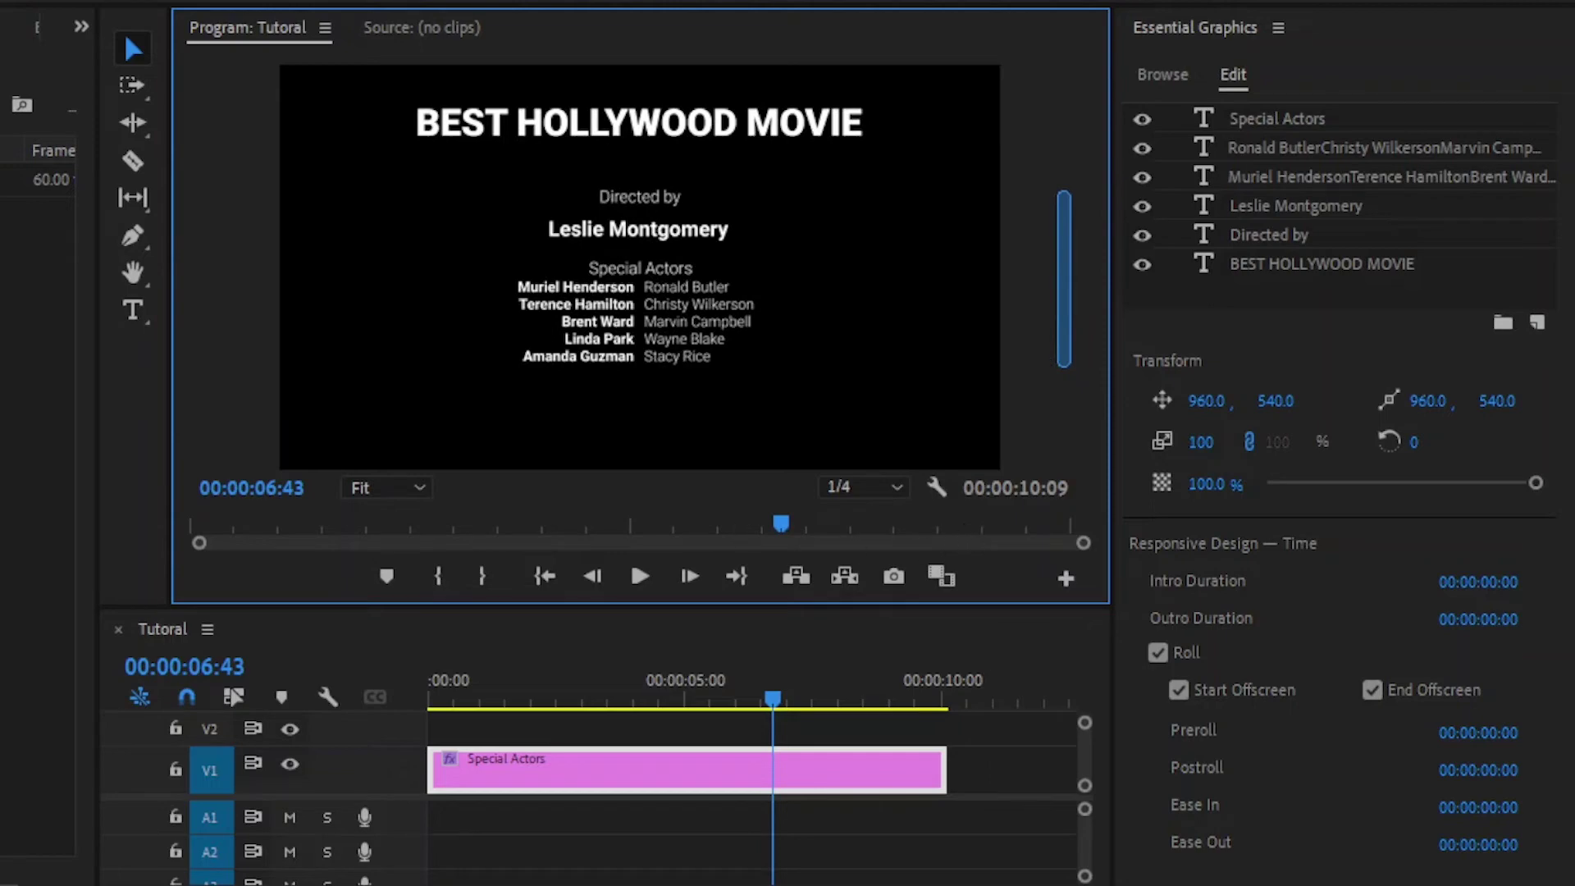
key("alt+Tab")
left_click_drag(107, 597, 592, 774)
right_click(458, 674)
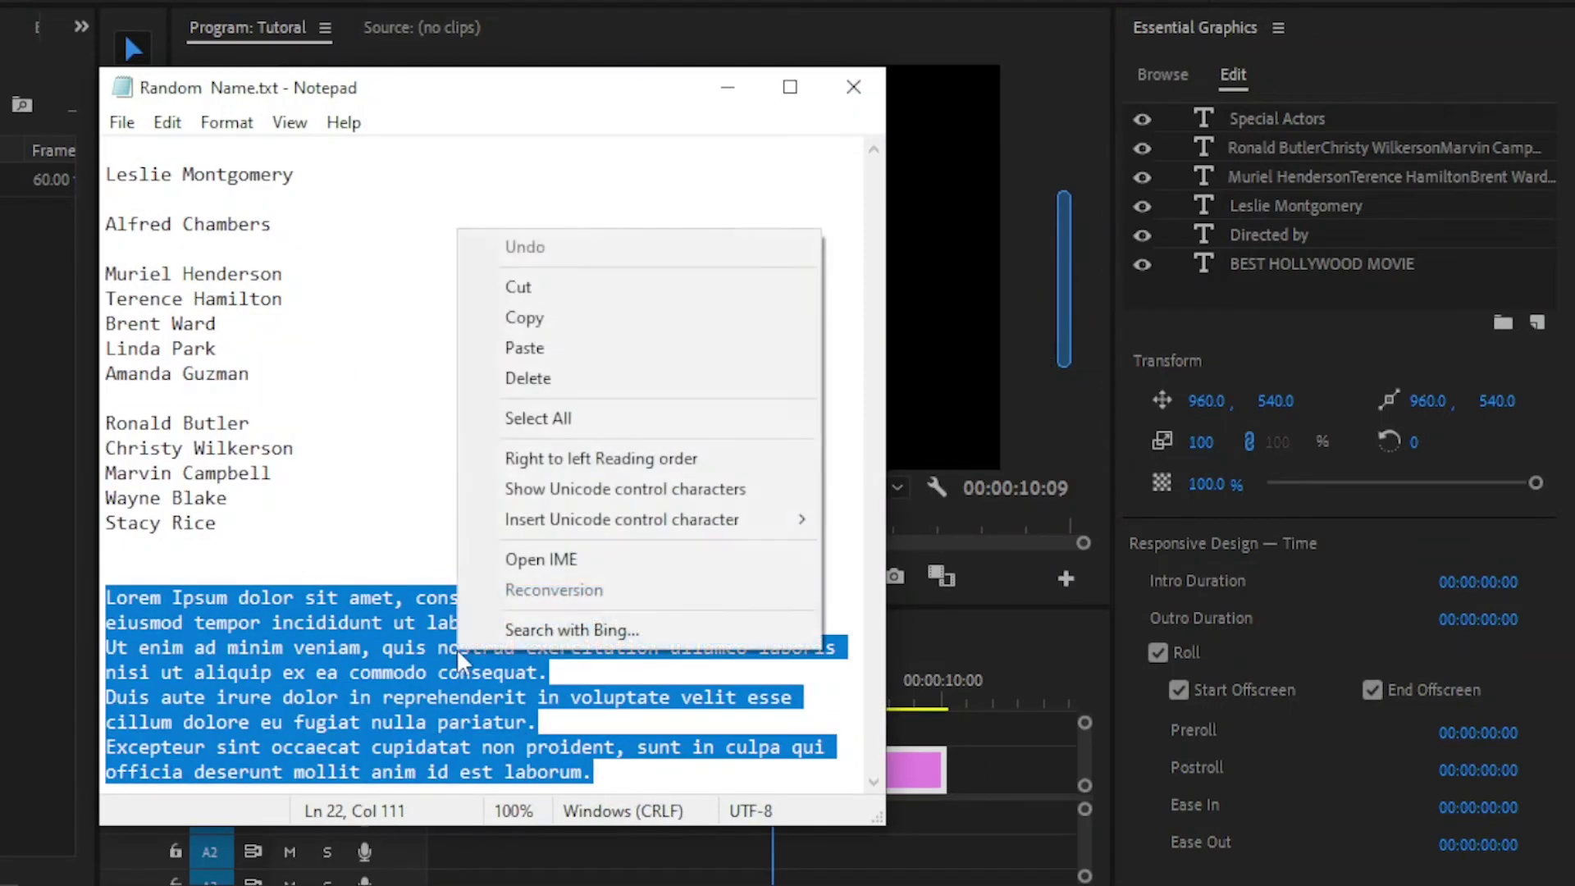
left_click(529, 319)
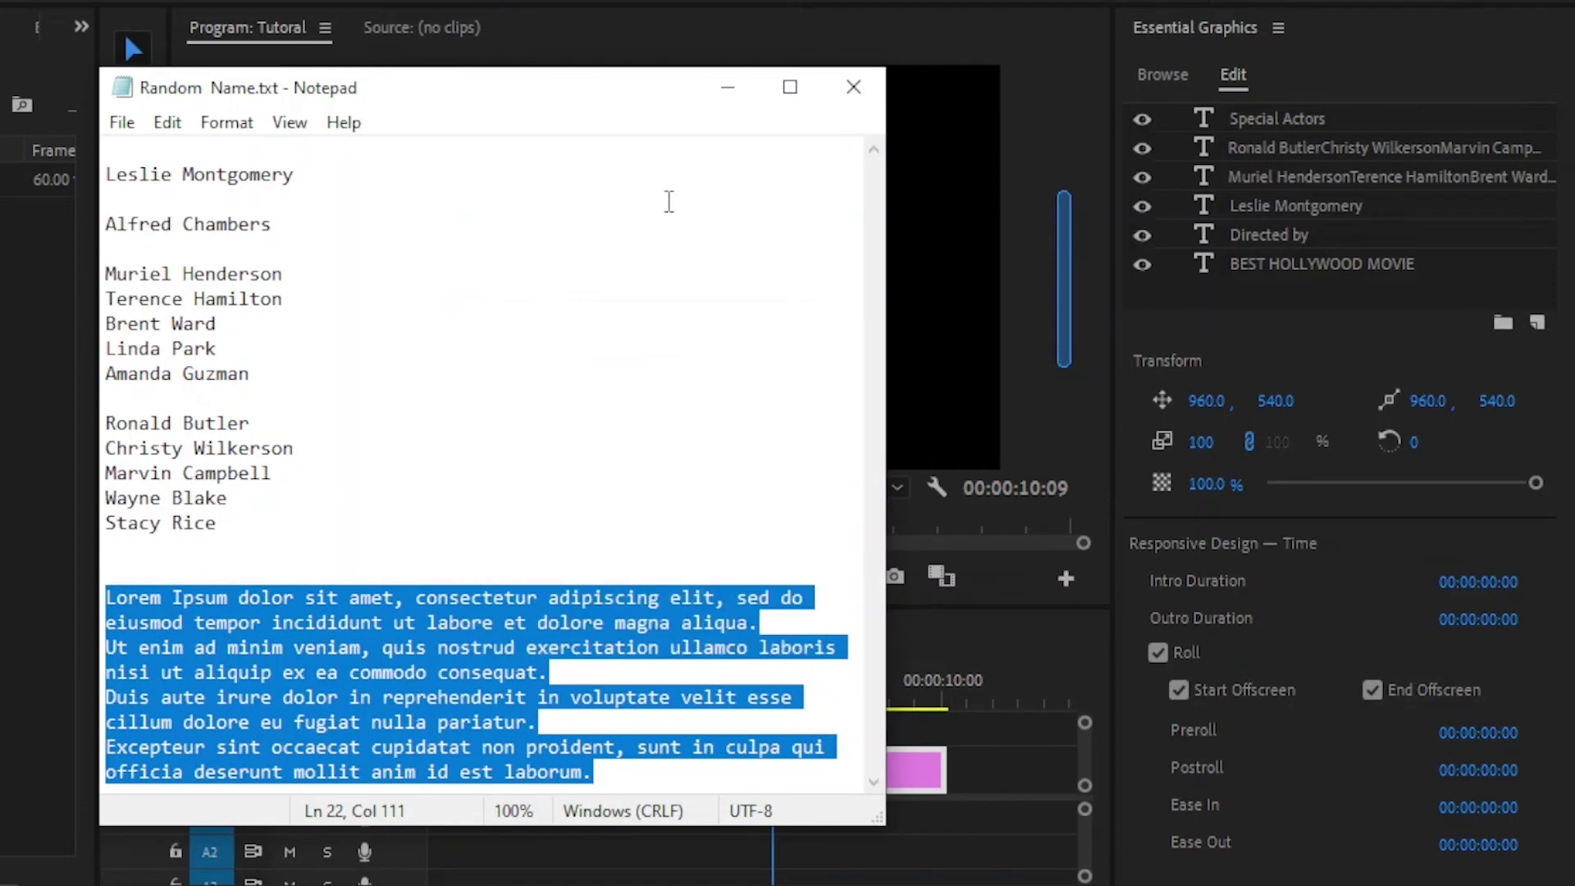
left_click(729, 89)
Add a text layer below the name lists at about 353, 988 containing the copied Lorem Ipsum passage.
left_click(134, 312)
left_click_drag(773, 699, 799, 700)
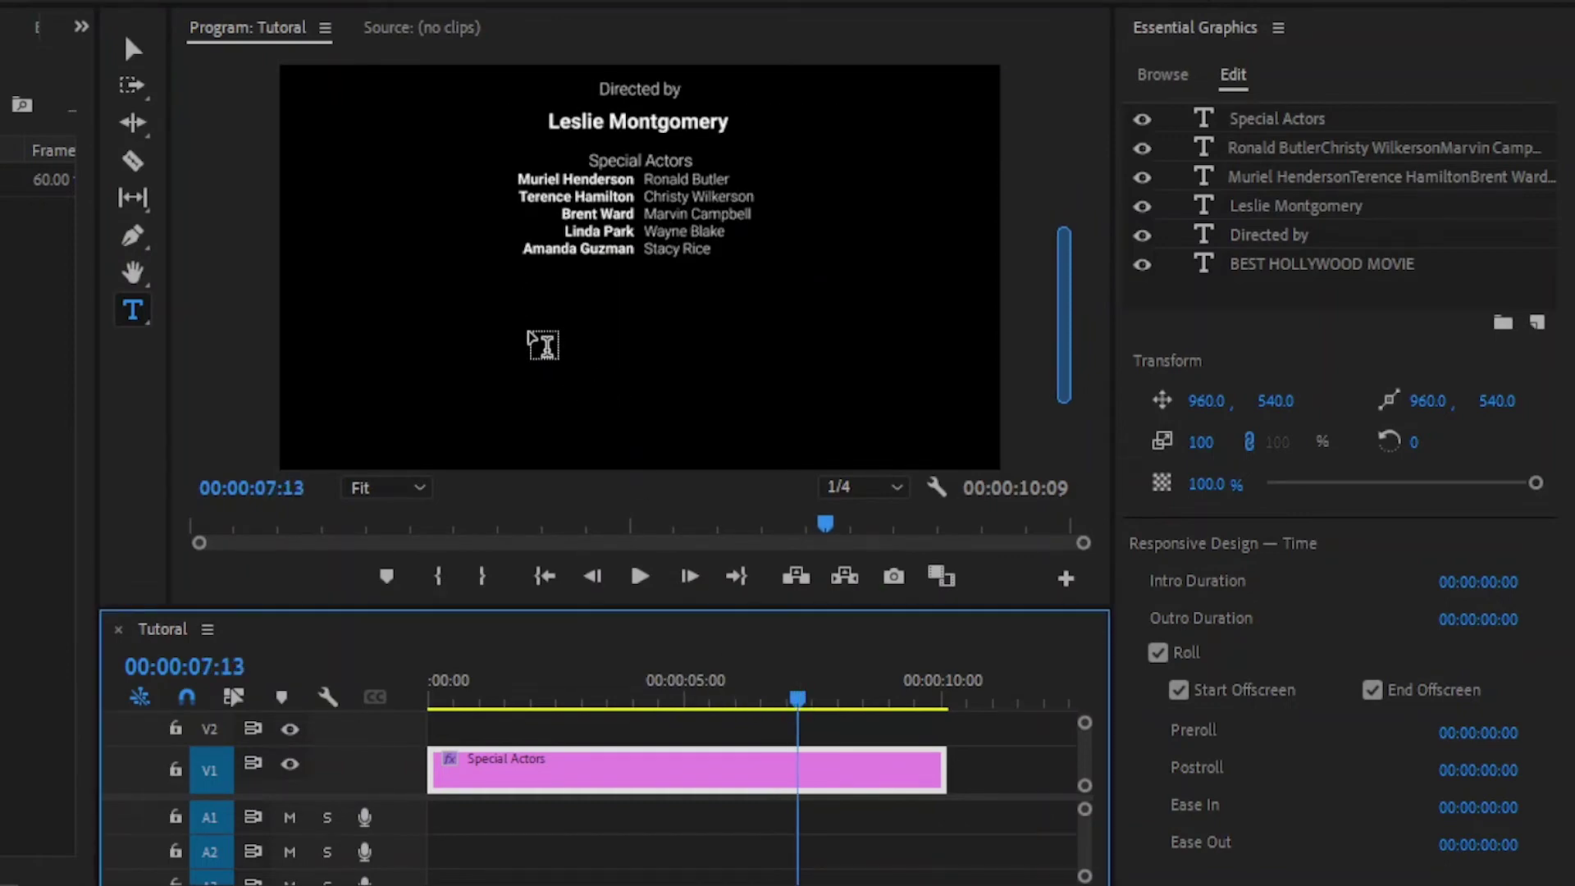
left_click(415, 328)
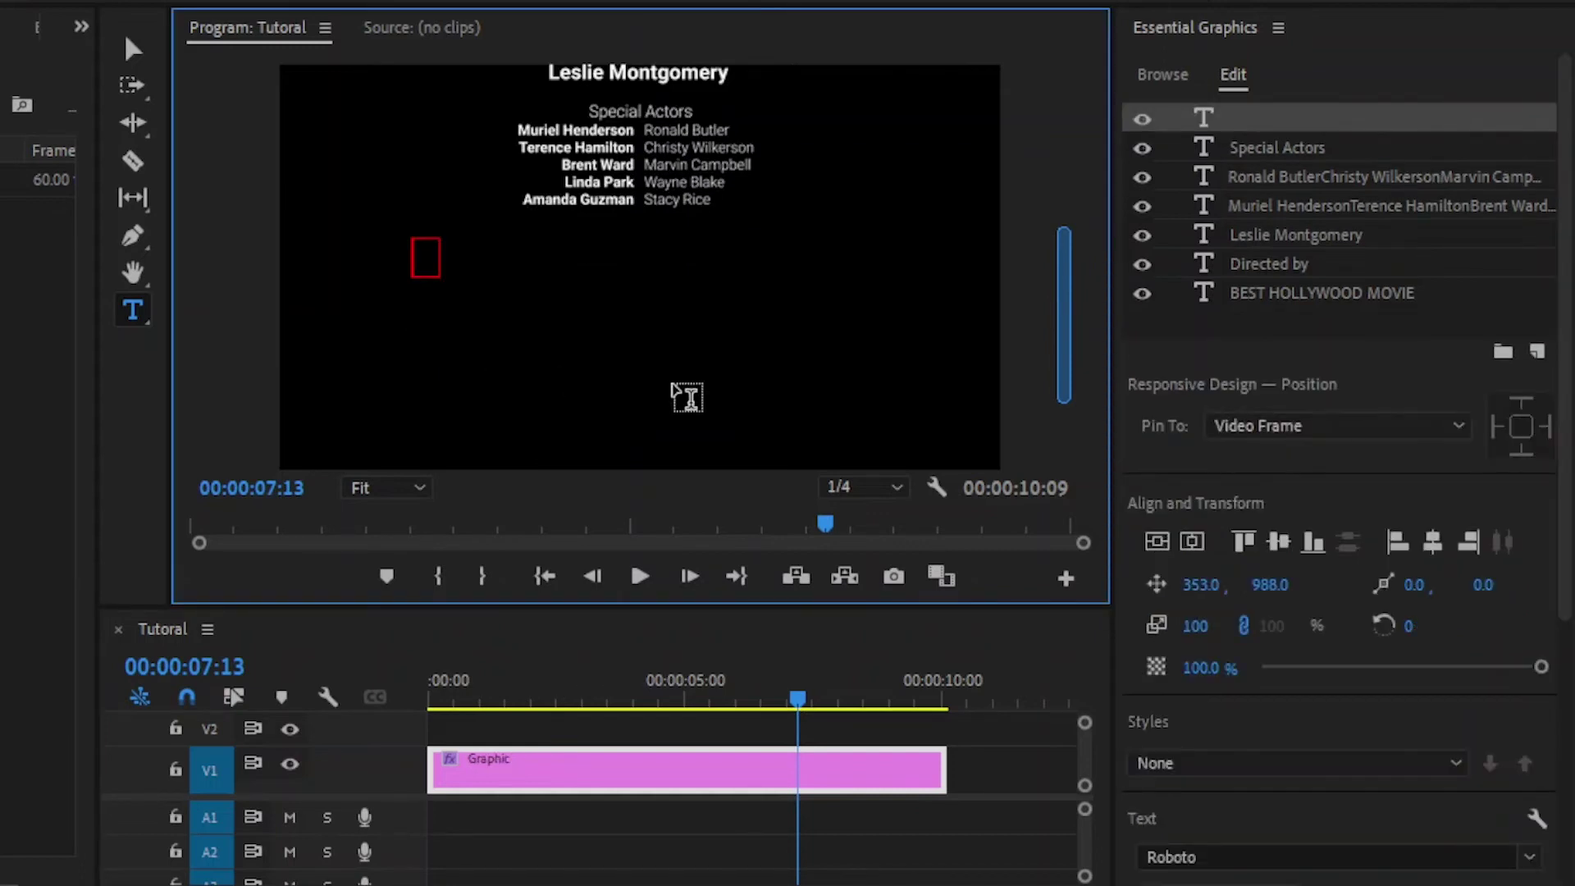
key("ctrl+v")
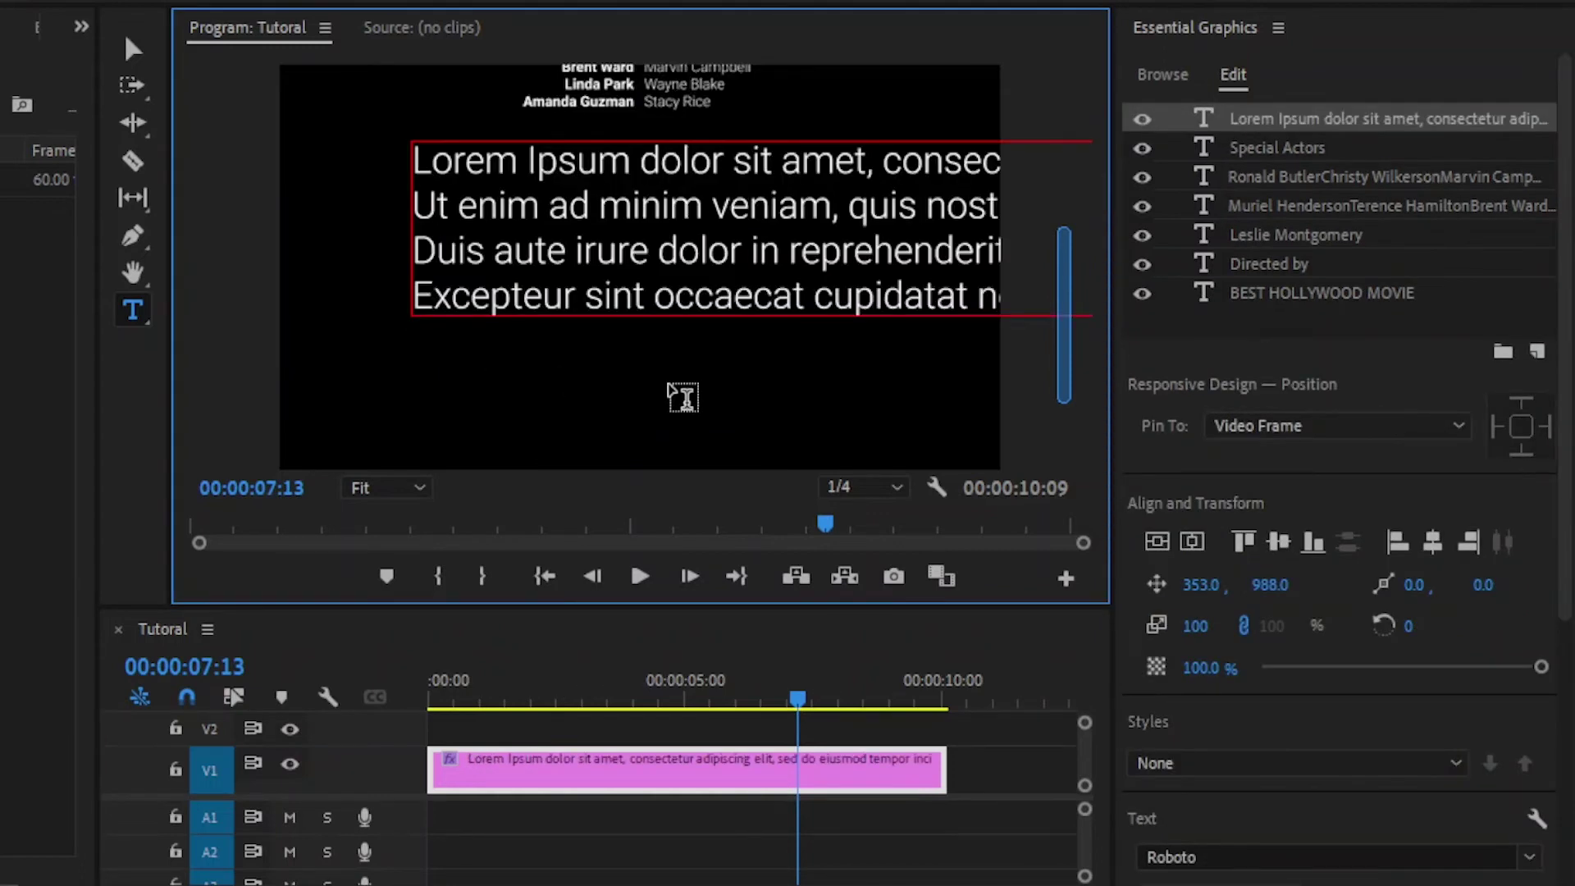
Centre-align the Lorem Ipsum text, scale it to 37 and place it beneath the name lists at about 969.9, 940.4.
left_click(132, 51)
left_click_drag(854, 250, 646, 261)
left_click_drag(225, 306, 1173, 246)
scroll(1173, 246, "down", 2)
left_click_drag(381, 260, 794, 241)
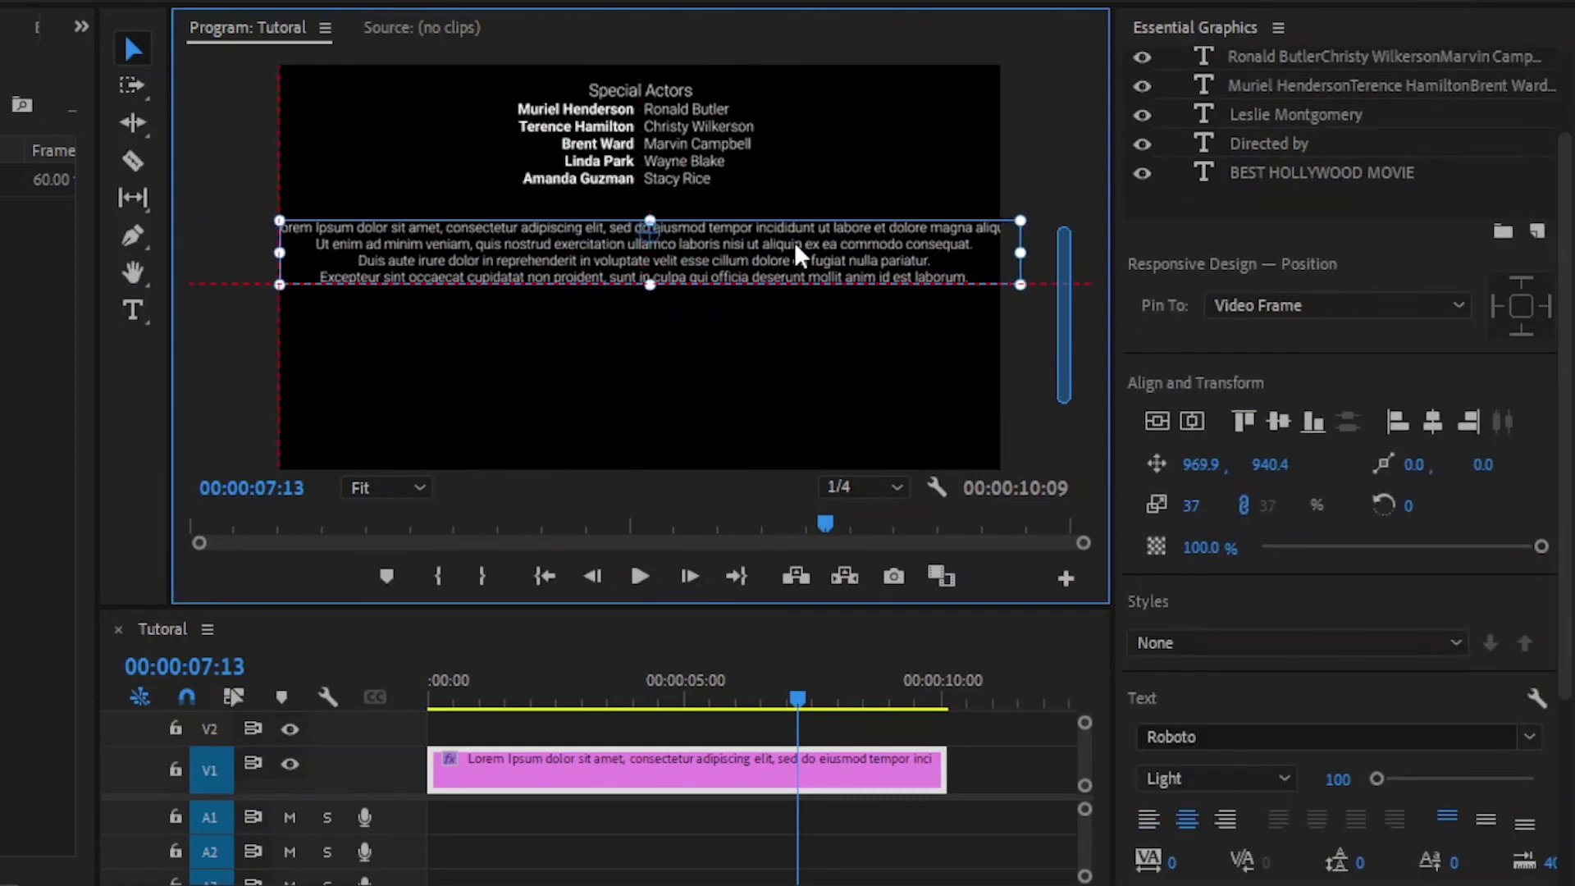
Scale the Lorem Ipsum text down to 27, reposition it to about 960.8, 929.0 and deselect it.
left_click_drag(1020, 218, 943, 236)
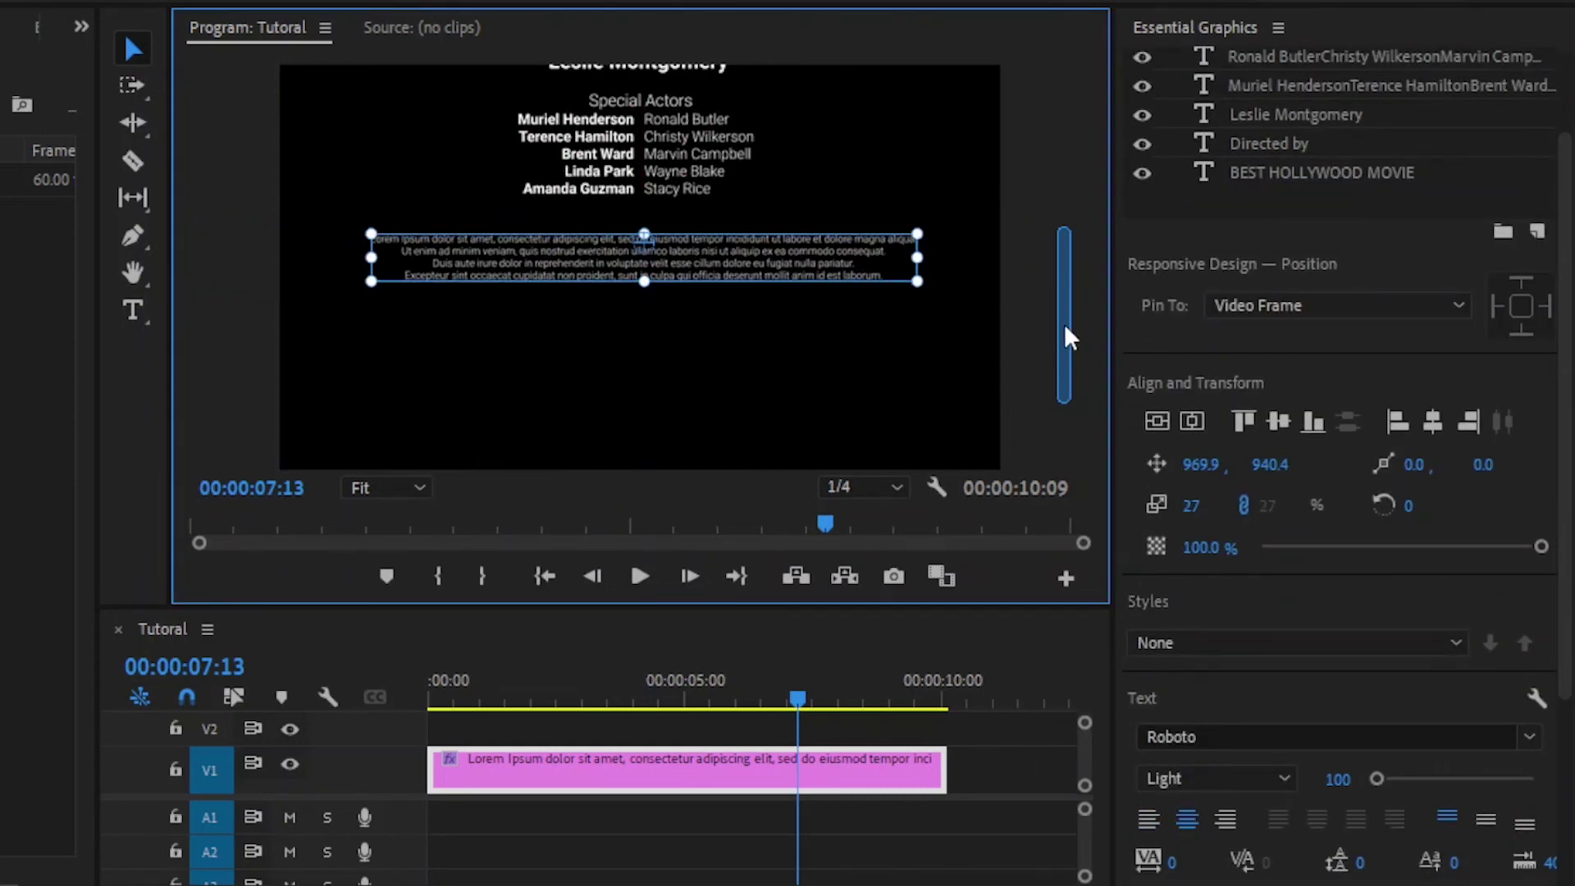
left_click_drag(1065, 323, 1055, 292)
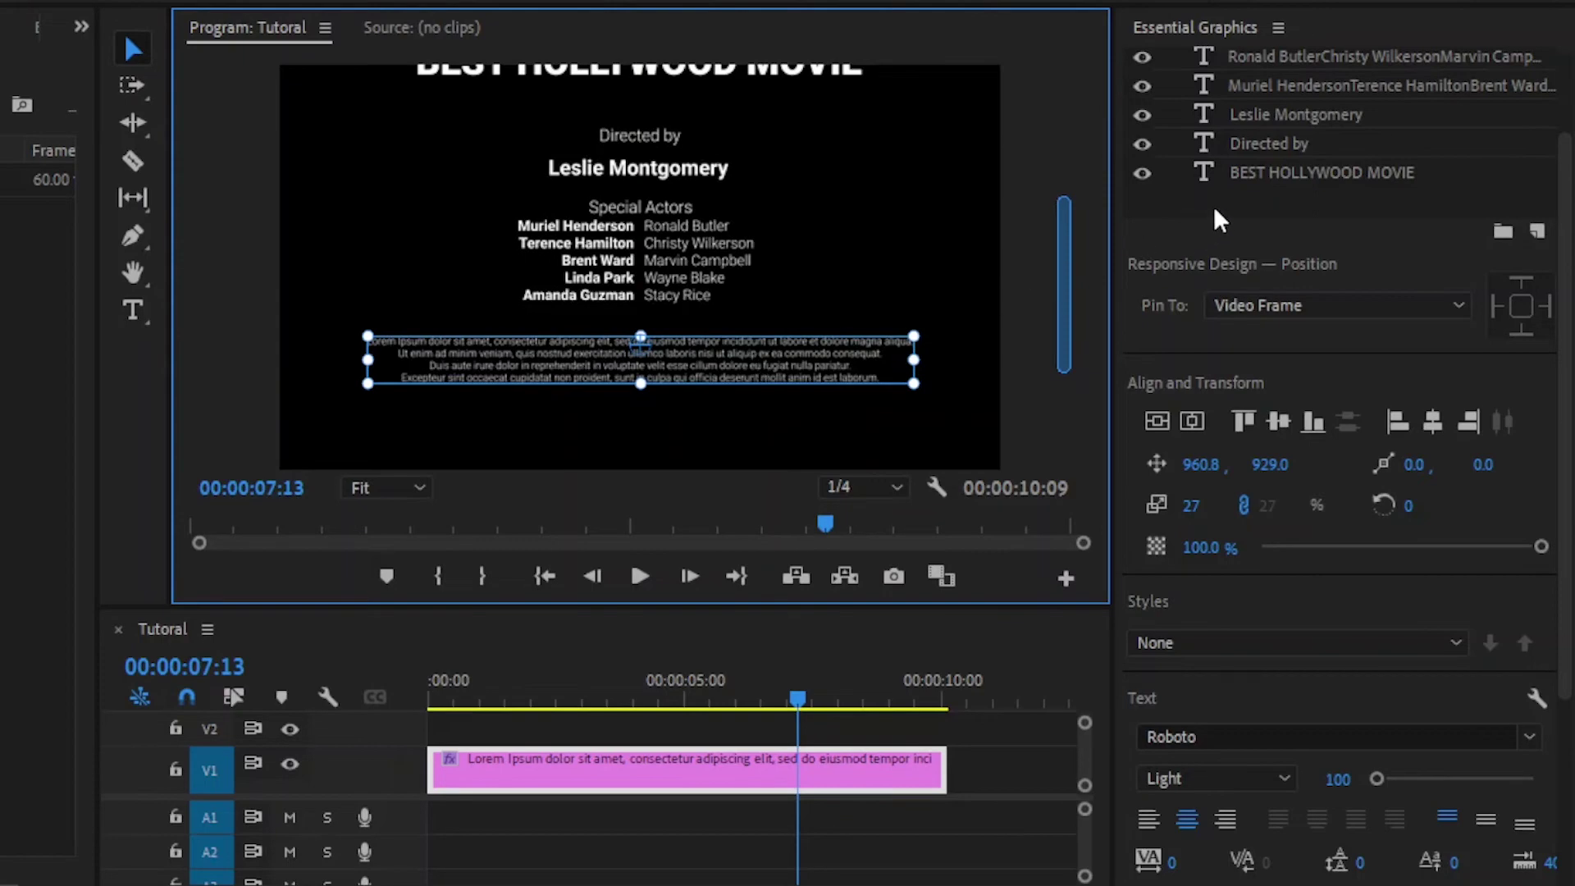
left_click(1214, 210)
With the playhead at 00:00:04:56, raise the Lorem Ipsum text to a vertical position of about 872 and deselect it.
left_click_drag(786, 702, 682, 712)
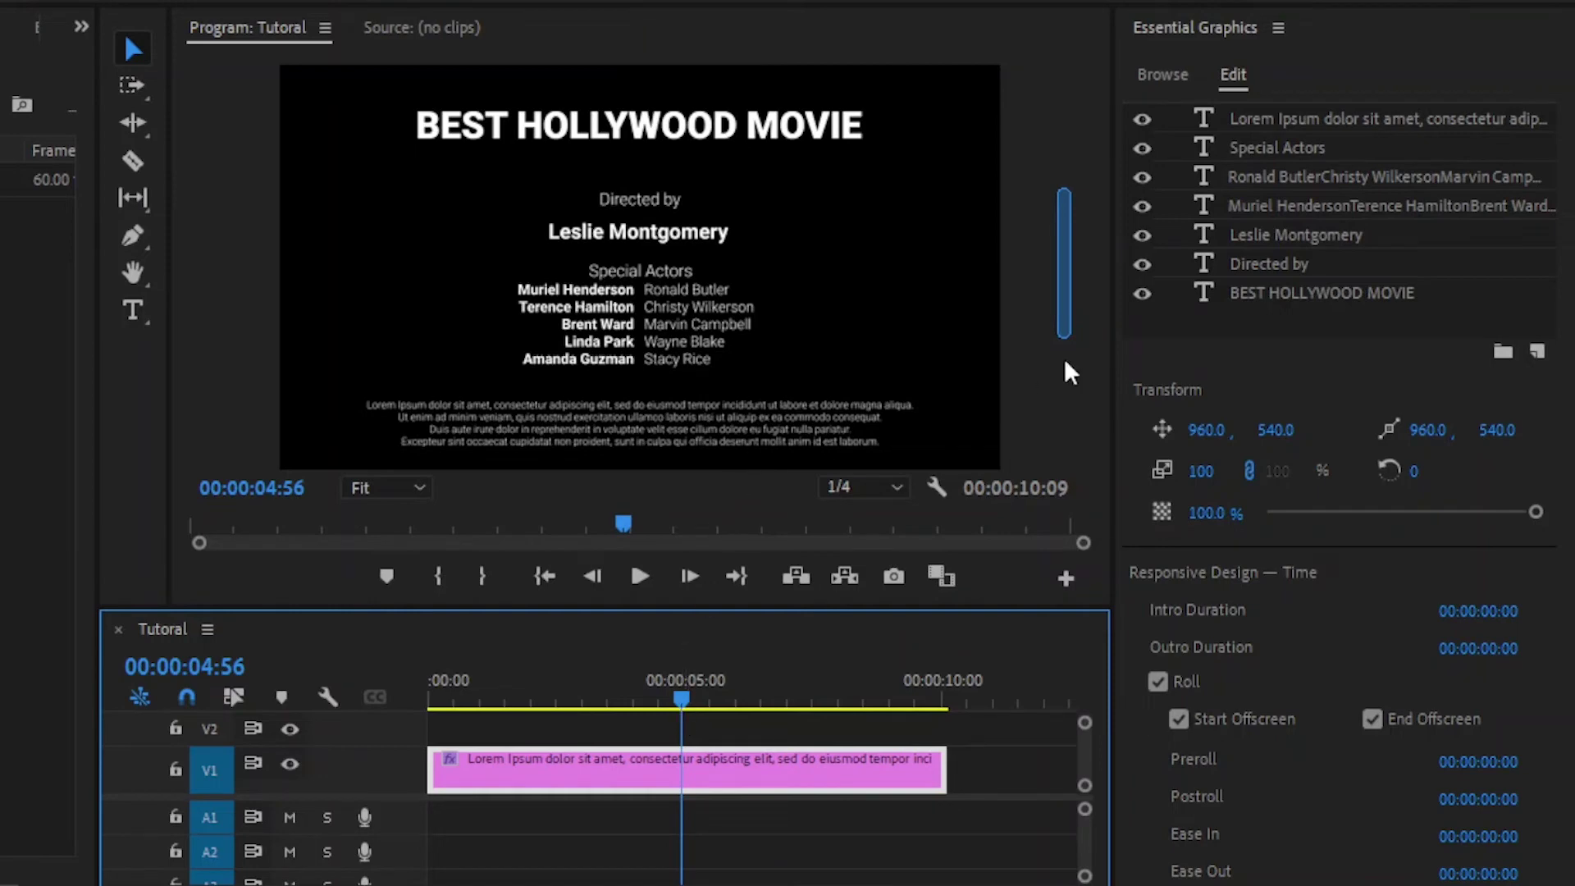
left_click(1290, 119)
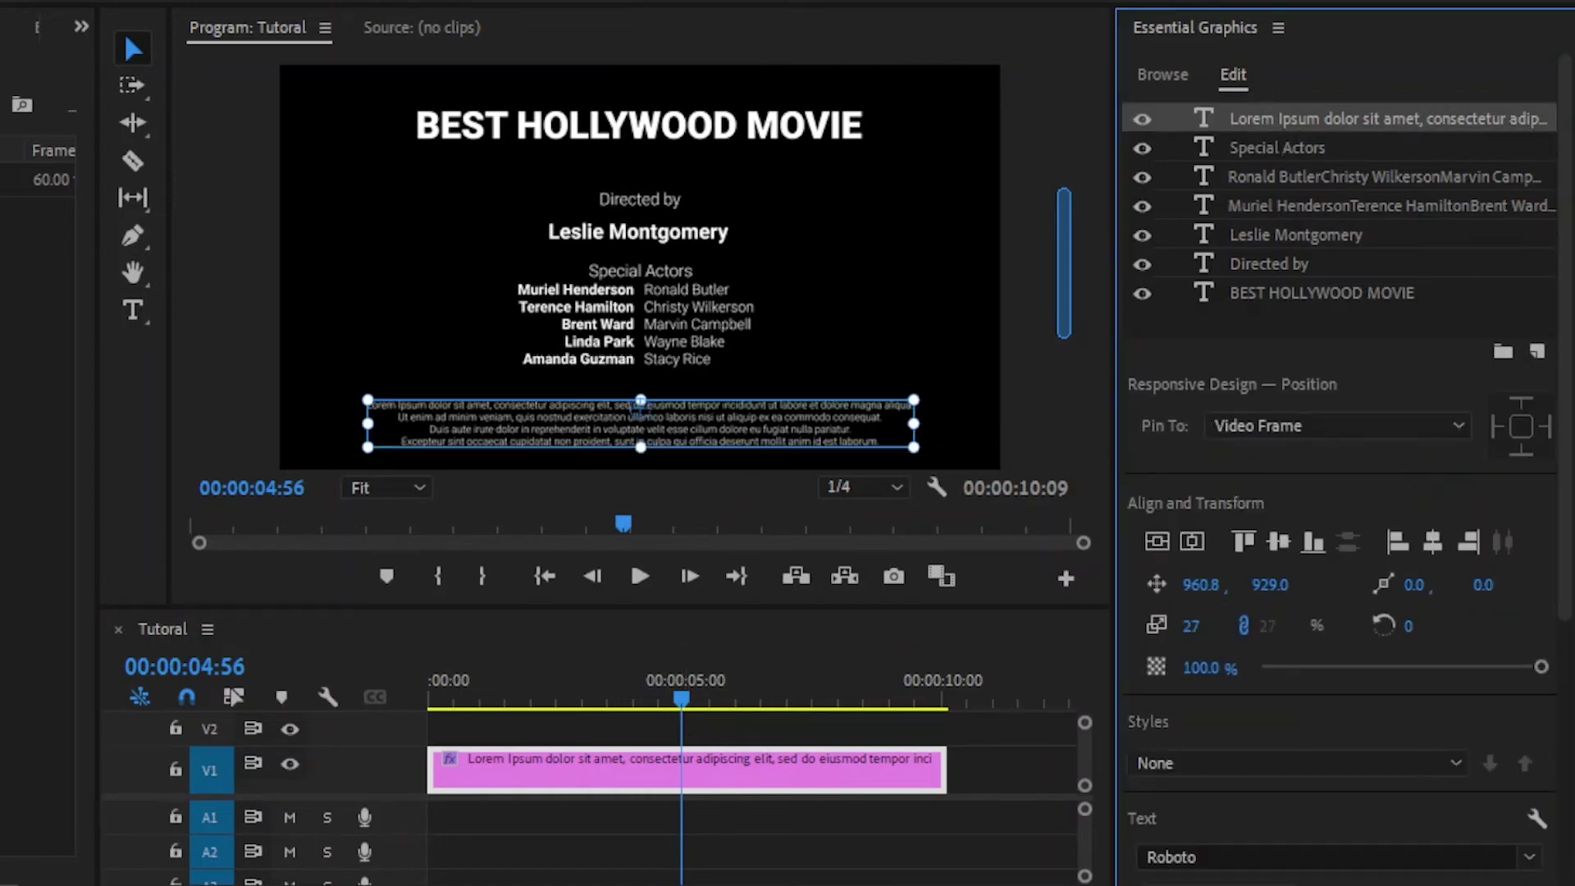
left_click_drag(641, 406, 641, 395)
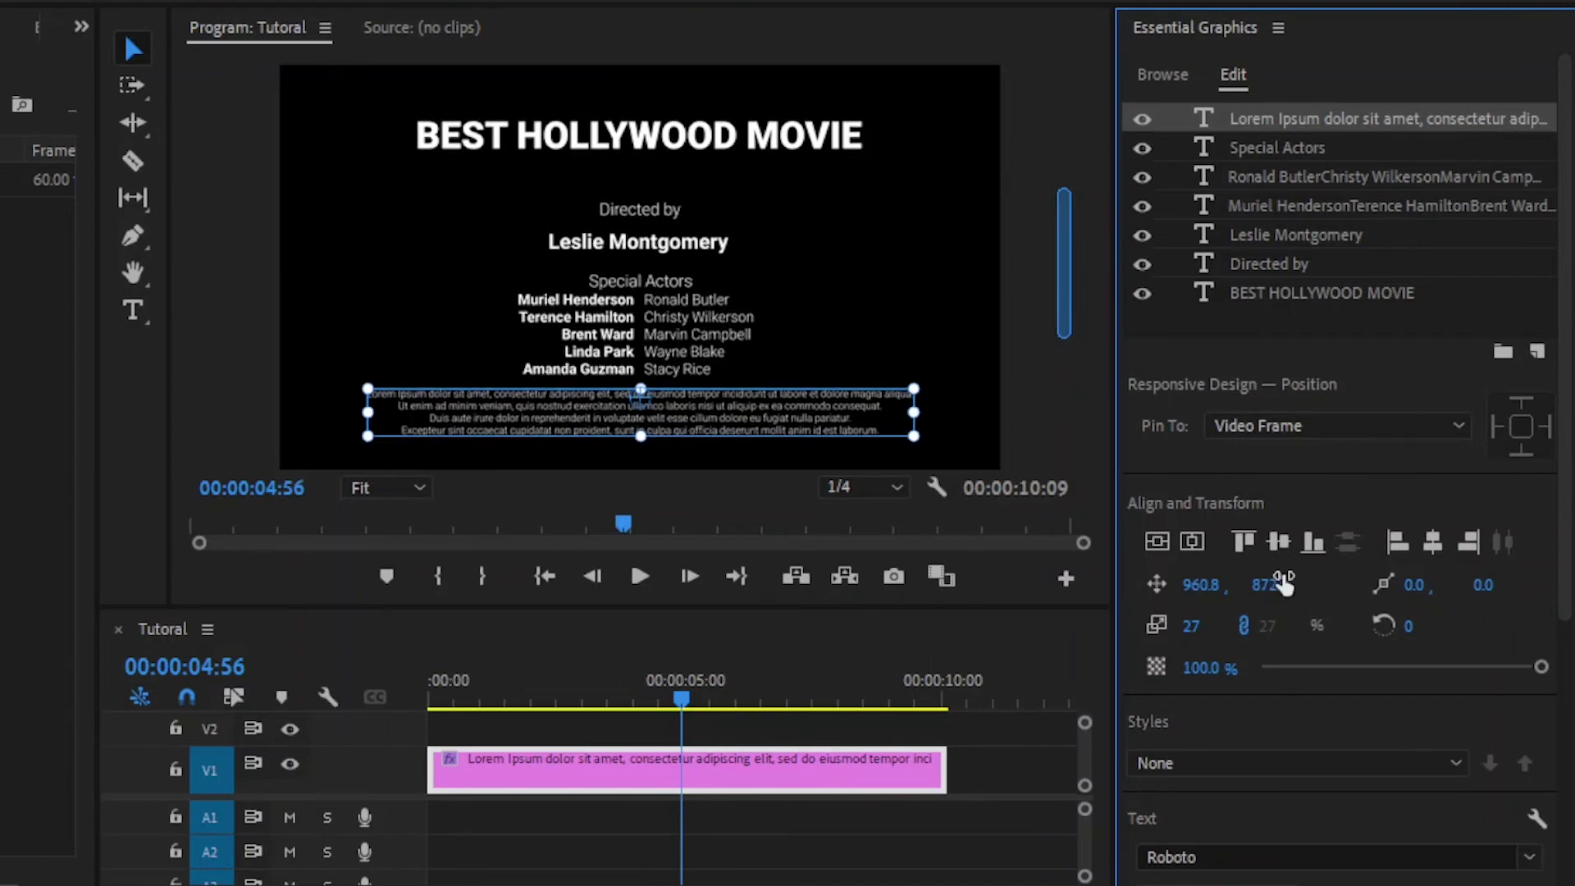
left_click(1243, 330)
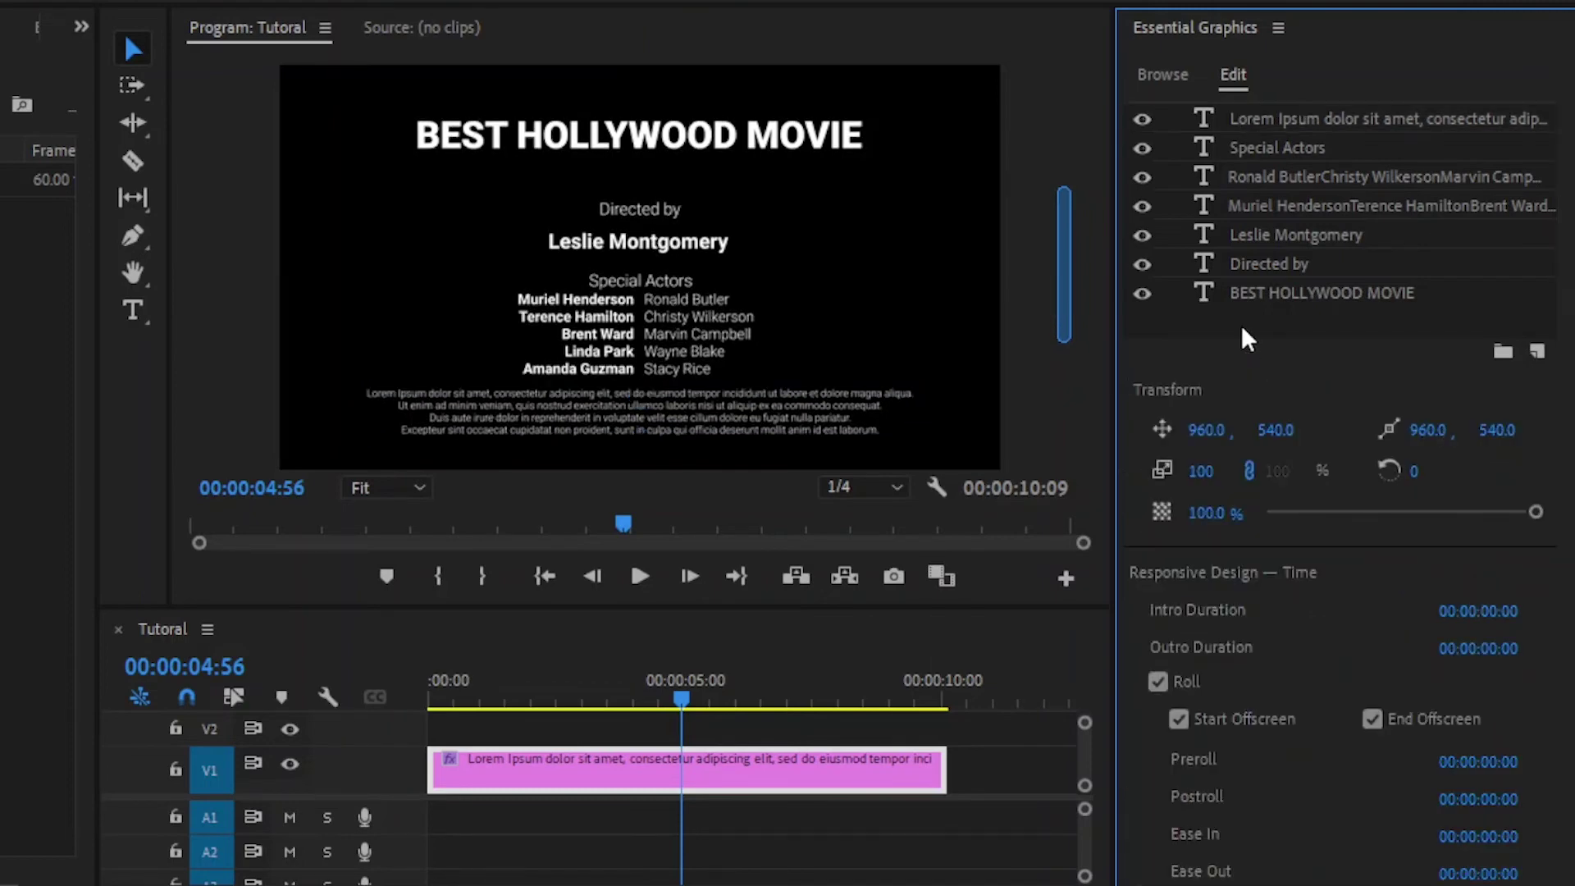
With the playhead at 00:00:07:47, add White Transparent Logo.png from file as a new layer in the credits graphic.
left_click_drag(689, 696, 827, 696)
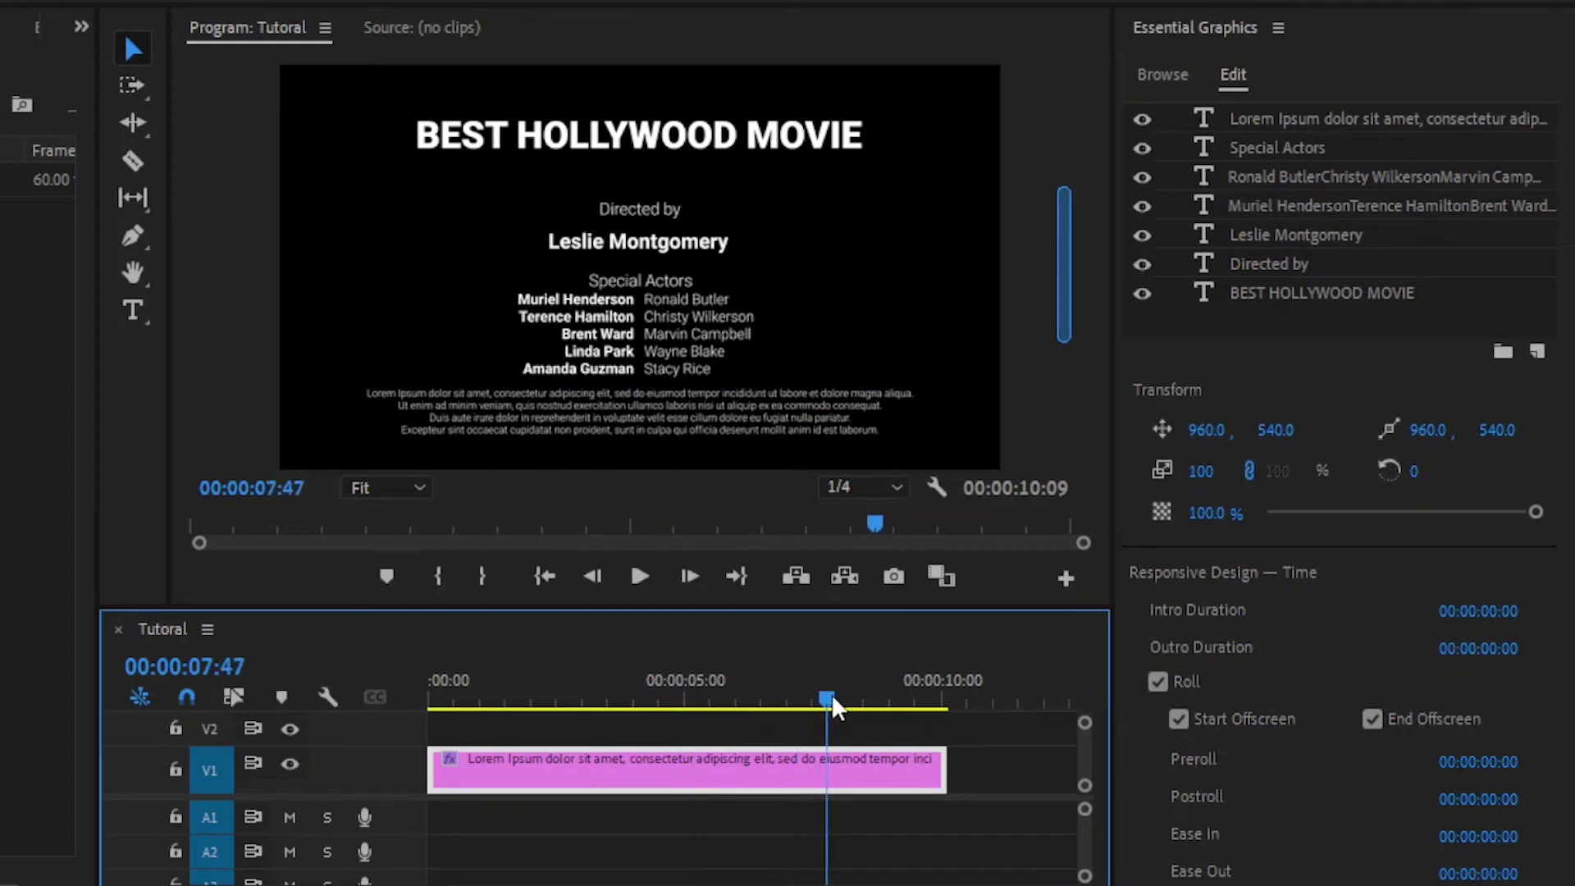
left_click(1539, 355)
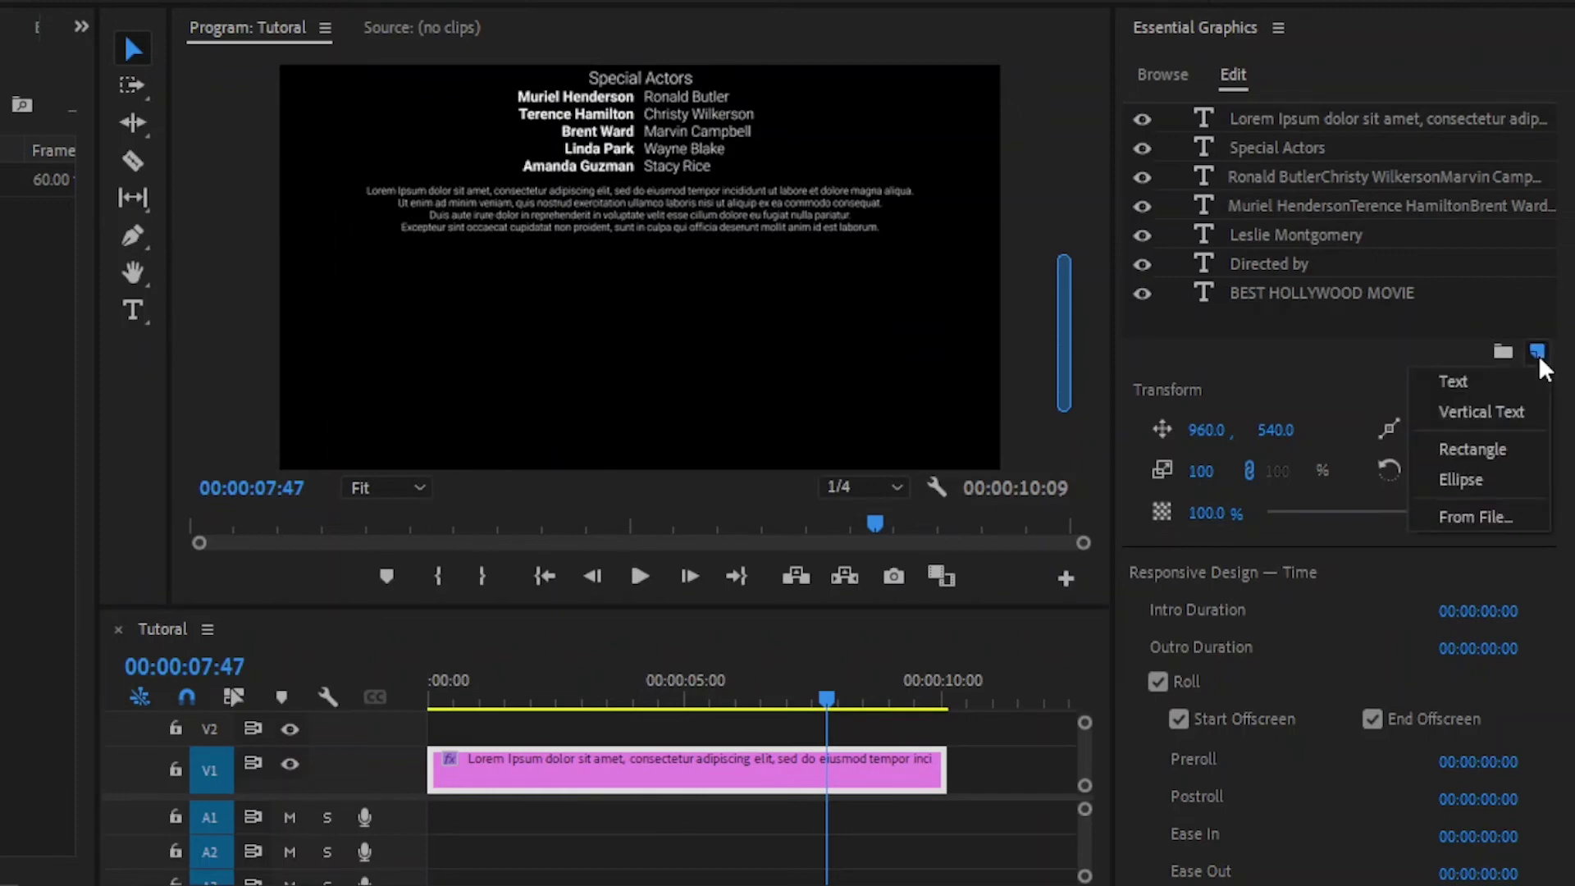
left_click(1476, 519)
left_click(168, 205)
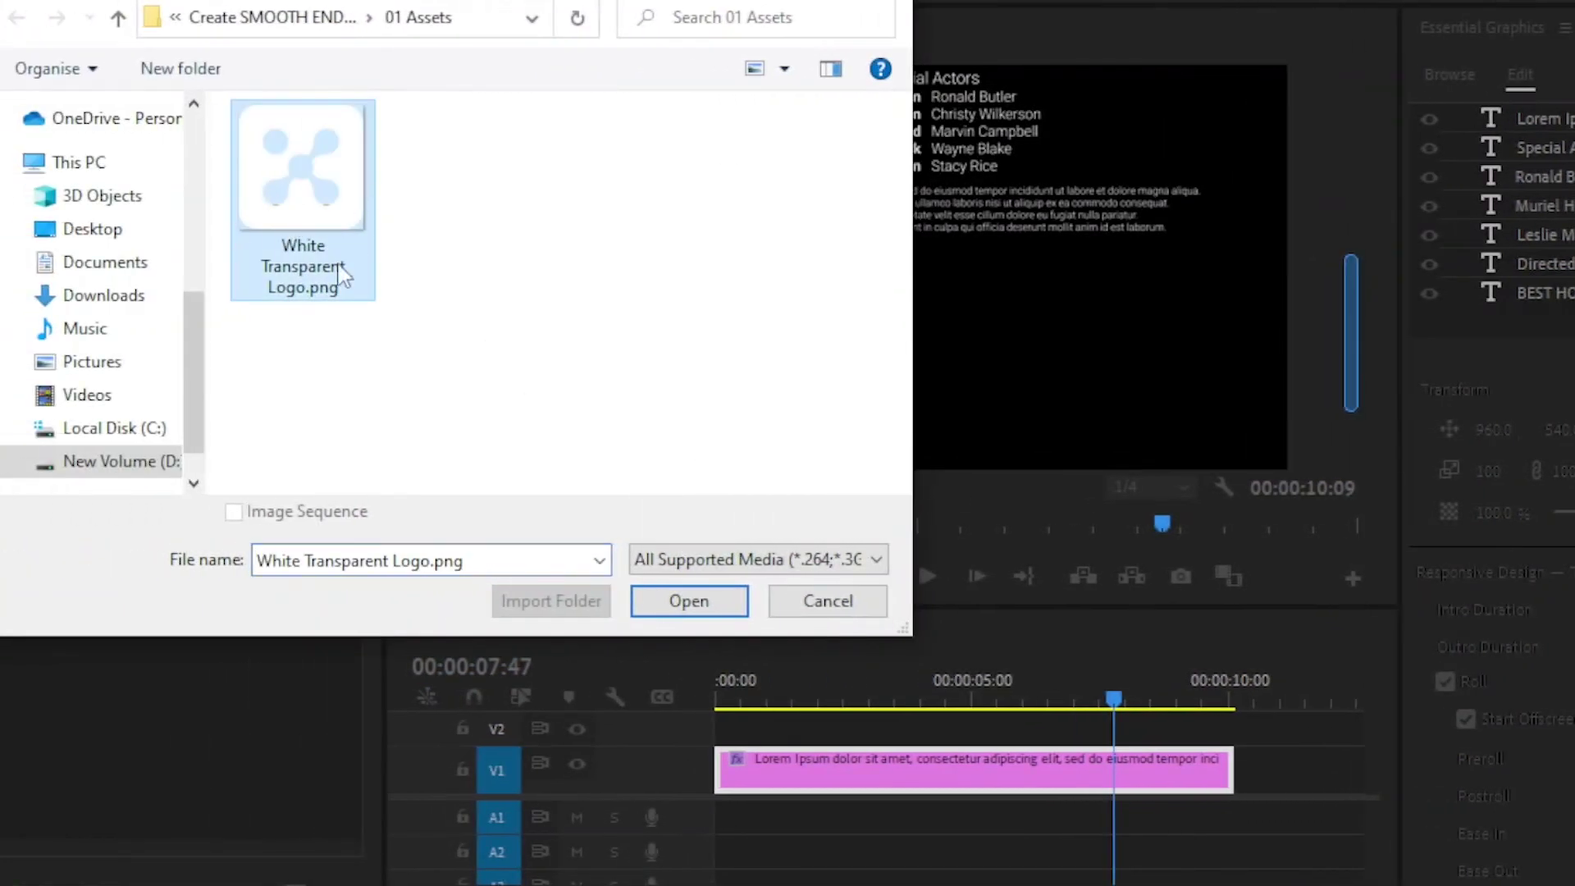
left_click(656, 601)
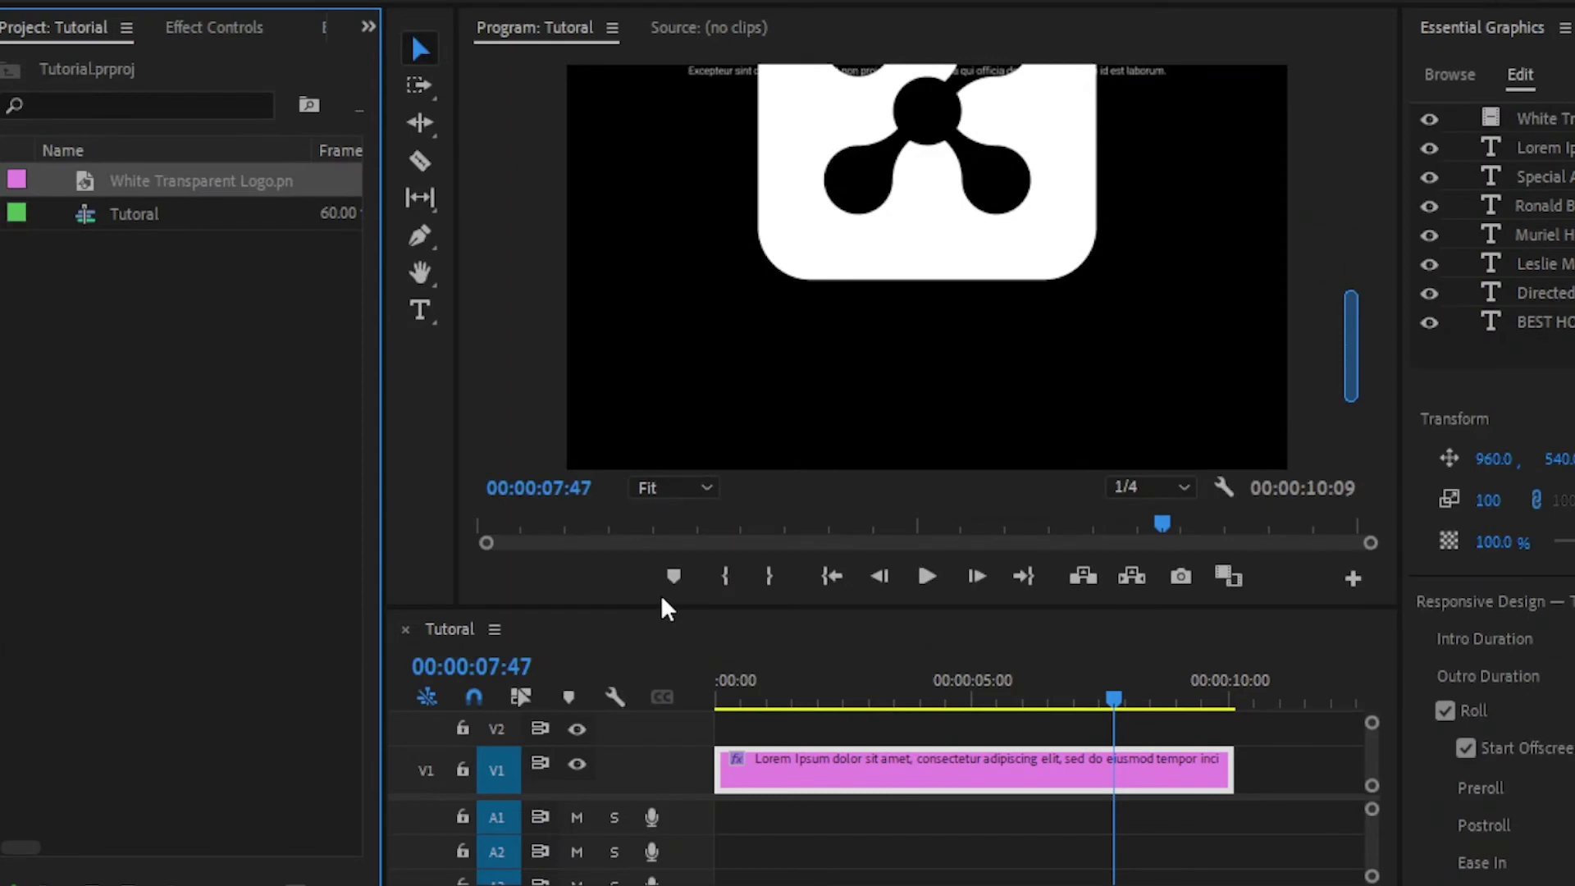
Scale the logo layer down to 27 and centre it beneath the Lorem Ipsum paragraph at about 962.9, 1131.9.
left_click(1525, 120)
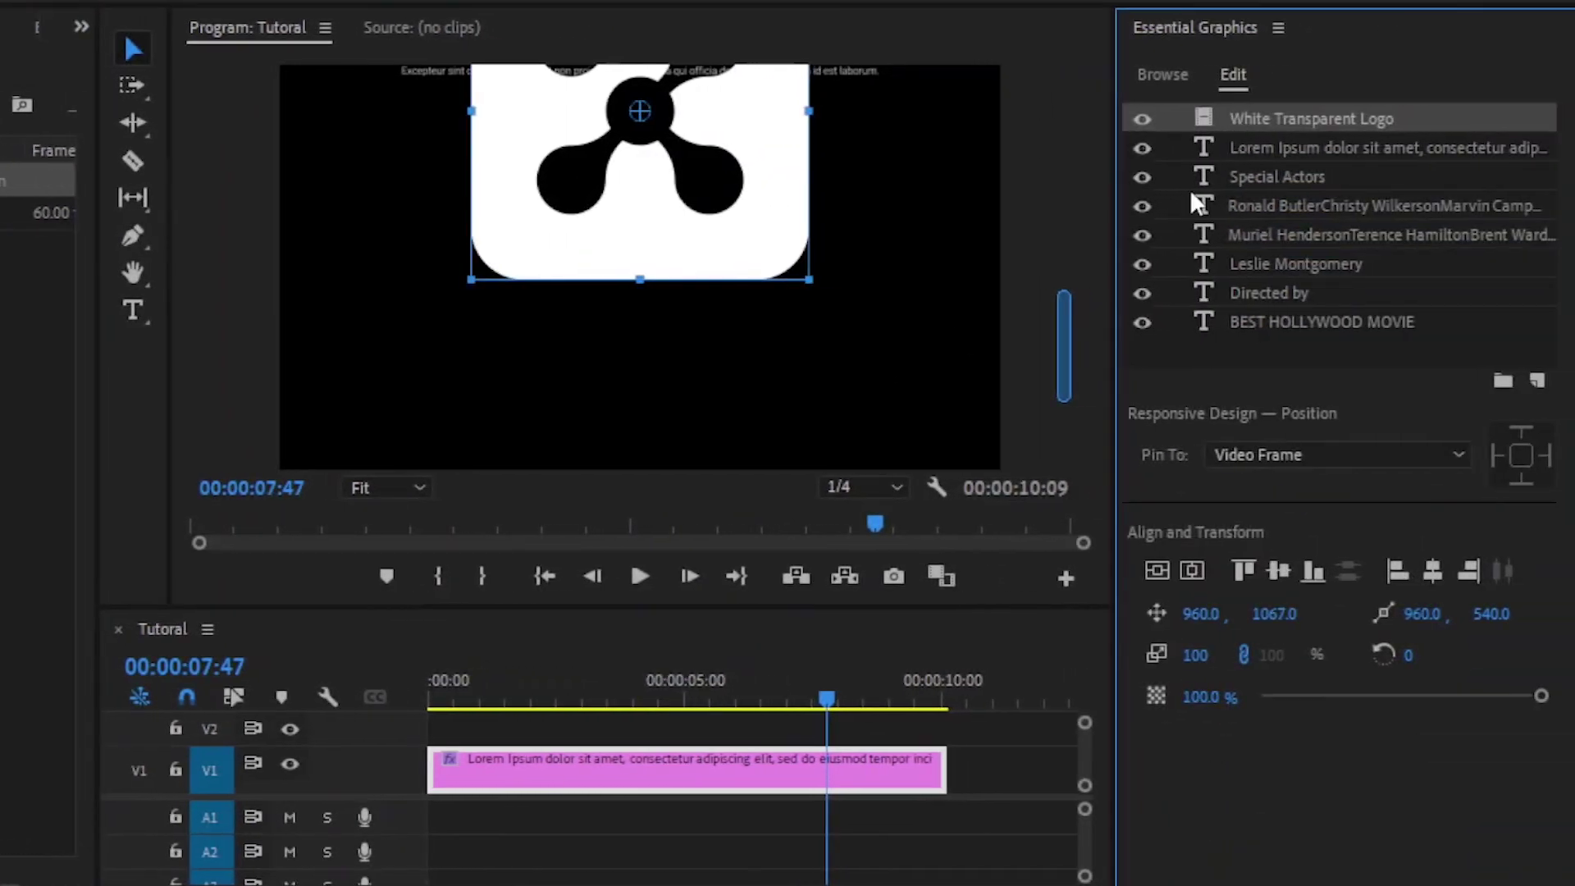
left_click_drag(741, 258, 605, 379)
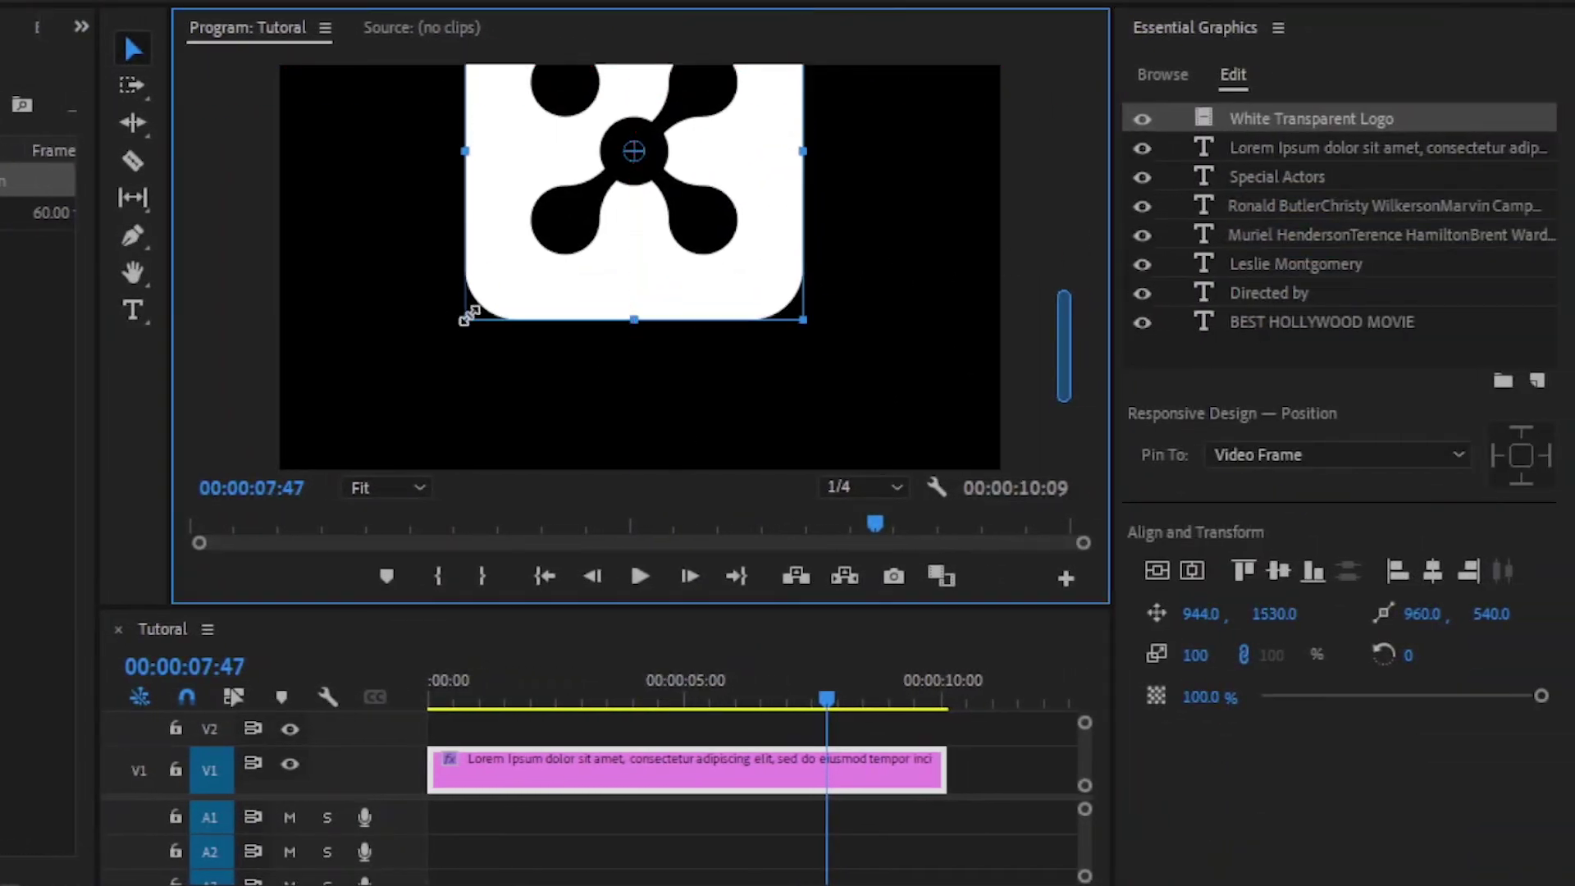
left_click_drag(463, 316, 574, 292)
left_click_drag(632, 247, 672, 233)
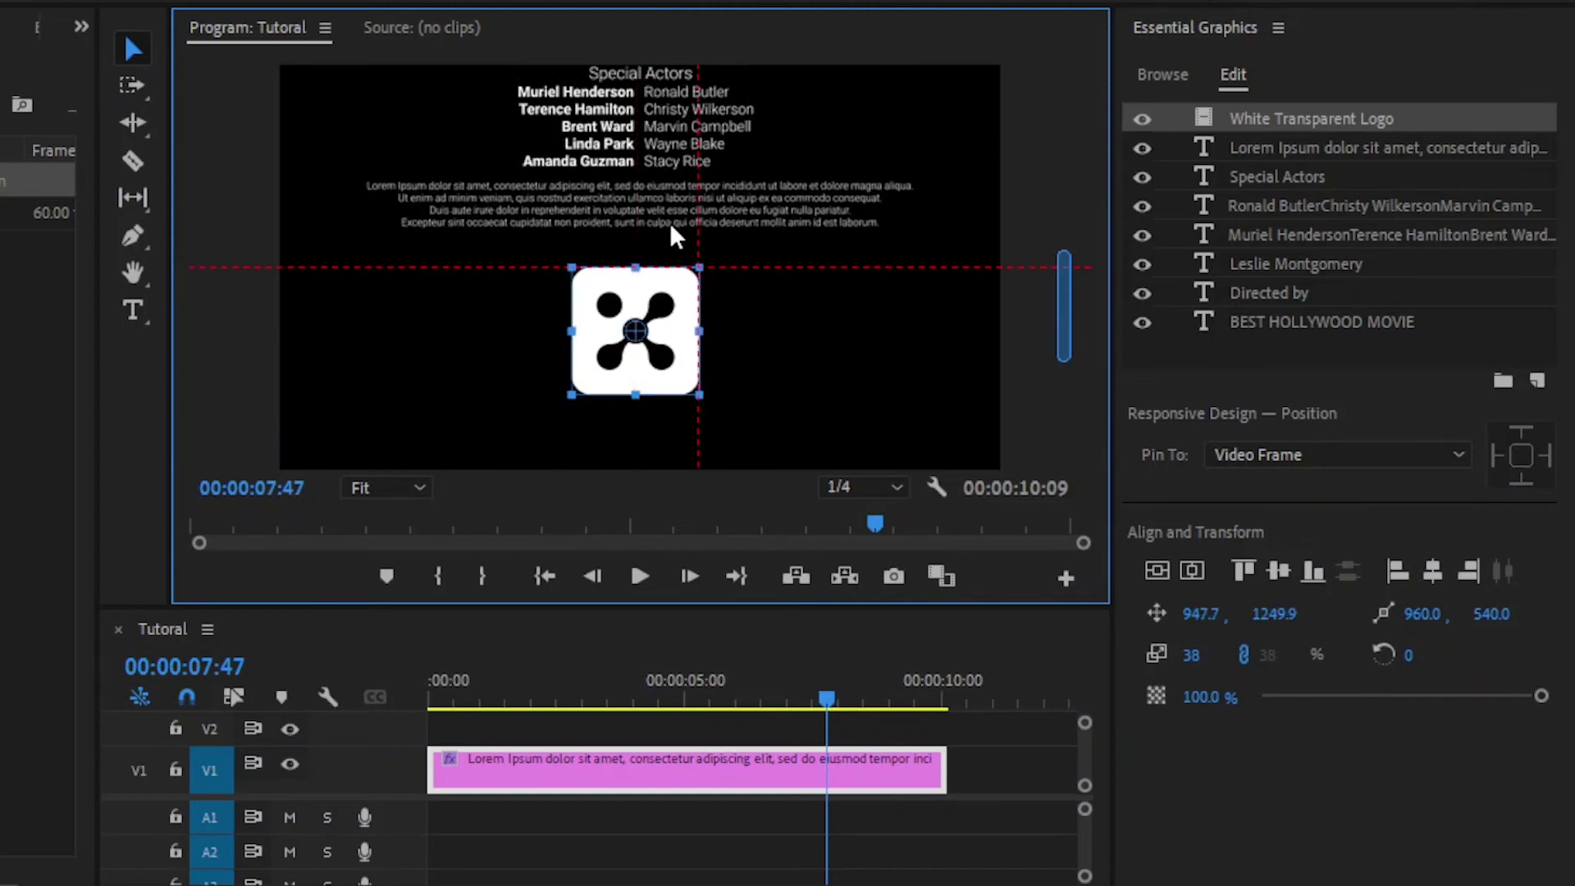
left_click_drag(572, 398, 588, 373)
left_click_drag(654, 301, 668, 300)
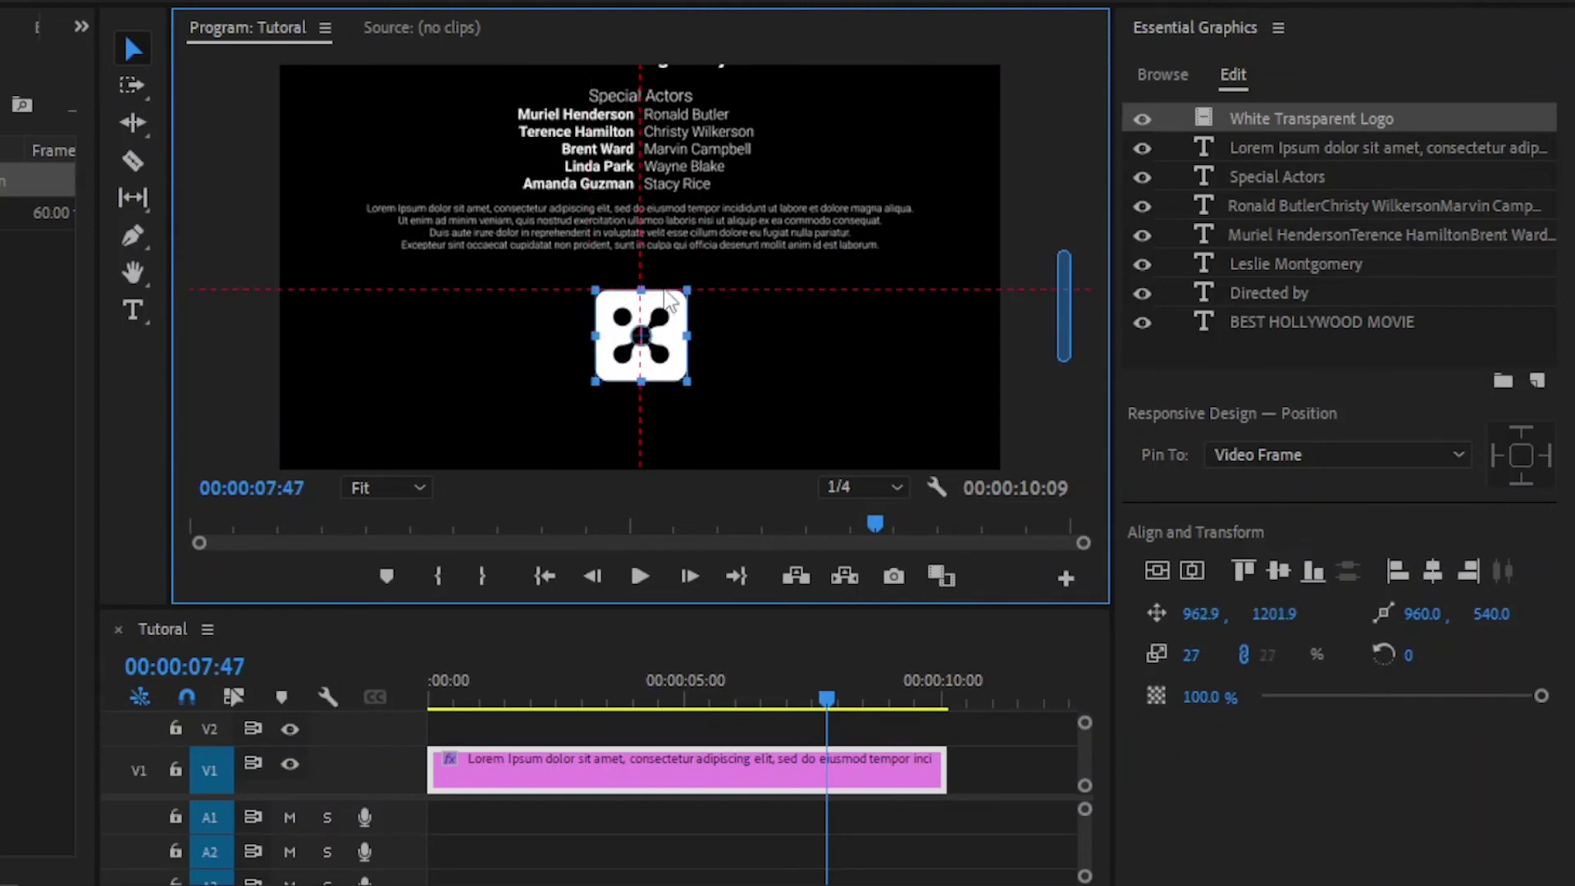
left_click_drag(1274, 614, 1216, 614)
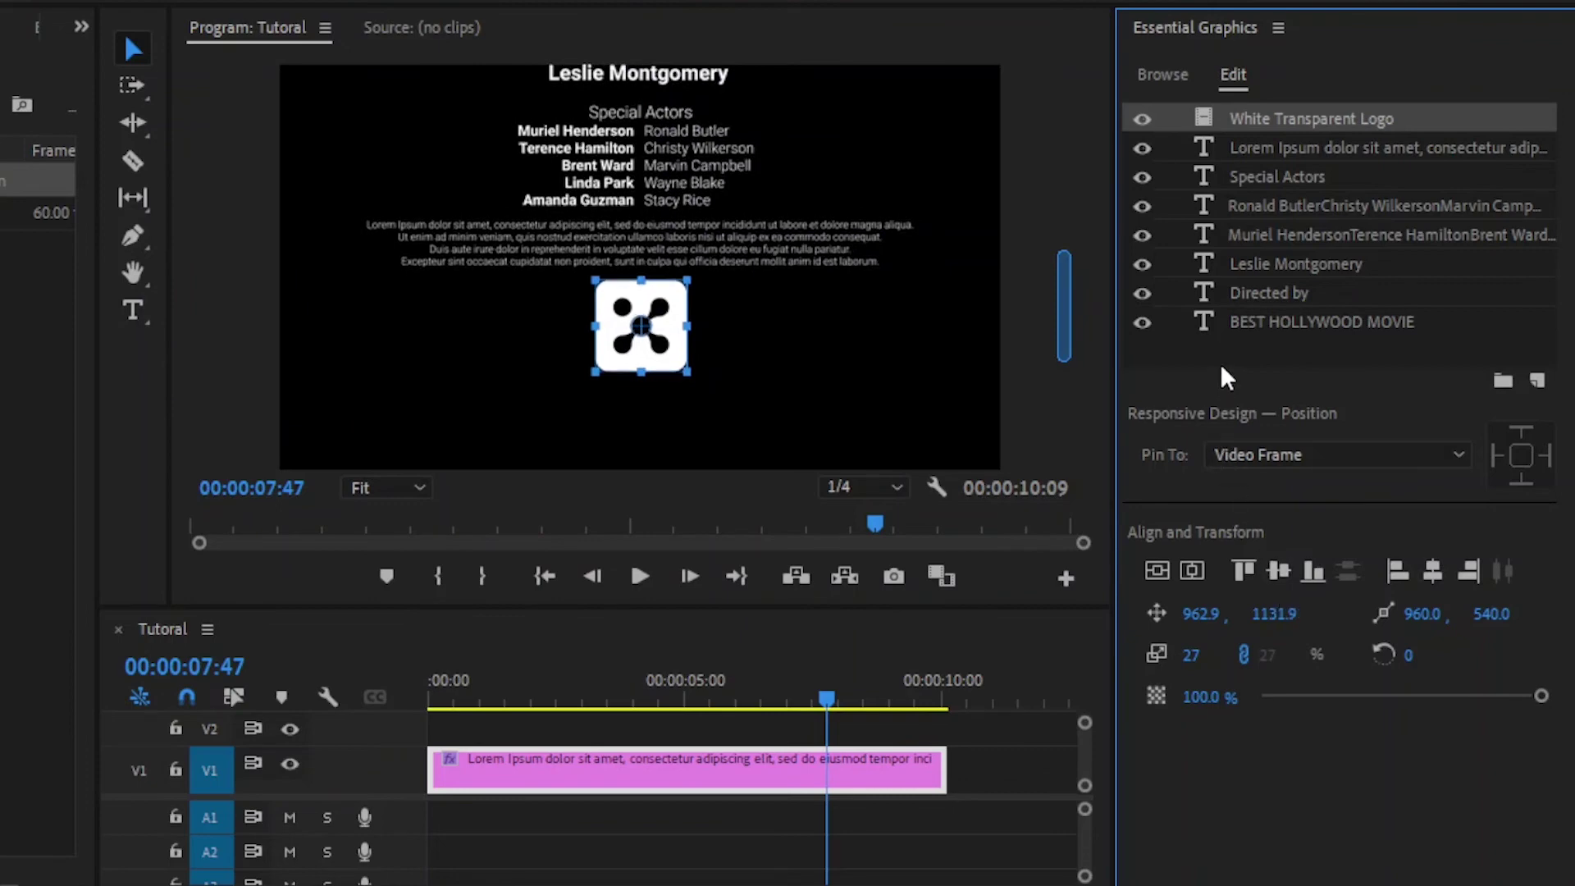
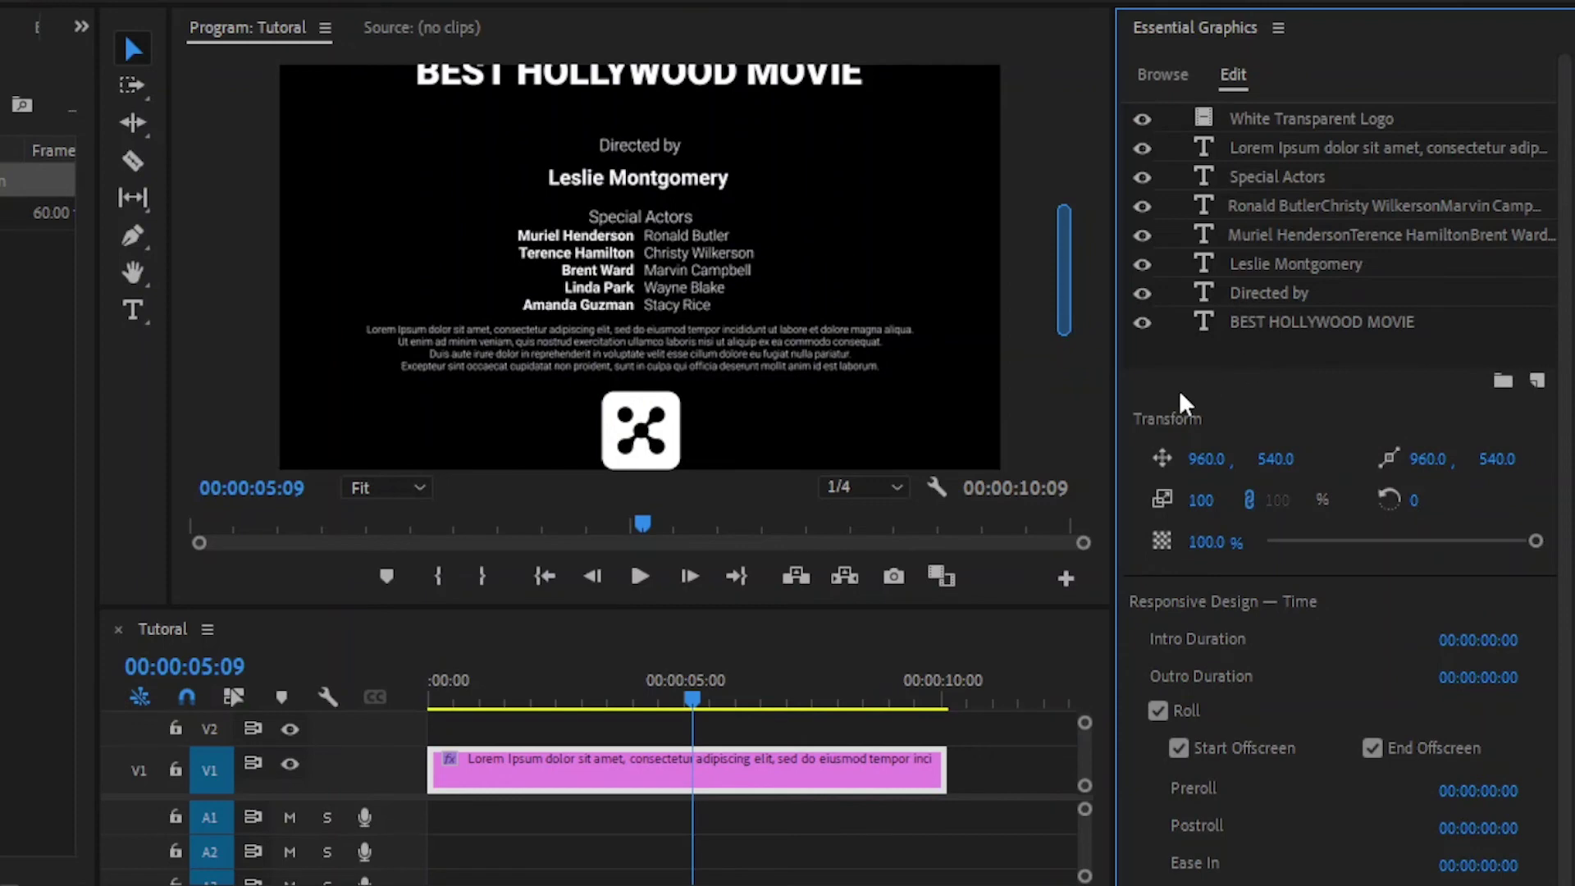
With the playhead at 00:00:04:09, change the fill of all text layers to a slightly greyish off-white and deselect them.
left_click_drag(693, 701, 642, 705)
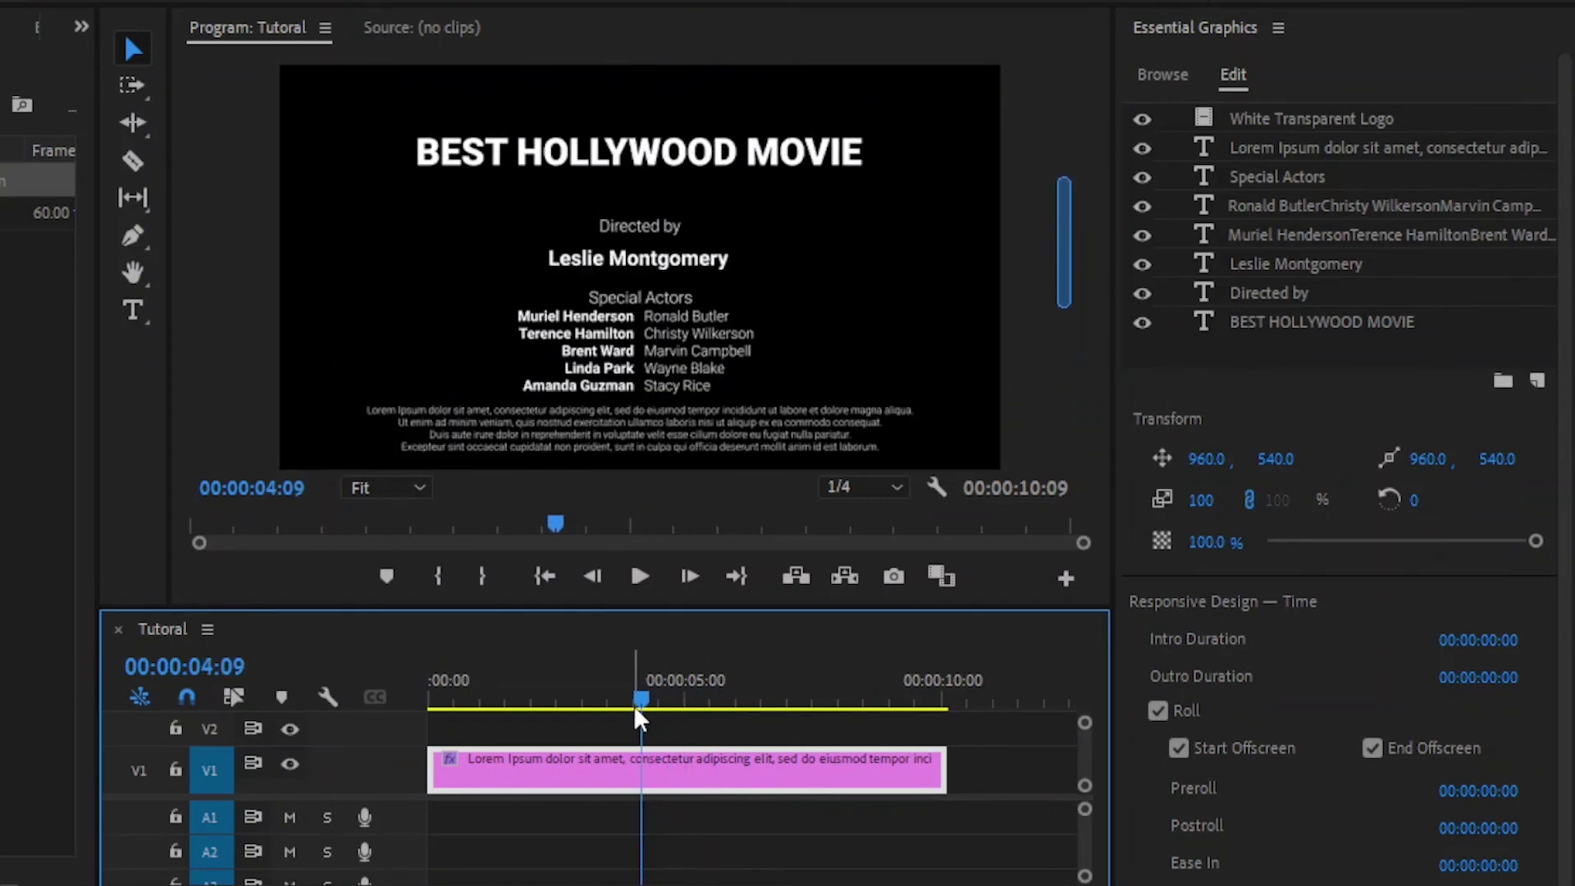
left_click(1302, 149)
left_click(1260, 324, "shift")
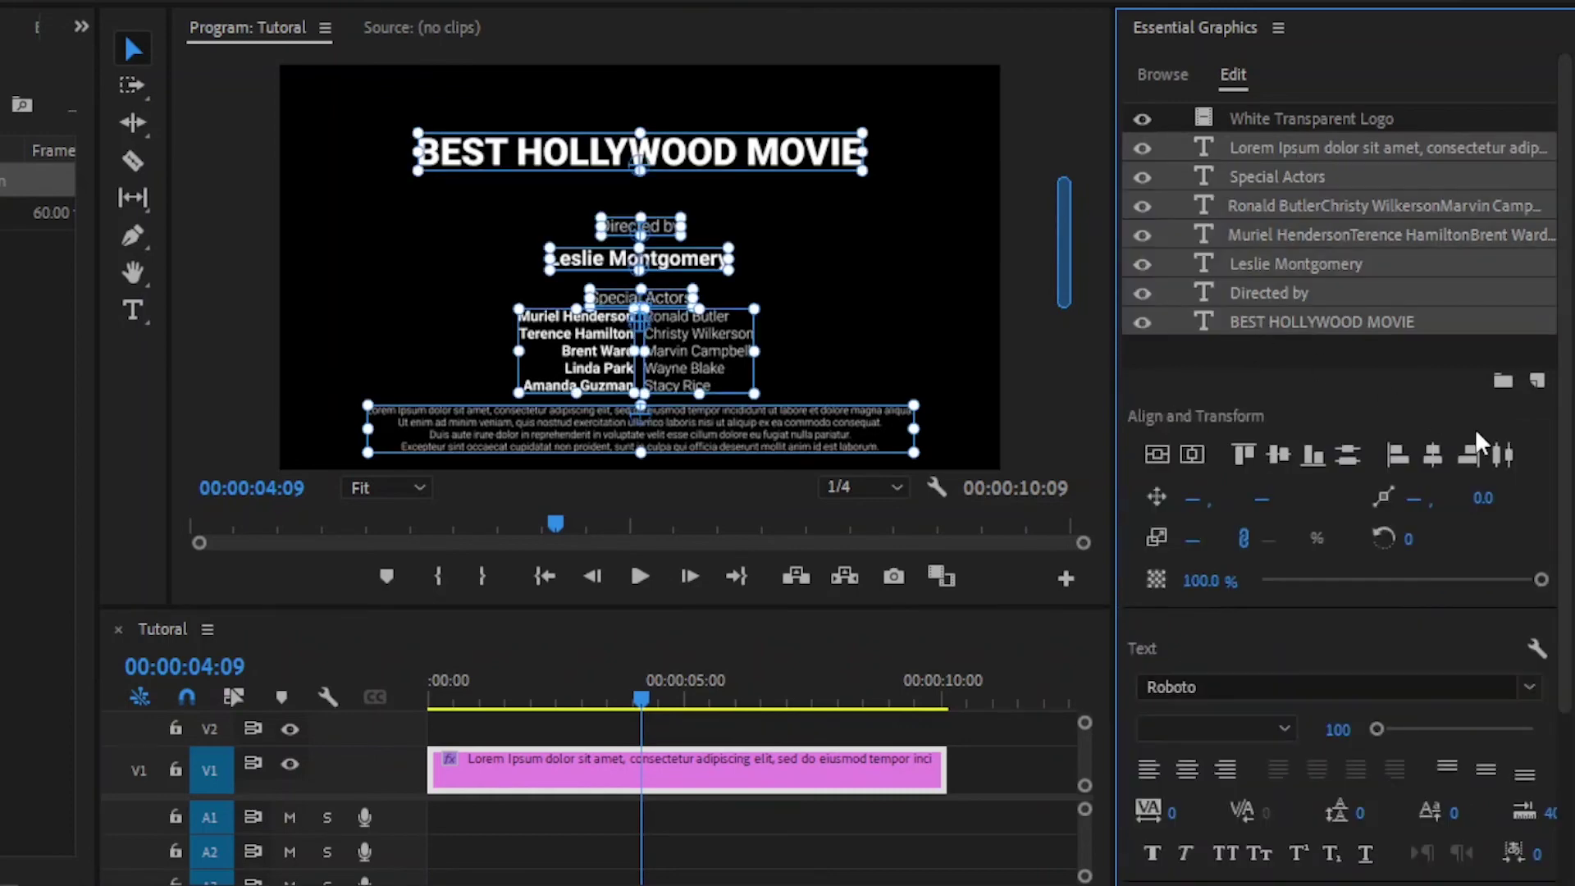
scroll(1565, 503, "down", 5)
left_click(1202, 767)
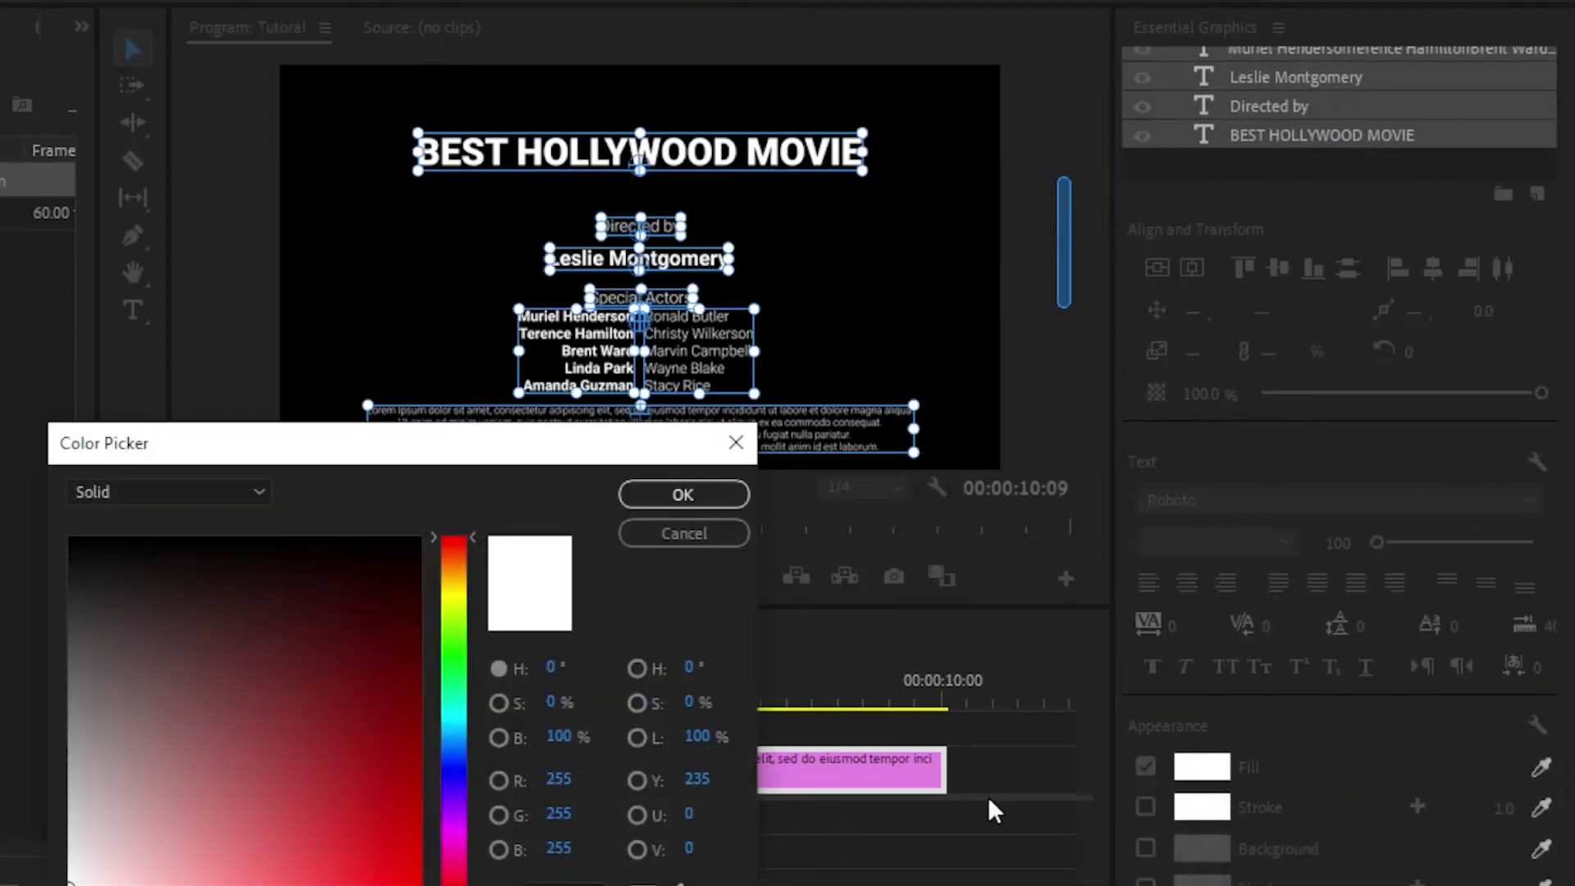
left_click_drag(68, 882, 63, 872)
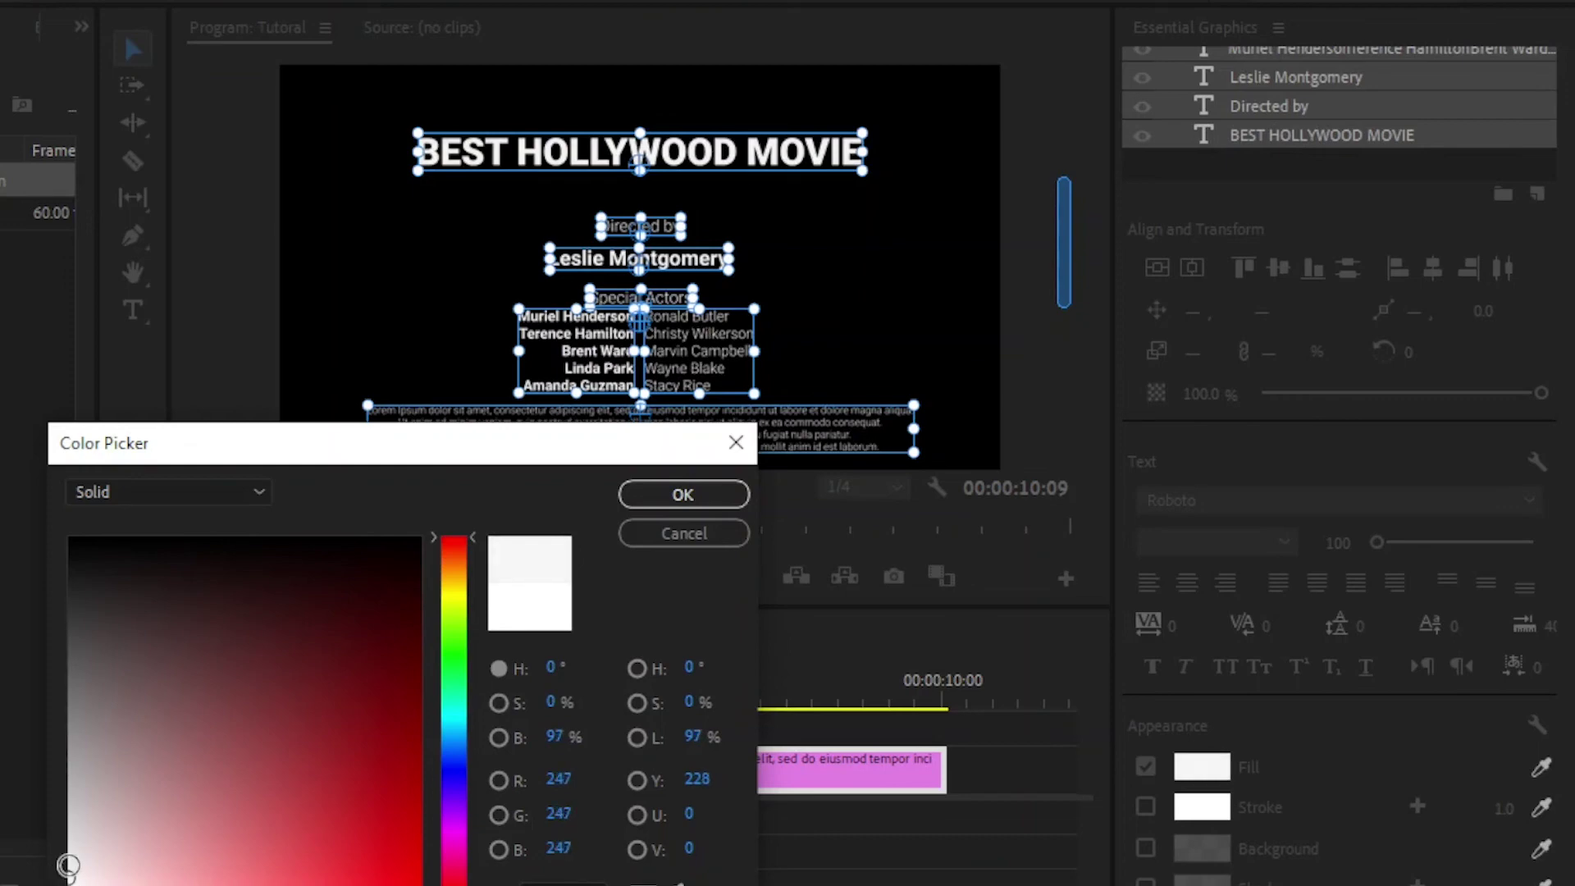
left_click(680, 535)
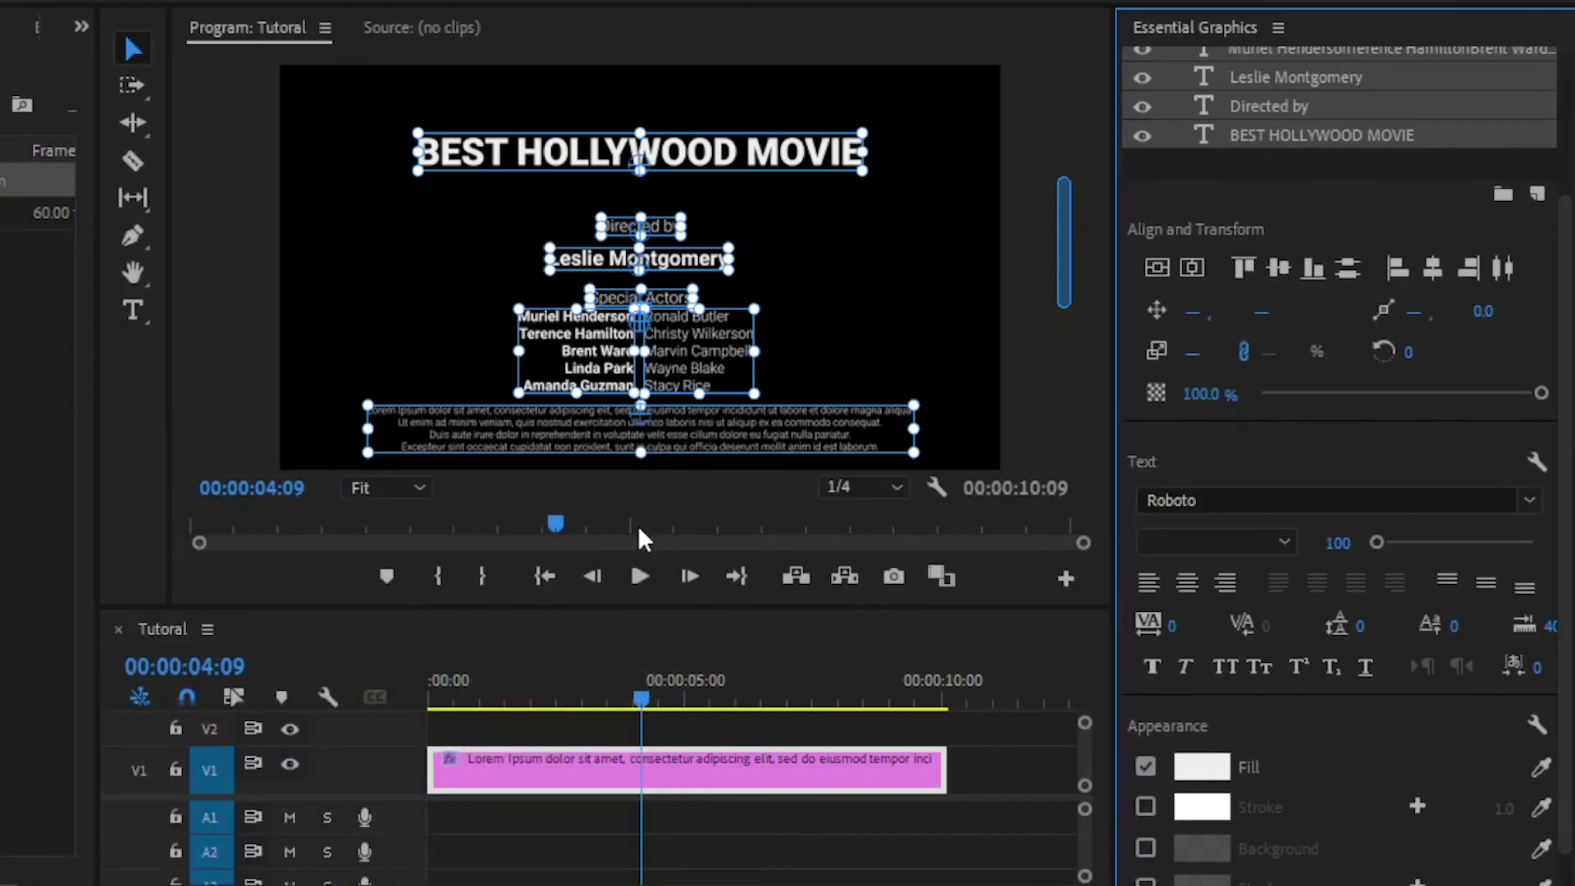
left_click(1270, 182)
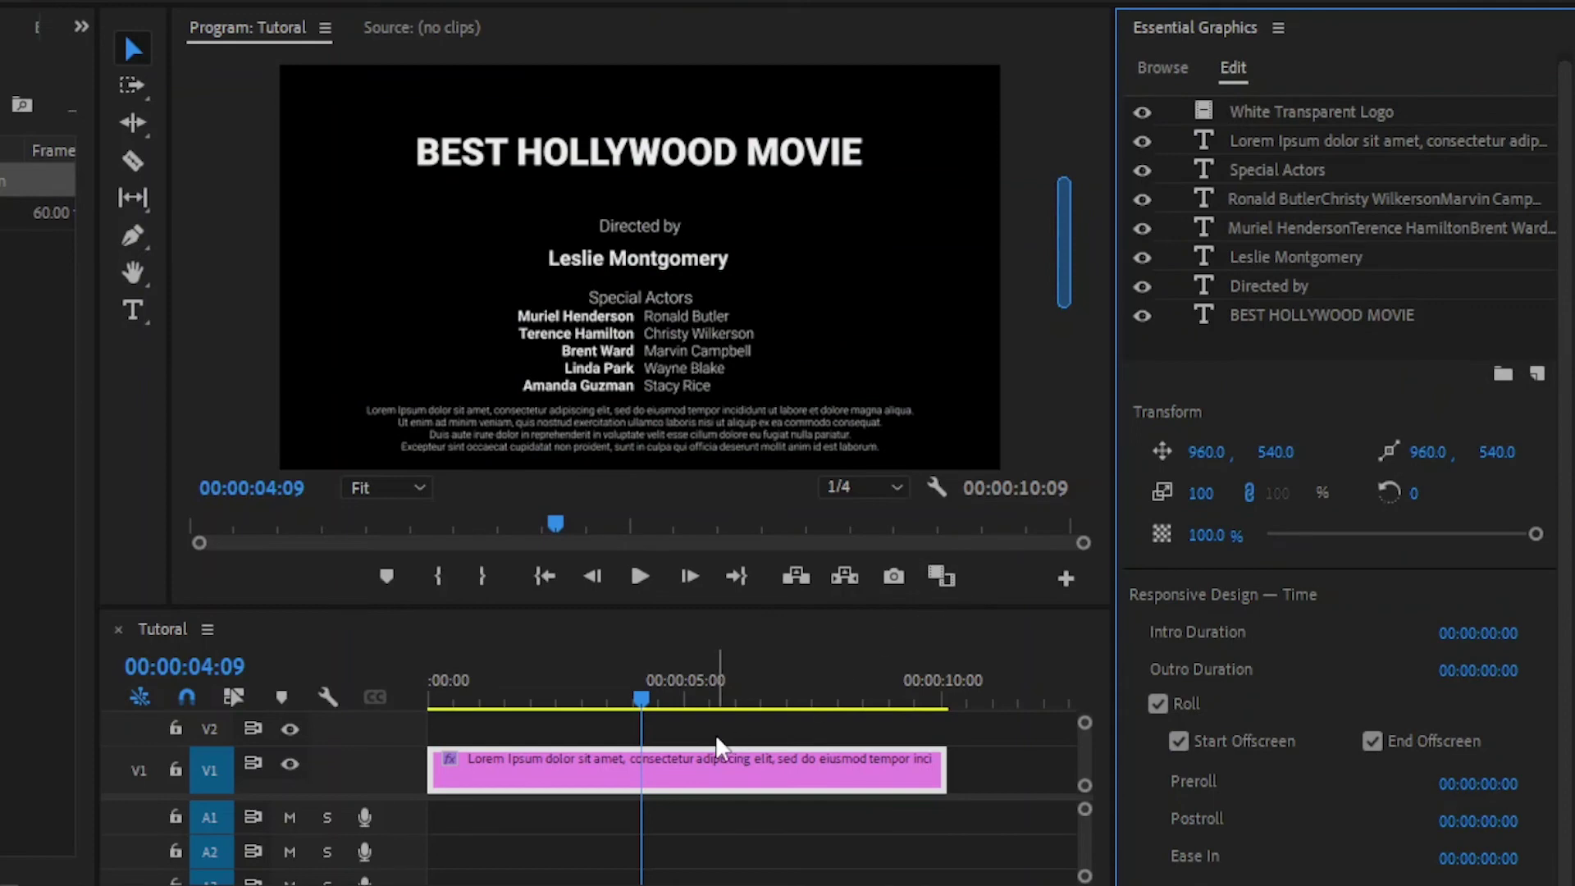
Deselect the clip, play the rolling credits from the start, stop playback and scrub back to 00:00:04:32.
left_click(433, 699)
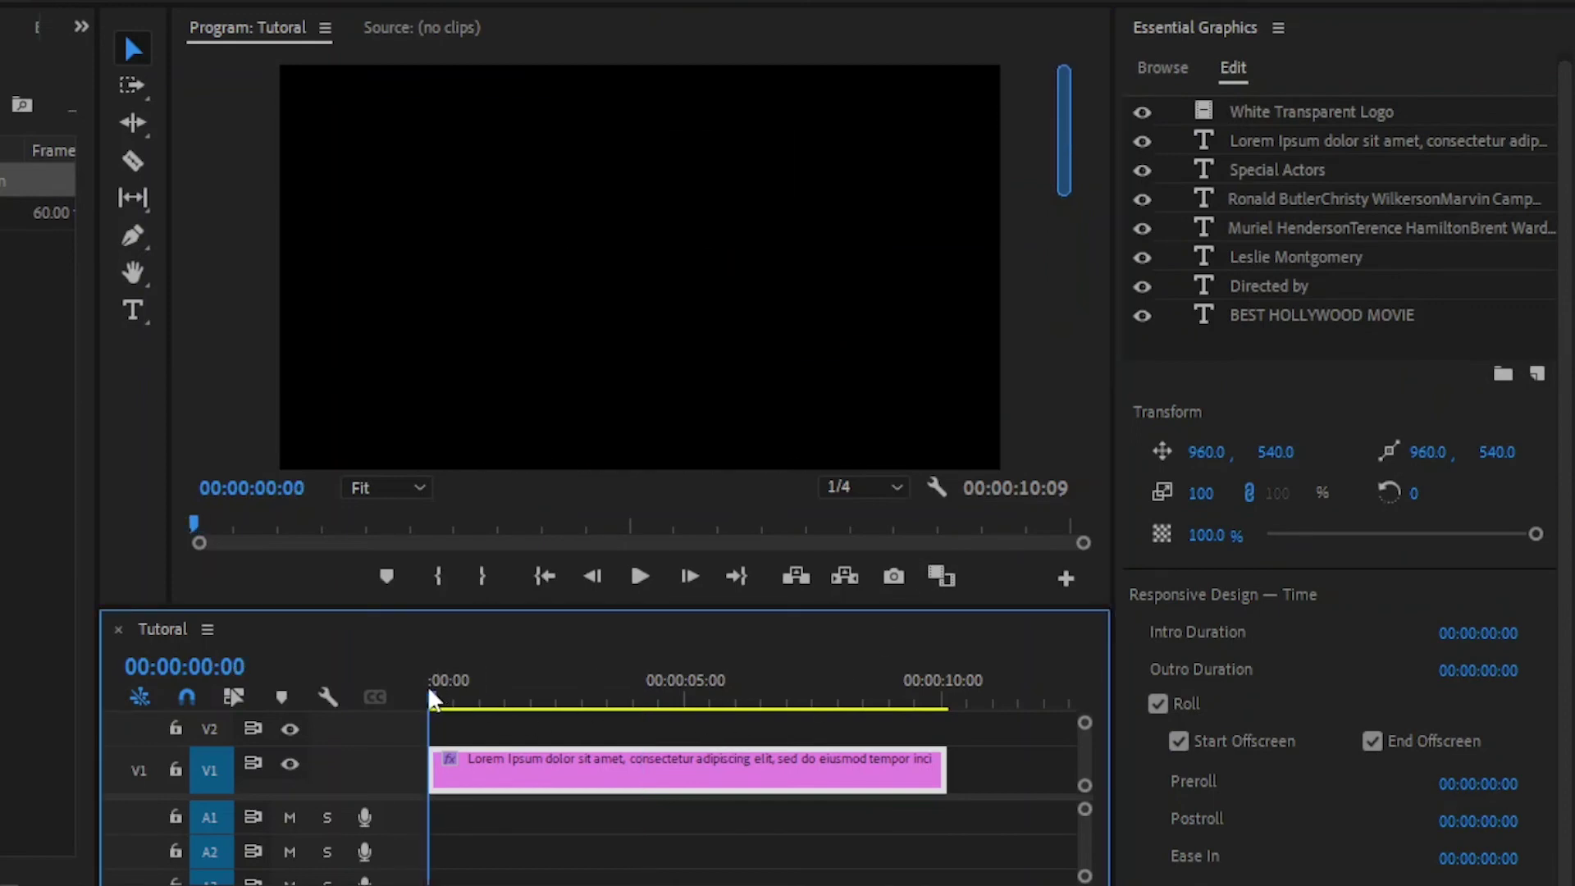
left_click(1028, 751)
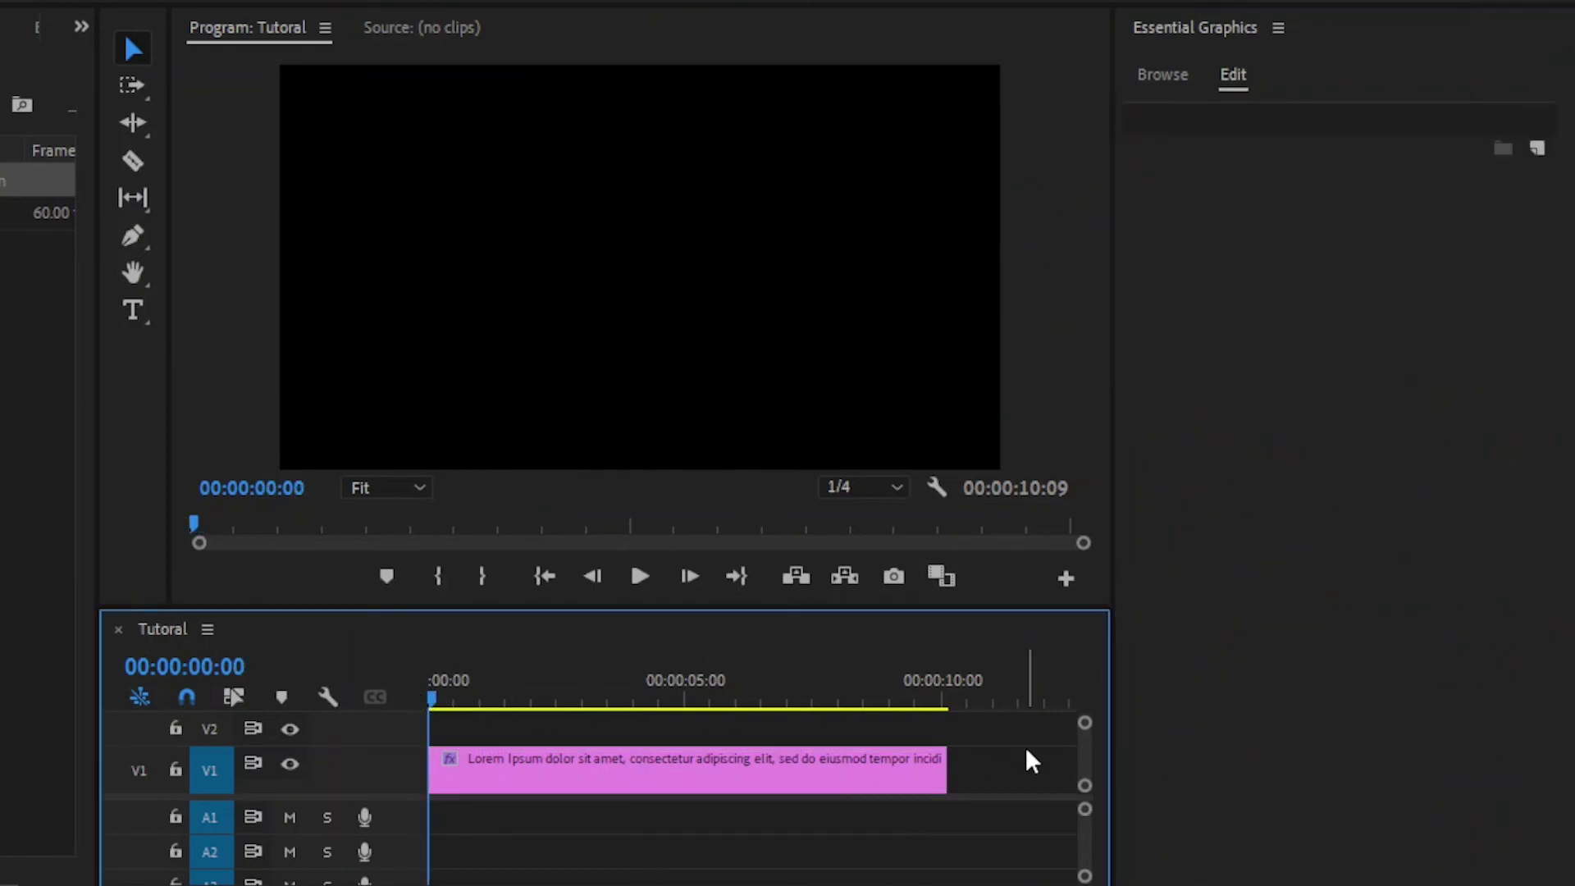
key("space")
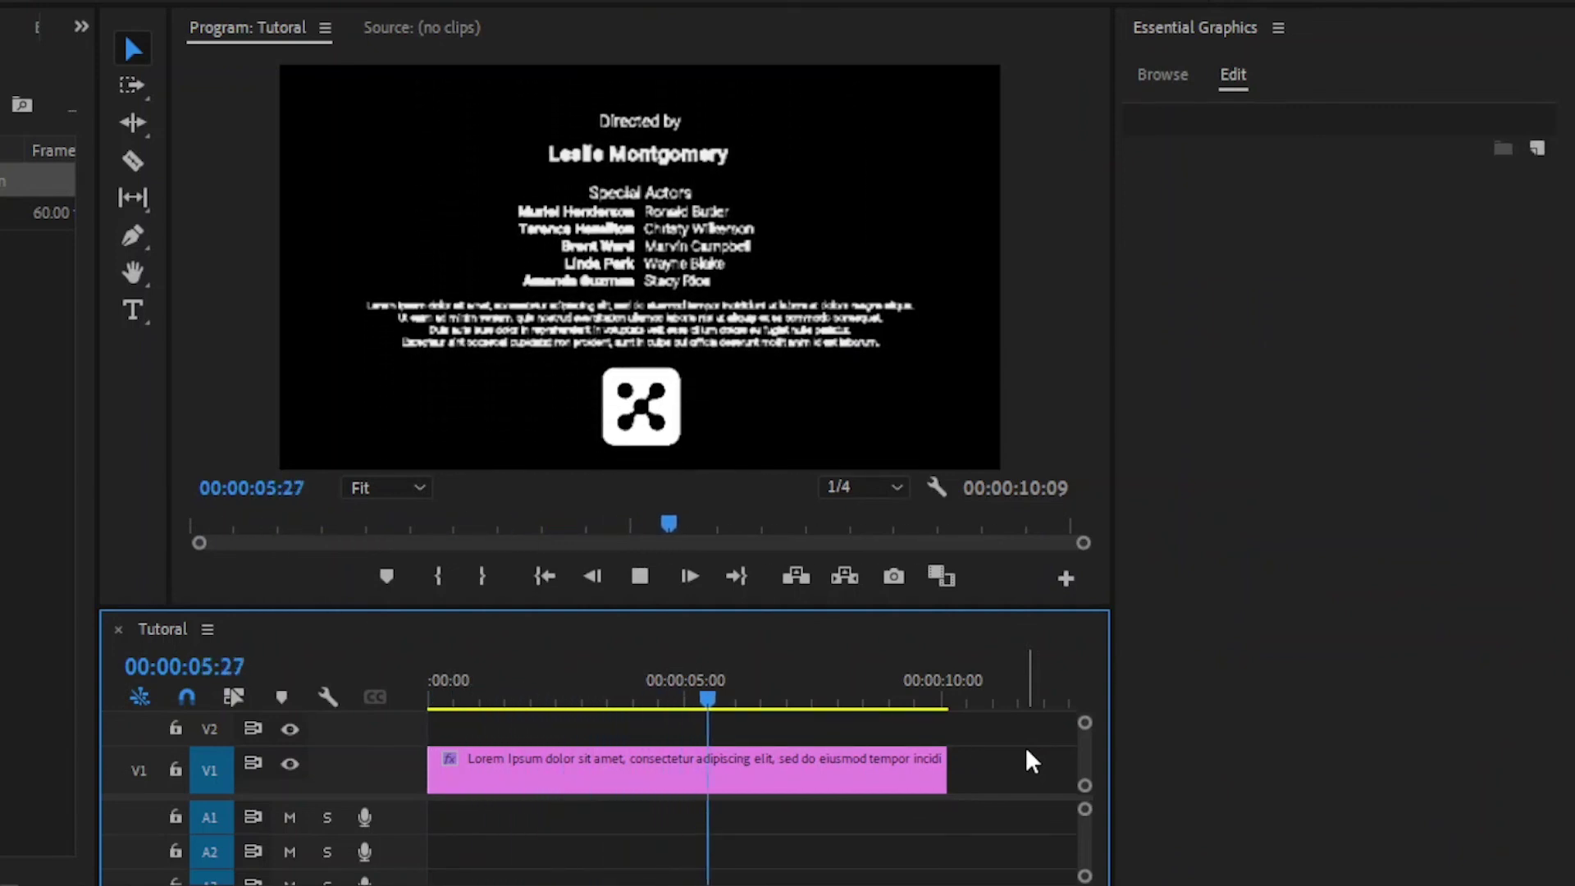
key("space")
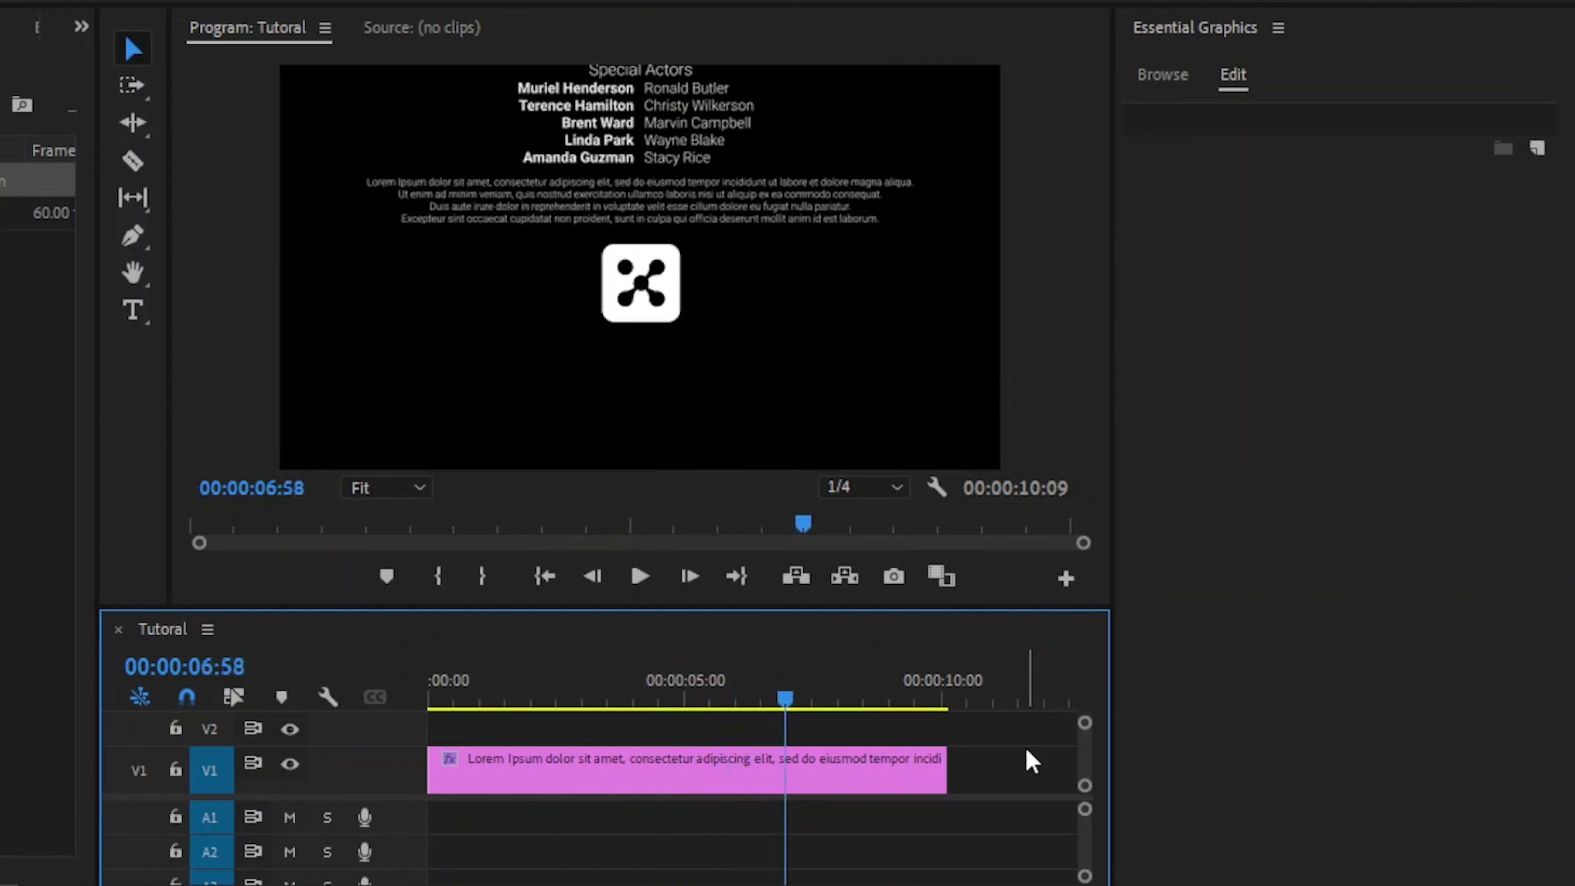
left_click(615, 707)
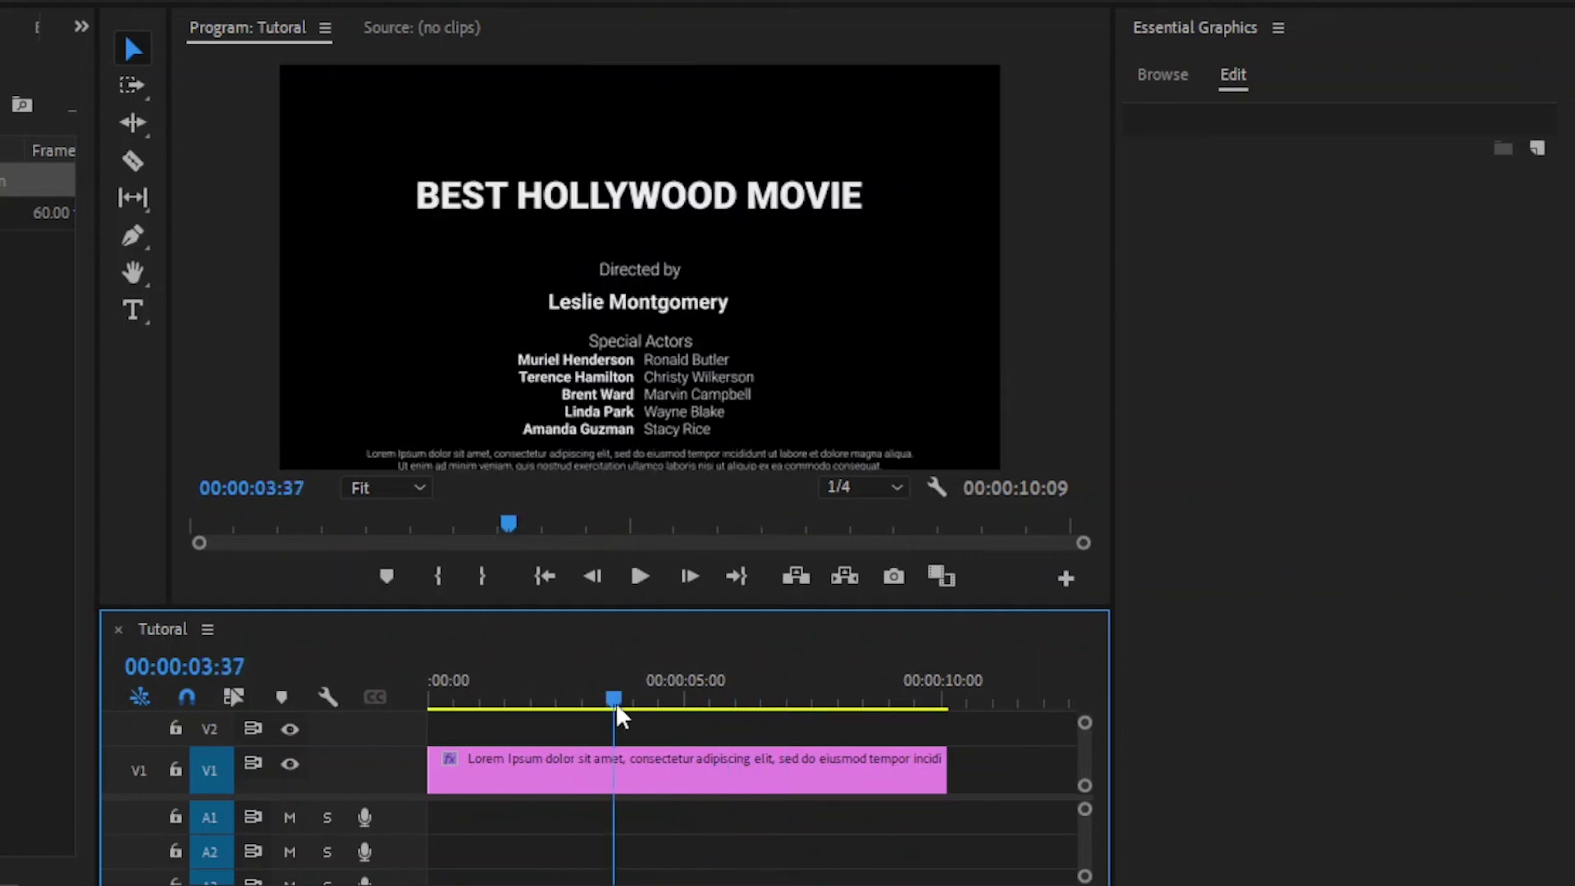
mouse_move(658, 697)
left_mouse_down()
mouse_move(679, 699)
mouse_move(666, 702)
left_mouse_up()
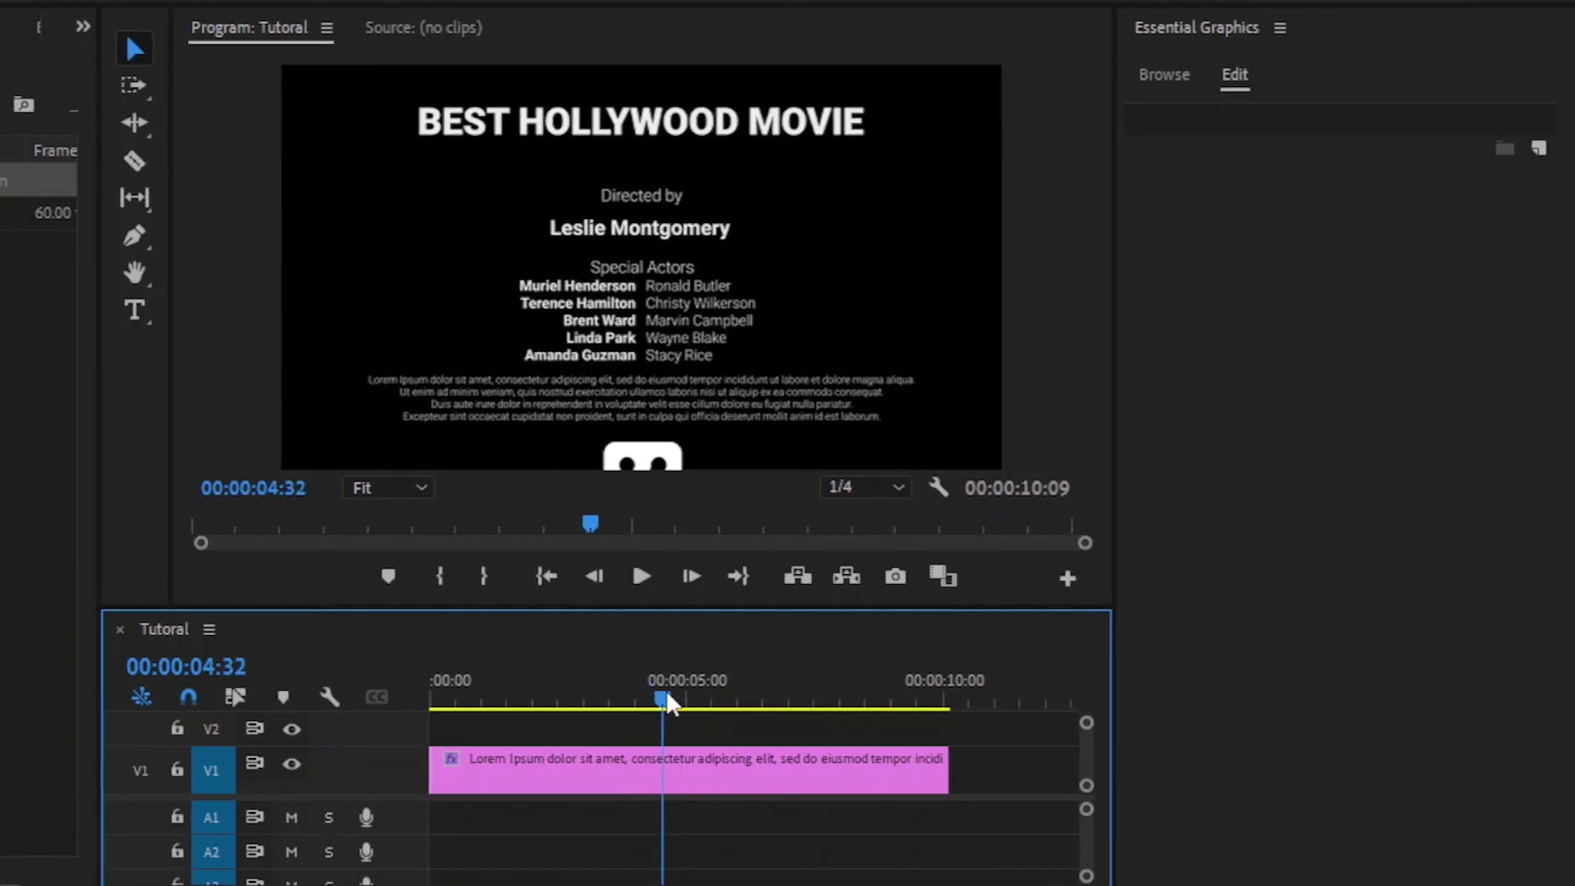
Search the effects for "fli" and apply Reduce Interlace Flicker to the credits clip on V1.
left_click(386, 27)
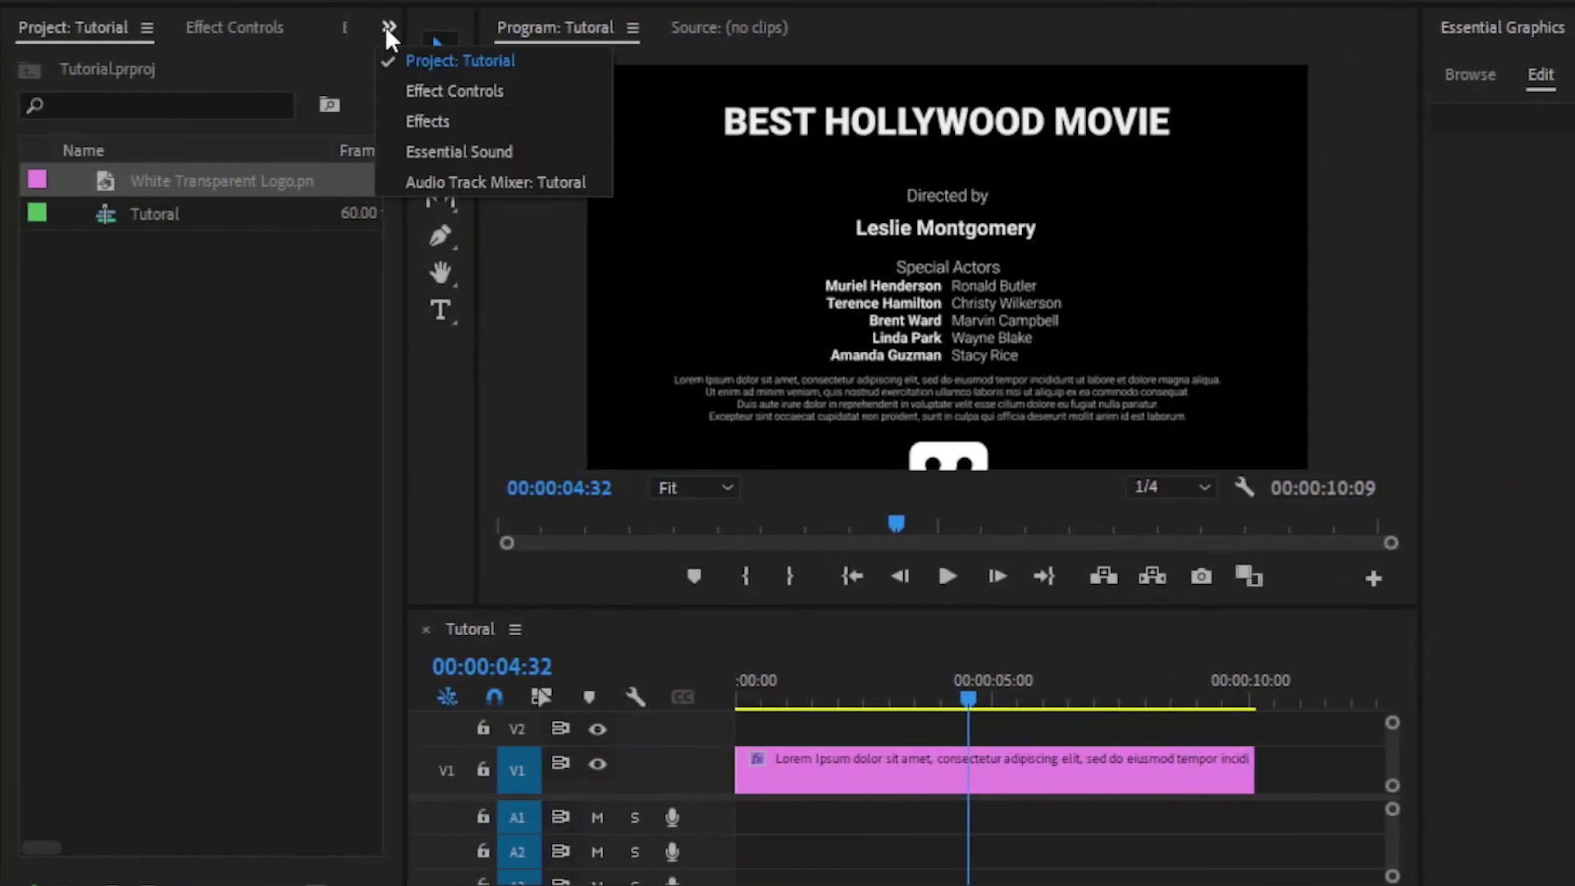
left_click(401, 120)
left_click(205, 64)
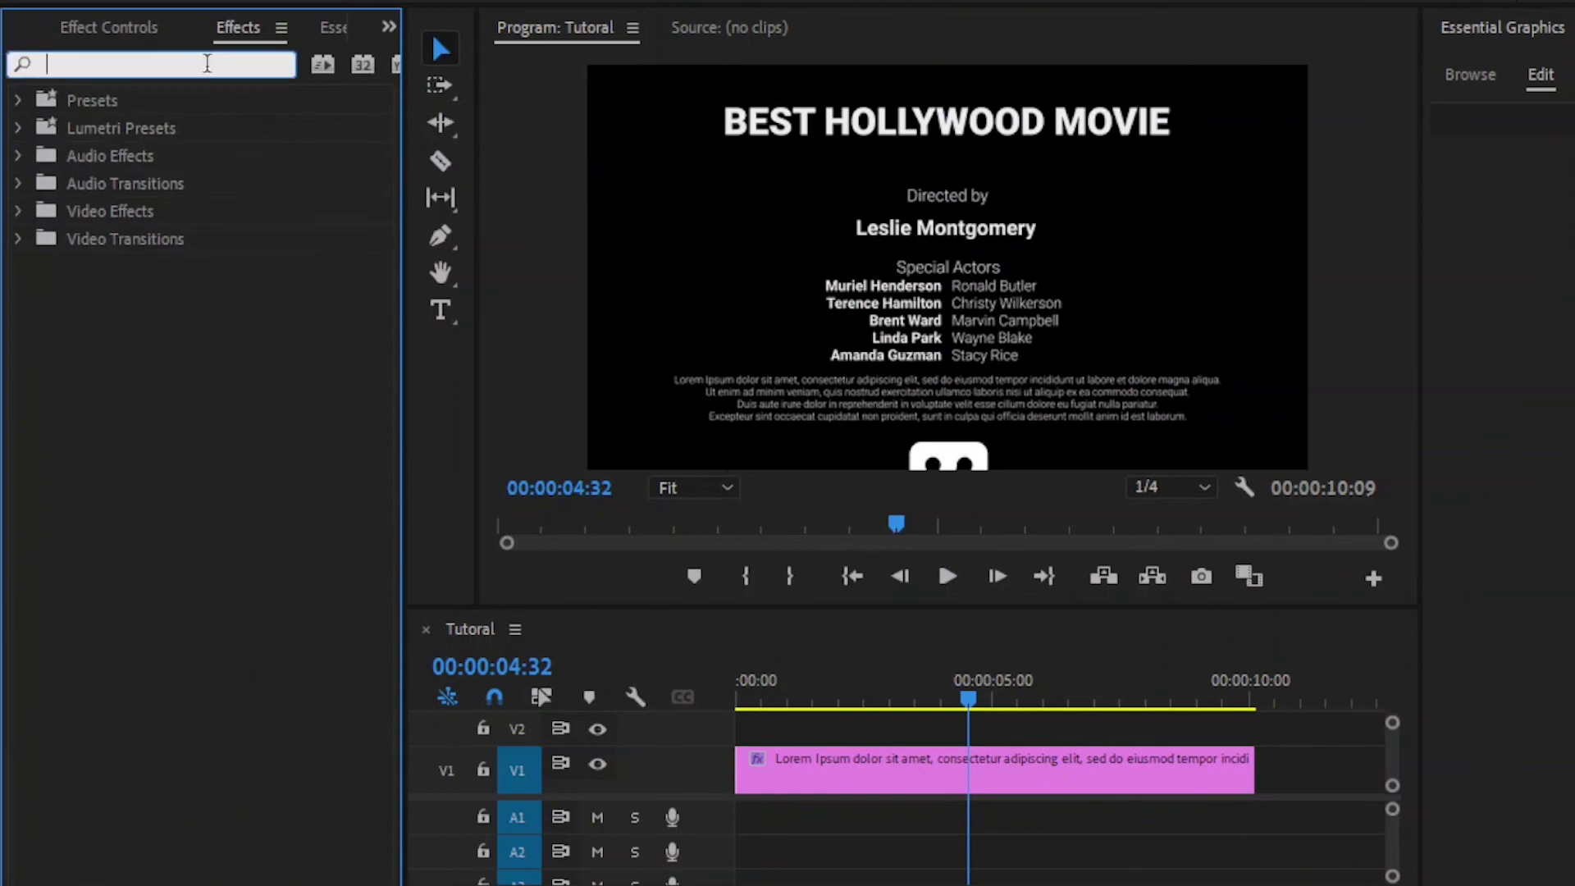
type("fli")
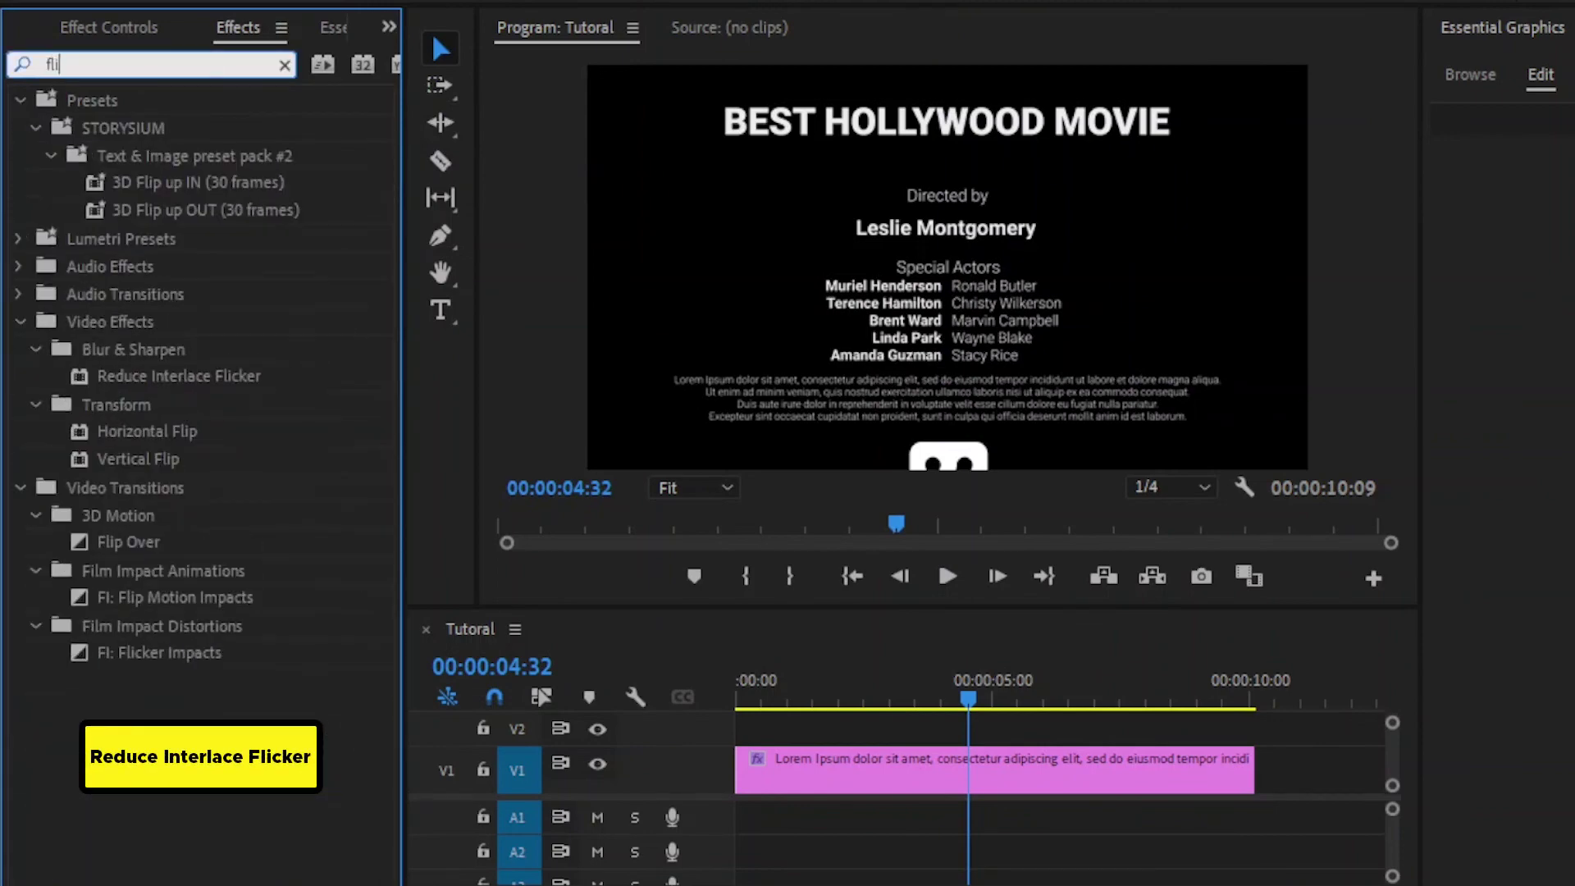
left_click(148, 382)
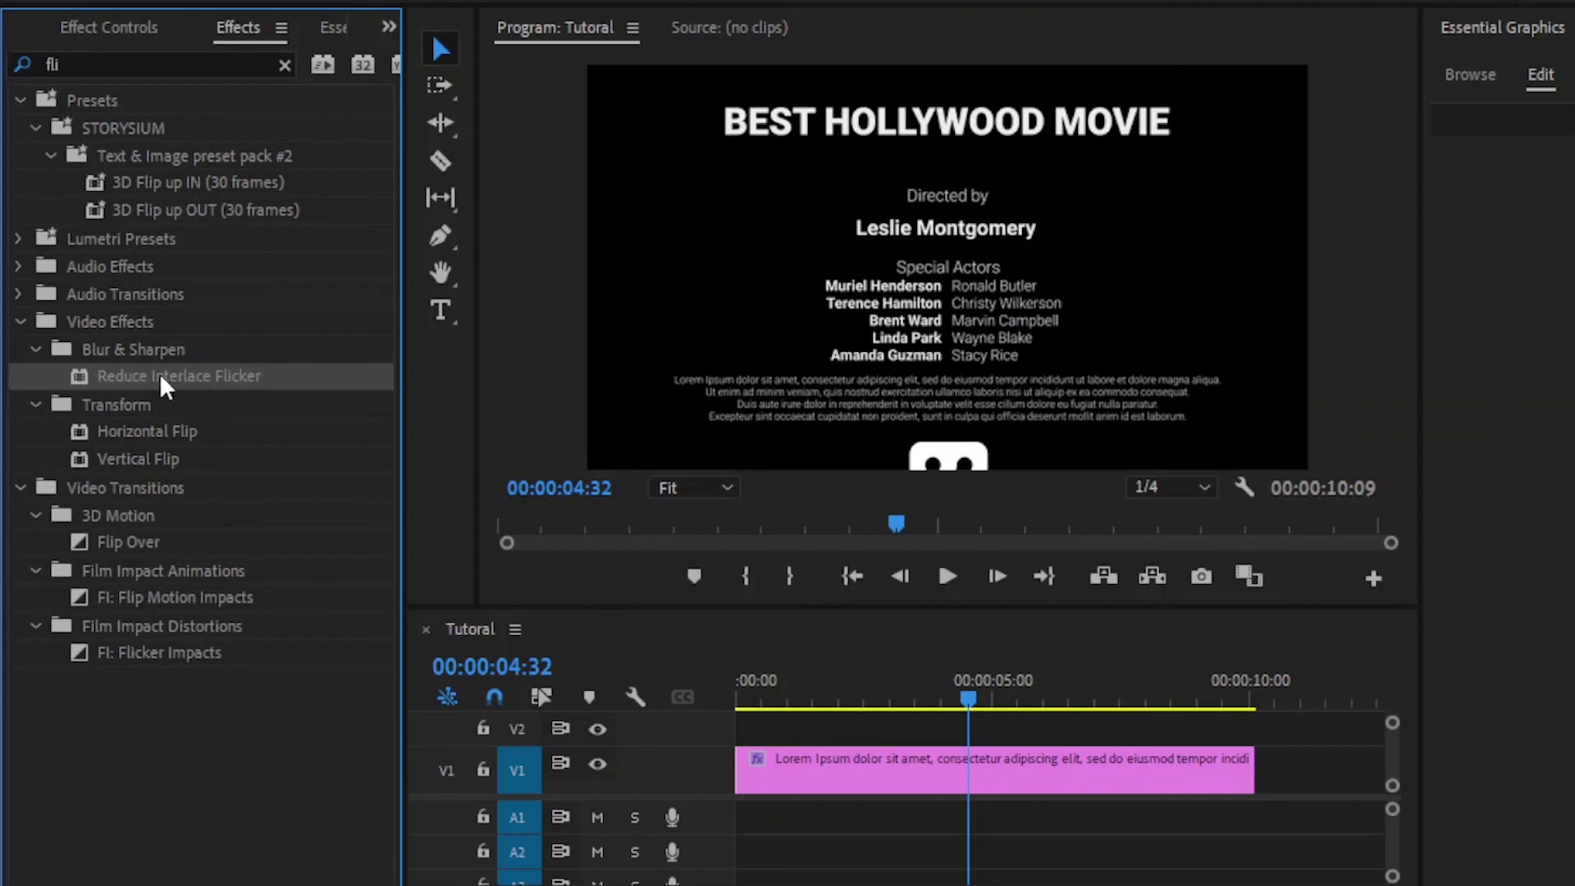
left_click_drag(488, 596, 795, 793)
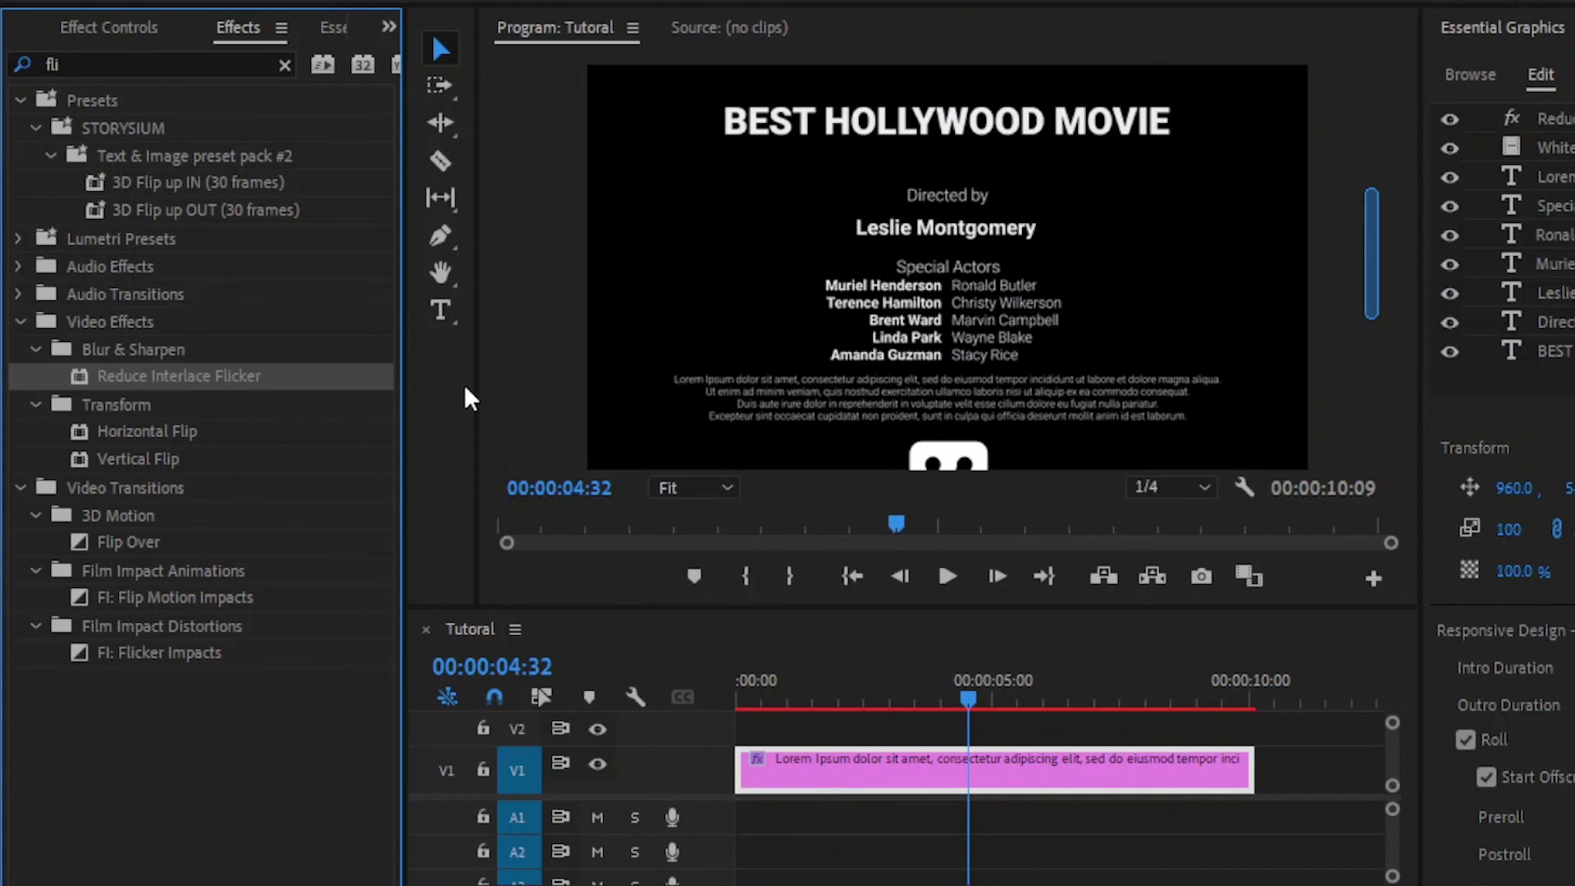
Set the Softness of the Reduce Interlace Flicker effect to 3.0.
left_click(151, 30)
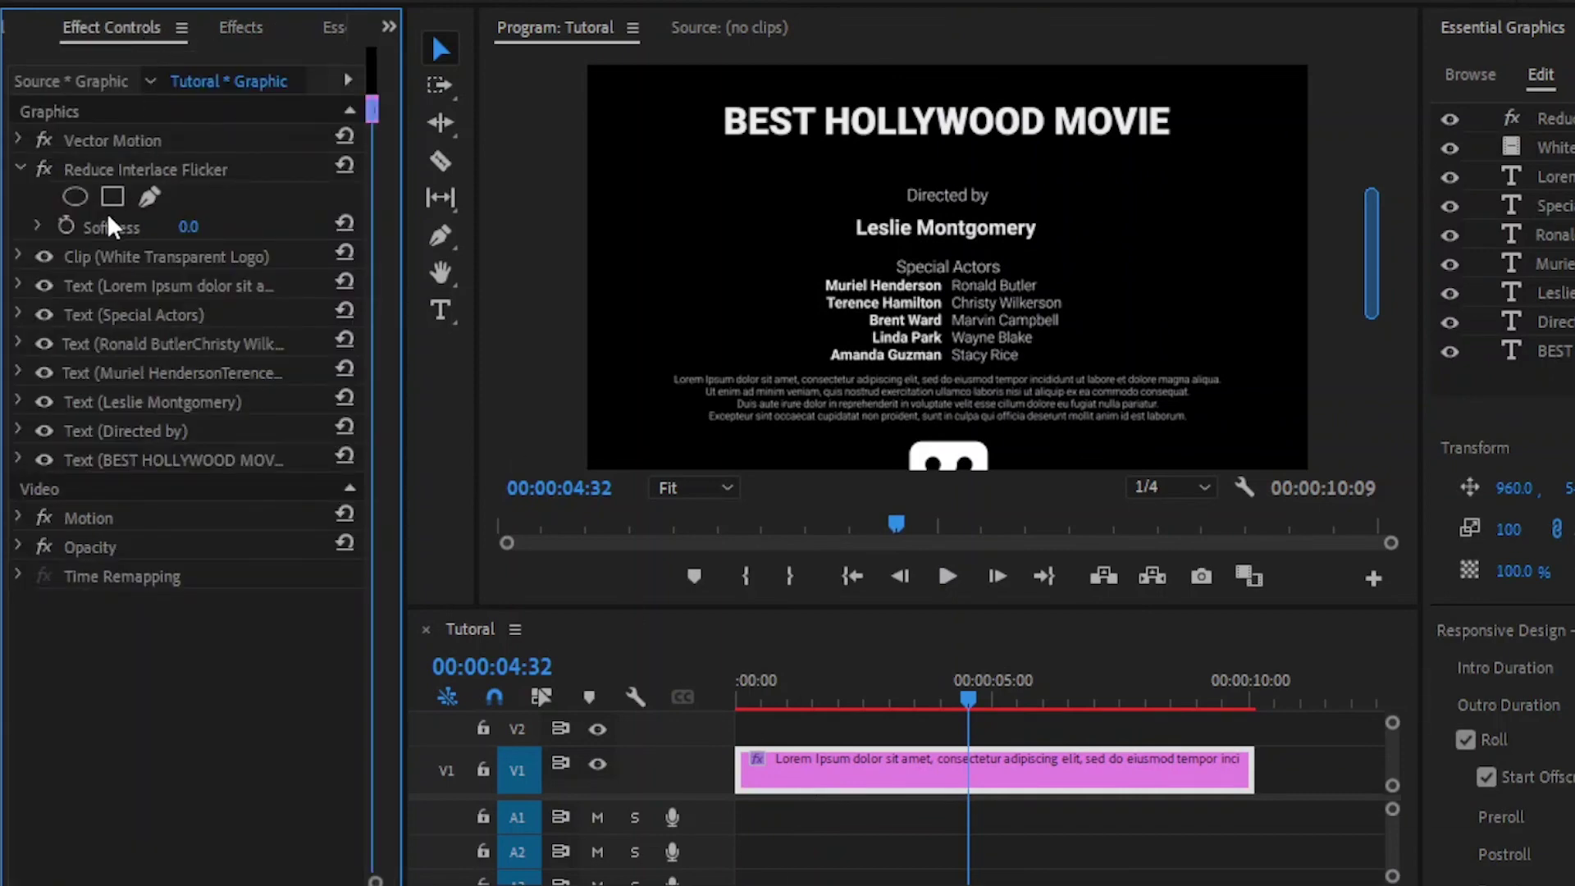
left_click(188, 227)
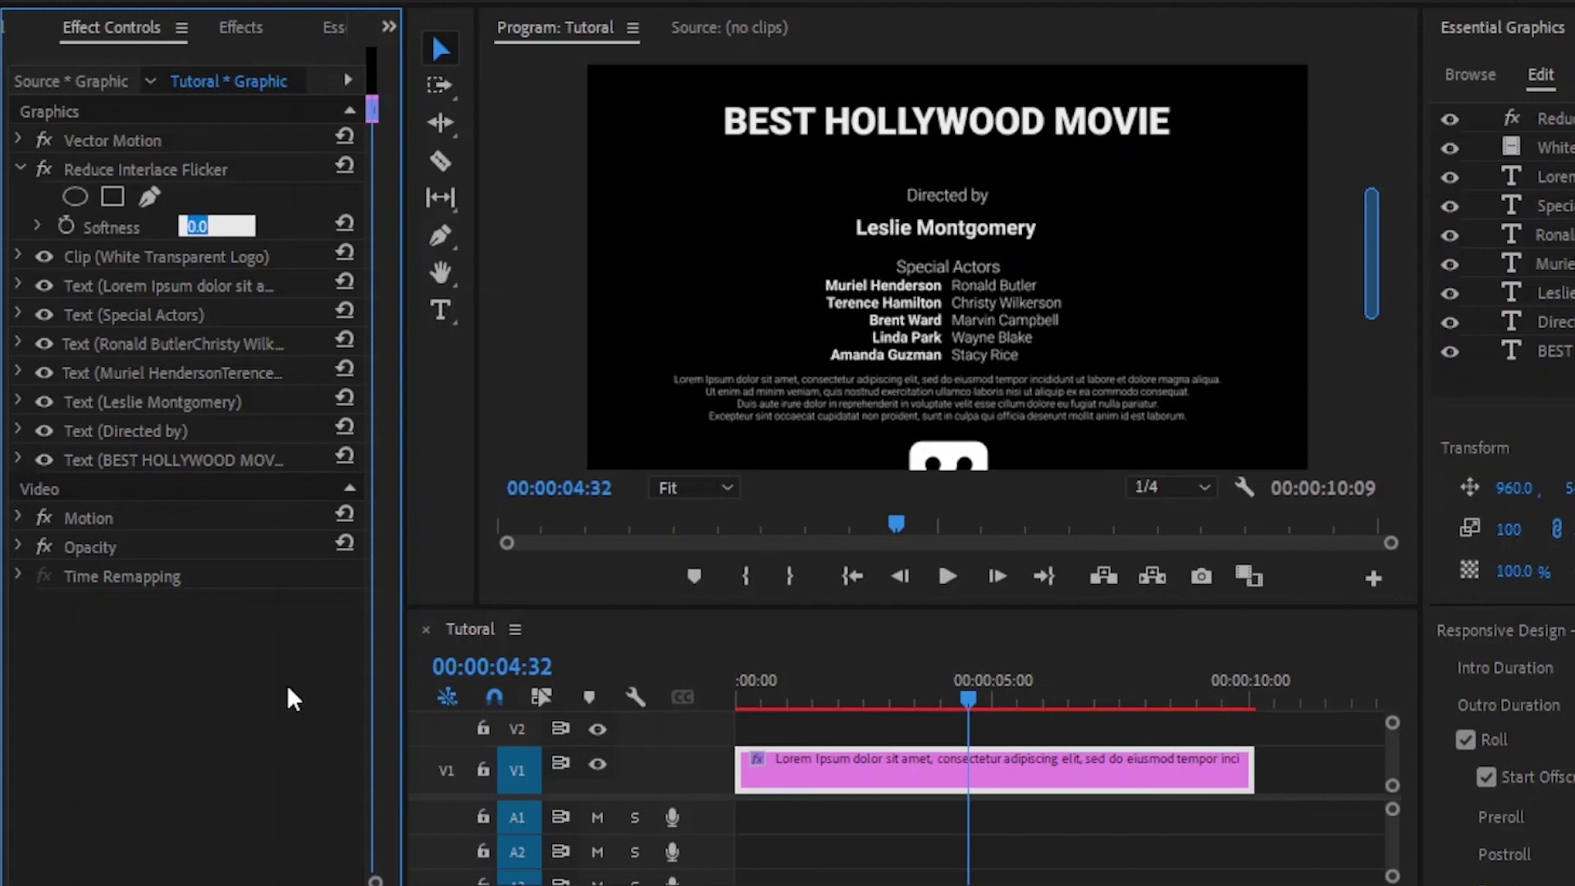
key("Return")
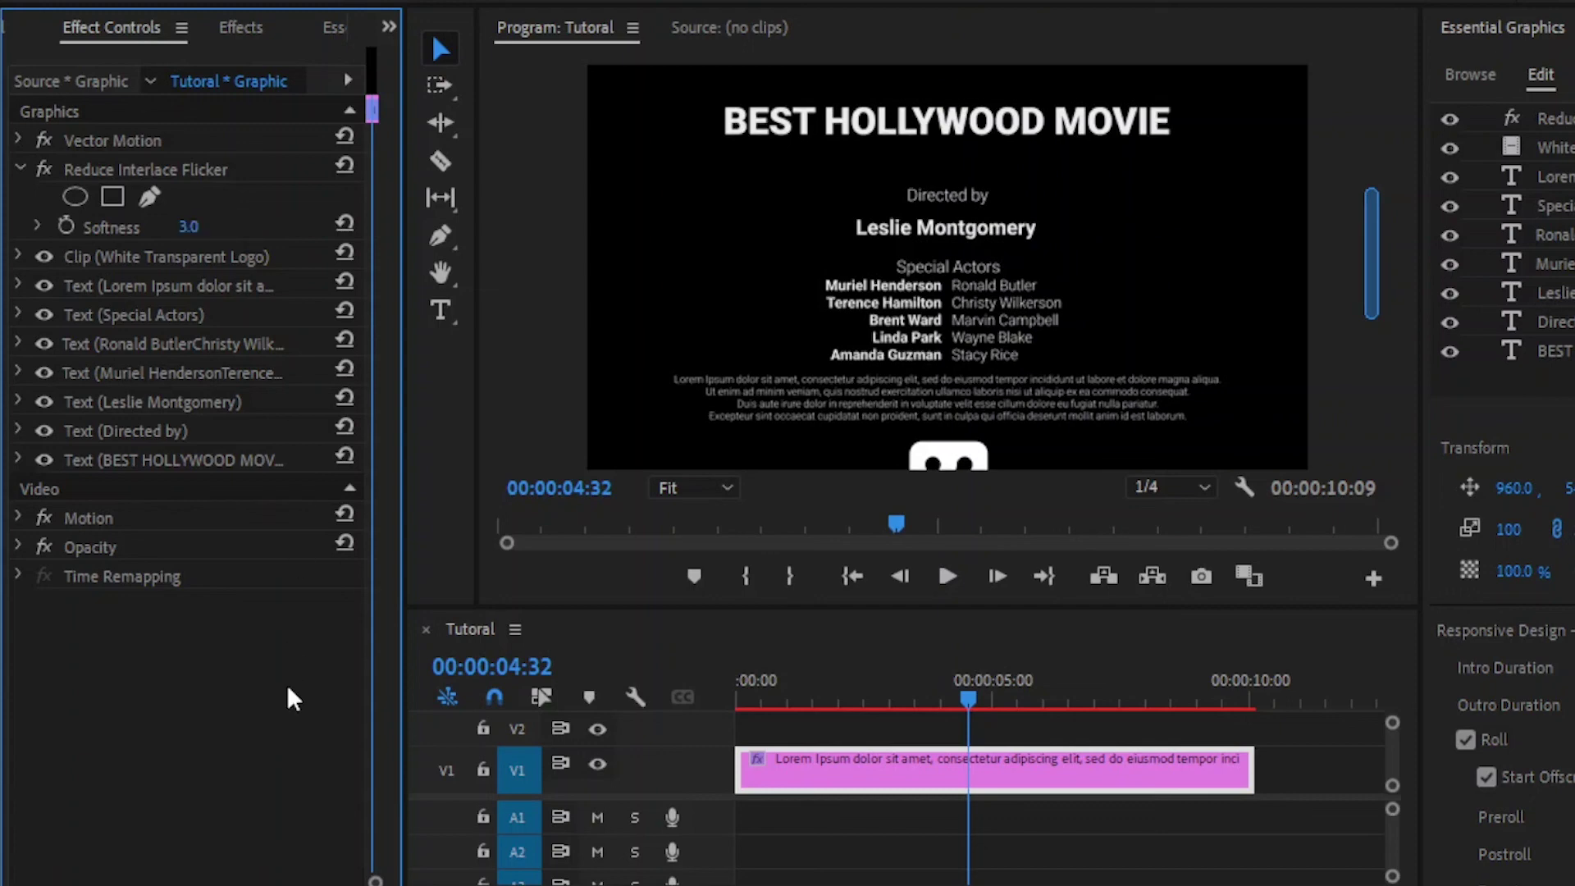